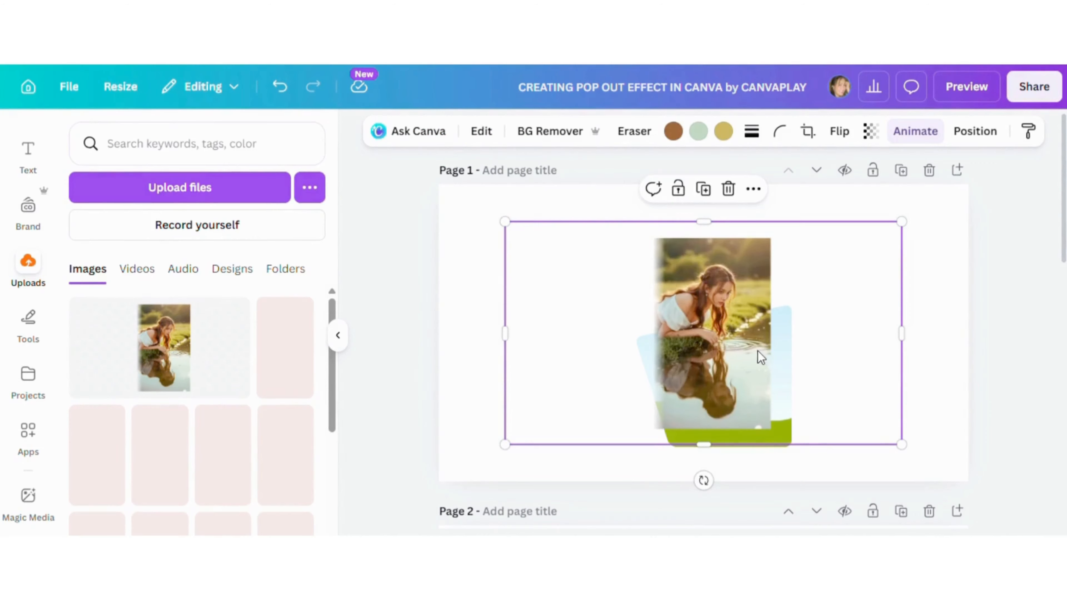
- Set a duplicate of the photo aside past the page's upper-right corner and place the original photo in the frame
{"action": "left_click", "coordinate": [704, 189]}
{"action": "left_click_drag", "start_coordinate": [688, 358], "coordinate": [982, 219]}
{"action": "left_click", "coordinate": [698, 335]}
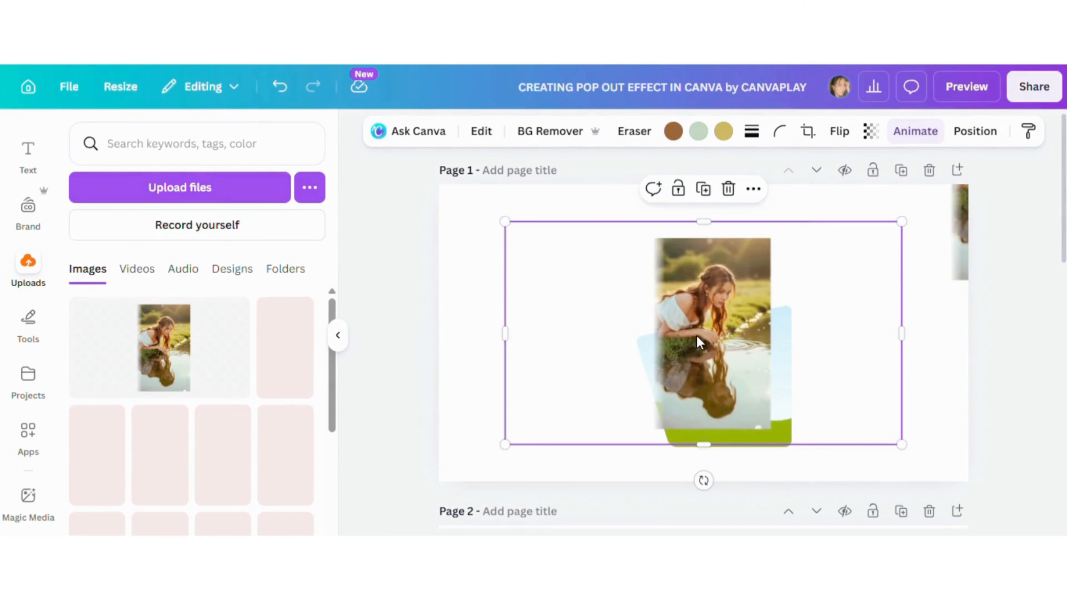
{"action": "left_click_drag", "start_coordinate": [697, 335], "coordinate": [702, 360]}
- Enlarge and reposition the photo inside the frame's crop so the hands, grass and water reflection fill the frame
{"action": "double_click", "coordinate": [703, 361]}
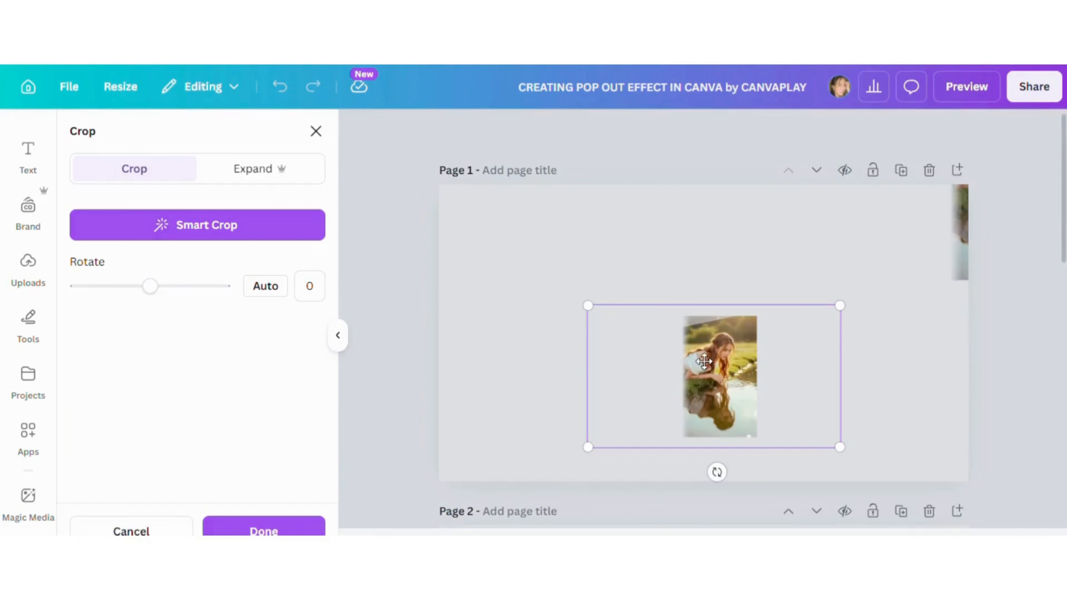
{"action": "left_click_drag", "start_coordinate": [586, 303], "coordinate": [444, 214]}
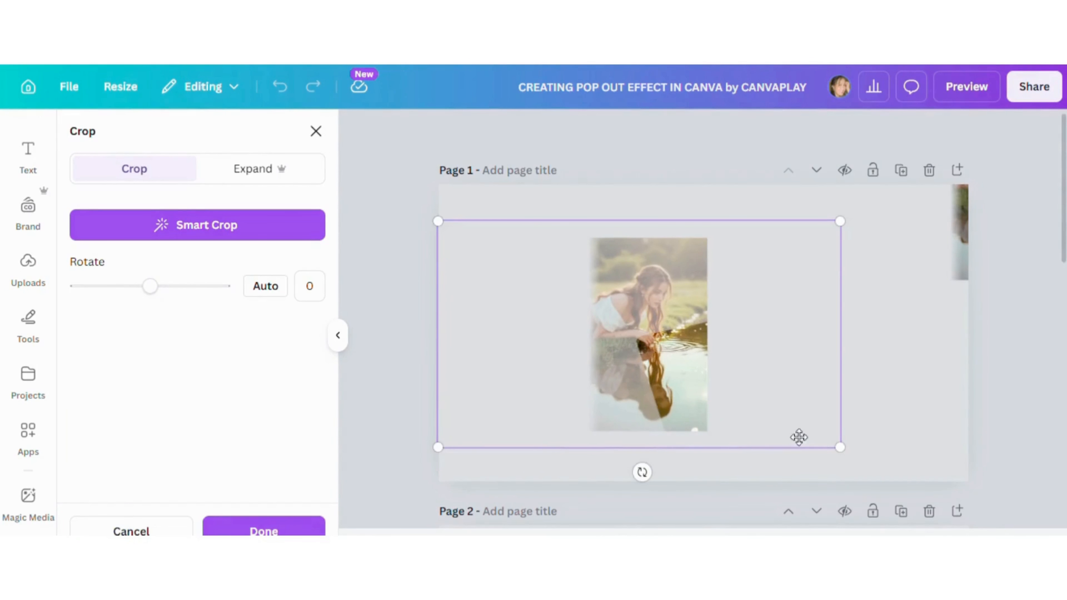
{"action": "left_click_drag", "start_coordinate": [840, 447], "coordinate": [963, 518]}
{"action": "left_click_drag", "start_coordinate": [778, 439], "coordinate": [775, 400]}
{"action": "mouse_move", "coordinate": [759, 542]}
{"action": "left_mouse_down"}
{"action": "mouse_move", "coordinate": [784, 542]}
{"action": "mouse_move", "coordinate": [764, 542]}
{"action": "left_mouse_up"}
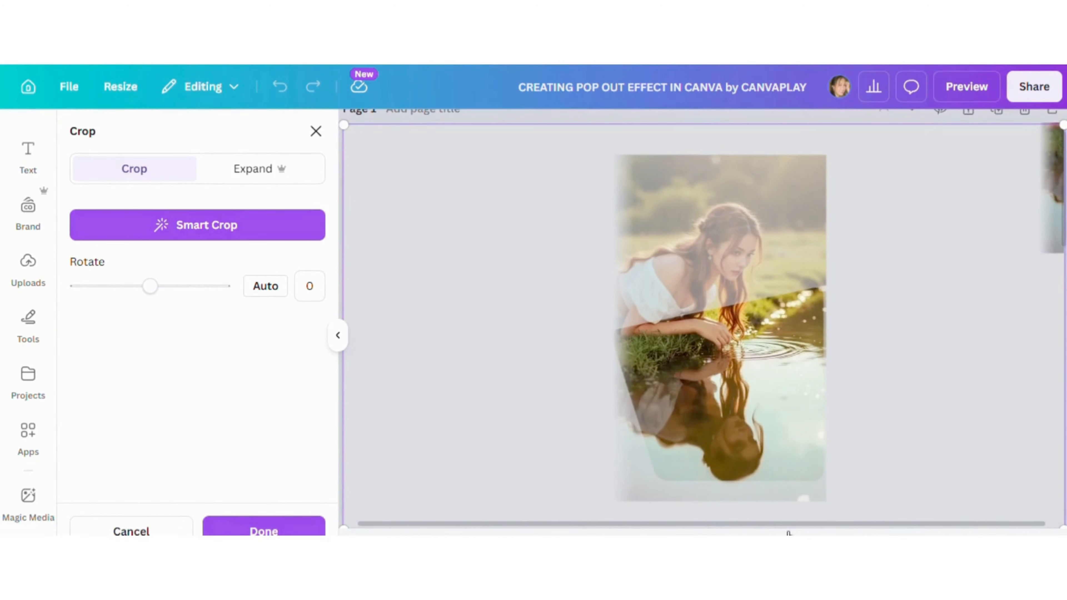
{"action": "left_click_drag", "start_coordinate": [764, 541], "coordinate": [758, 541]}
{"action": "left_click", "coordinate": [264, 531]}
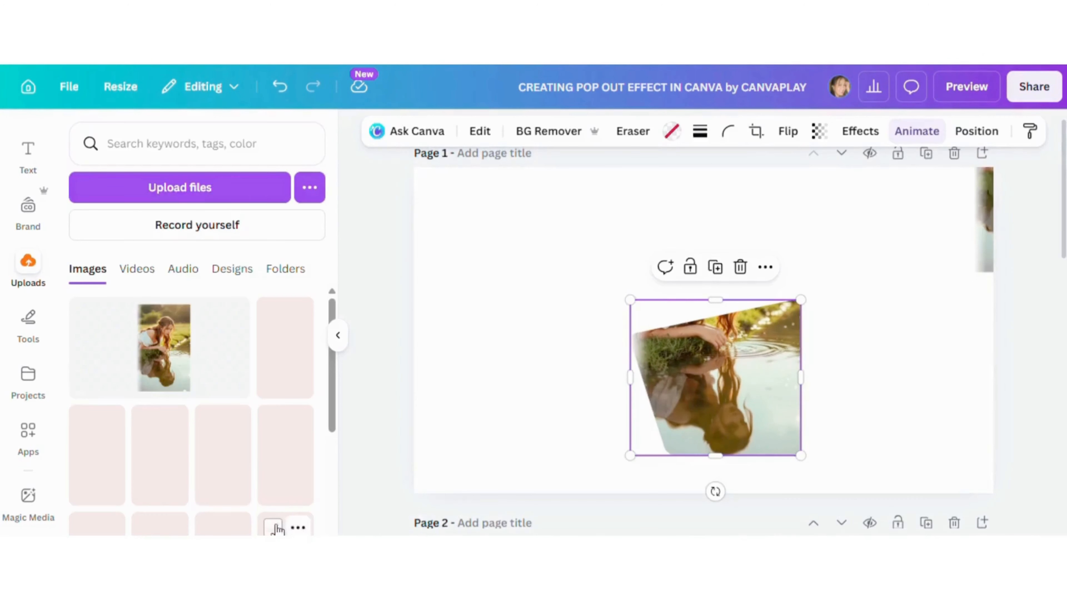
- Bring the duplicate photo back onto the page beside the framed picture and set its transparency to 58
{"action": "left_click", "coordinate": [955, 433]}
{"action": "left_click", "coordinate": [995, 257]}
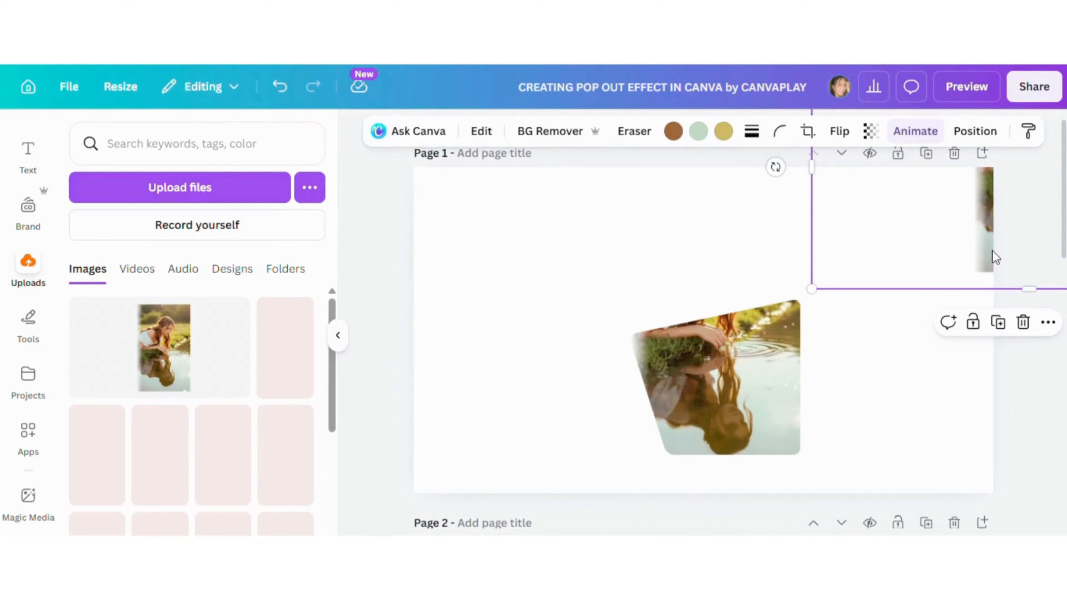
{"action": "left_click_drag", "start_coordinate": [998, 255], "coordinate": [817, 368]}
{"action": "left_click", "coordinate": [871, 131]}
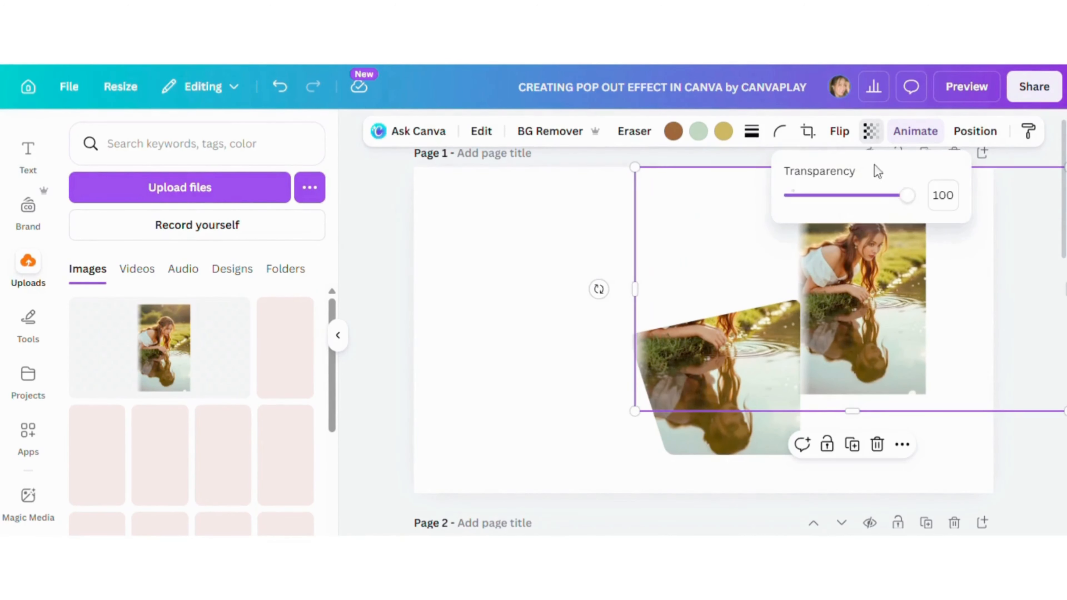
{"action": "left_click_drag", "start_coordinate": [914, 196], "coordinate": [861, 212]}
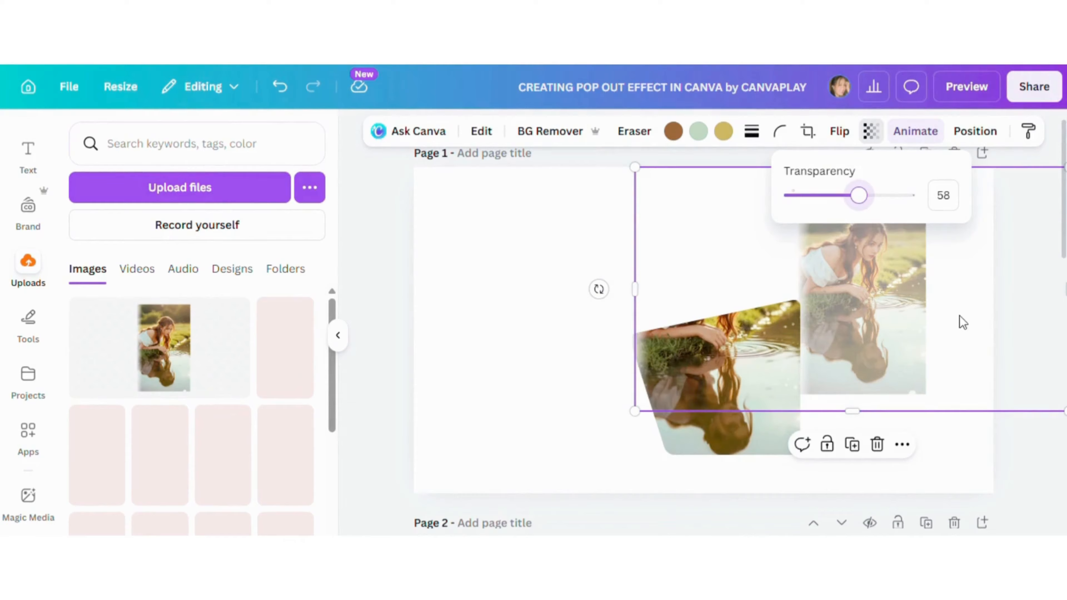
{"action": "left_click", "coordinate": [924, 454]}
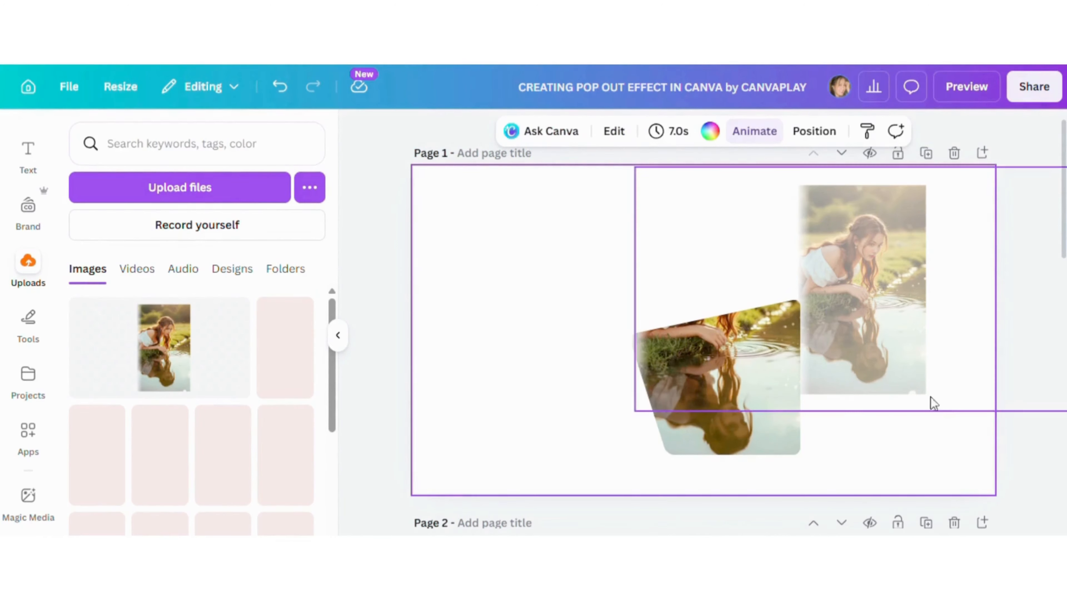
- Move the semi-transparent duplicate over the framed picture and enlarge it until both images line up exactly
{"action": "left_click", "coordinate": [914, 354]}
{"action": "left_click_drag", "start_coordinate": [911, 353], "coordinate": [693, 347]}
{"action": "left_click_drag", "start_coordinate": [862, 415], "coordinate": [999, 495]}
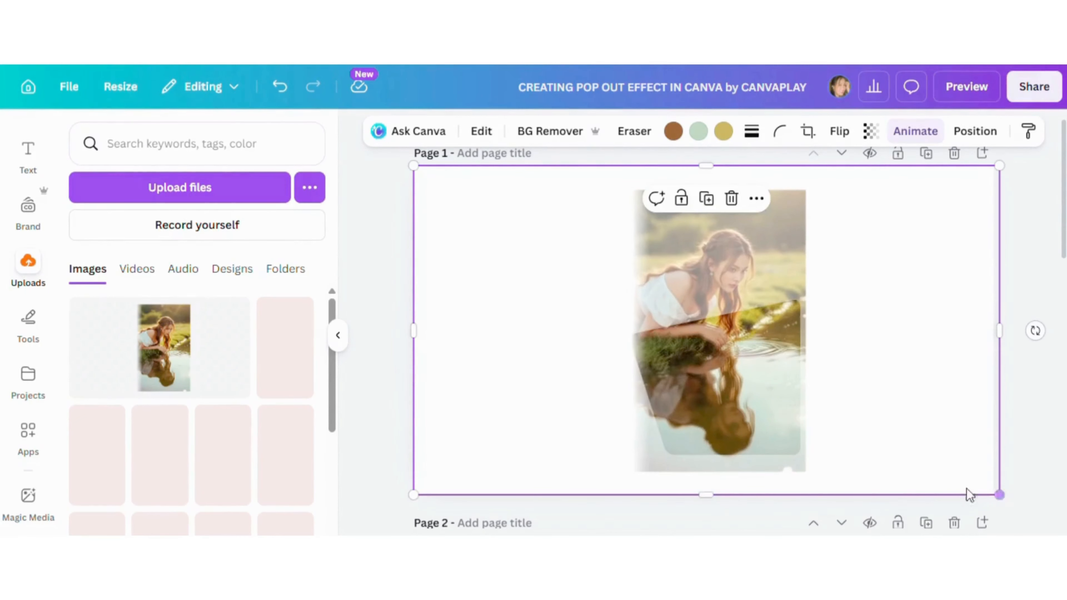
{"action": "scroll", "coordinate": [807, 407], "scroll_direction": "up", "scroll_amount": 5}
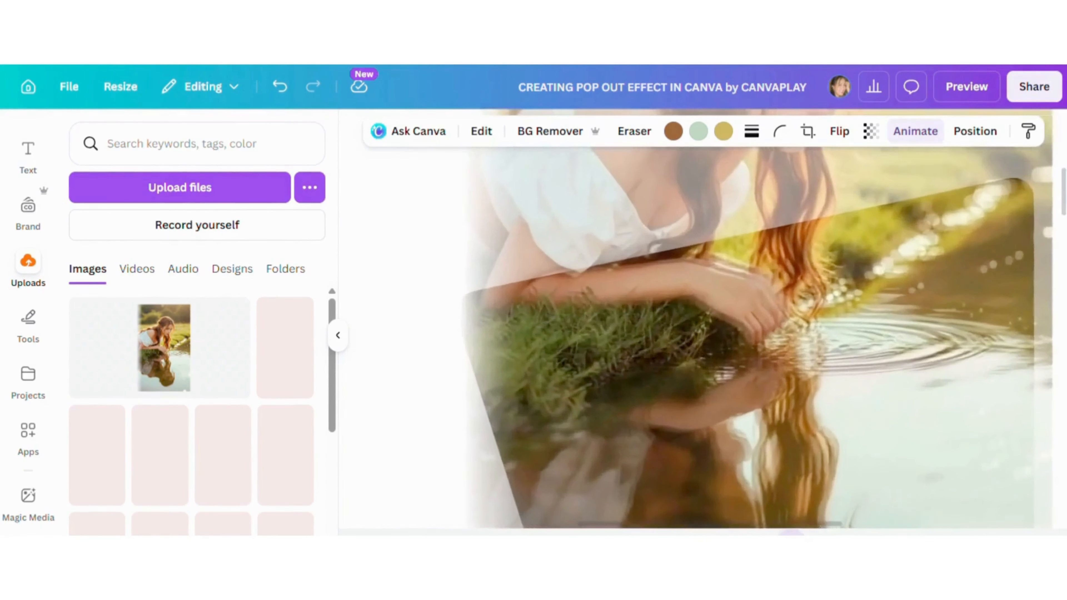
{"action": "scroll", "coordinate": [807, 407], "scroll_direction": "up", "scroll_amount": 5}
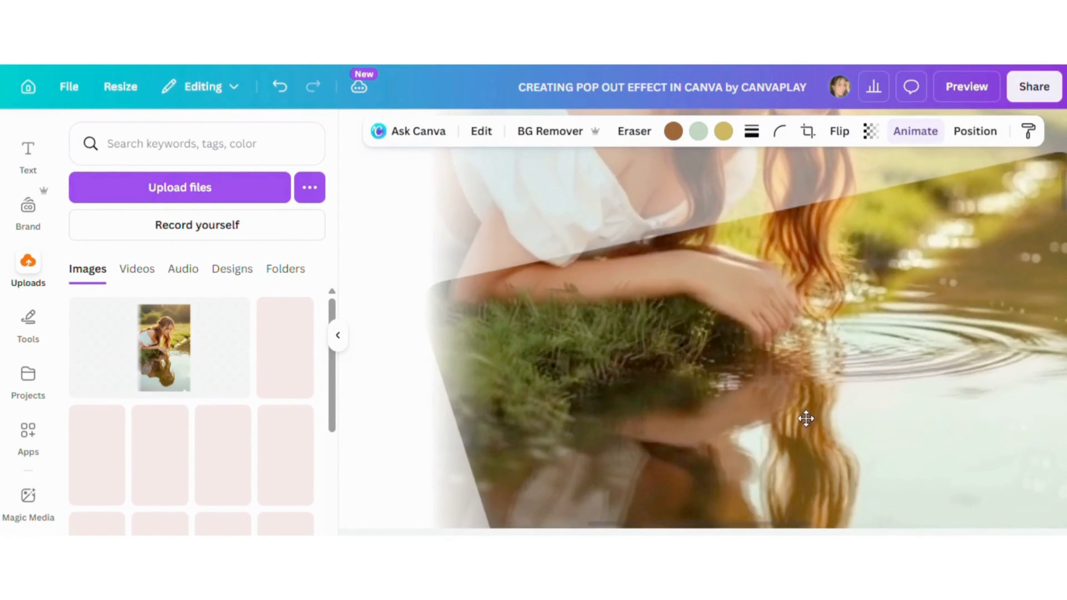
{"action": "scroll", "coordinate": [806, 419], "scroll_direction": "up", "scroll_amount": 2}
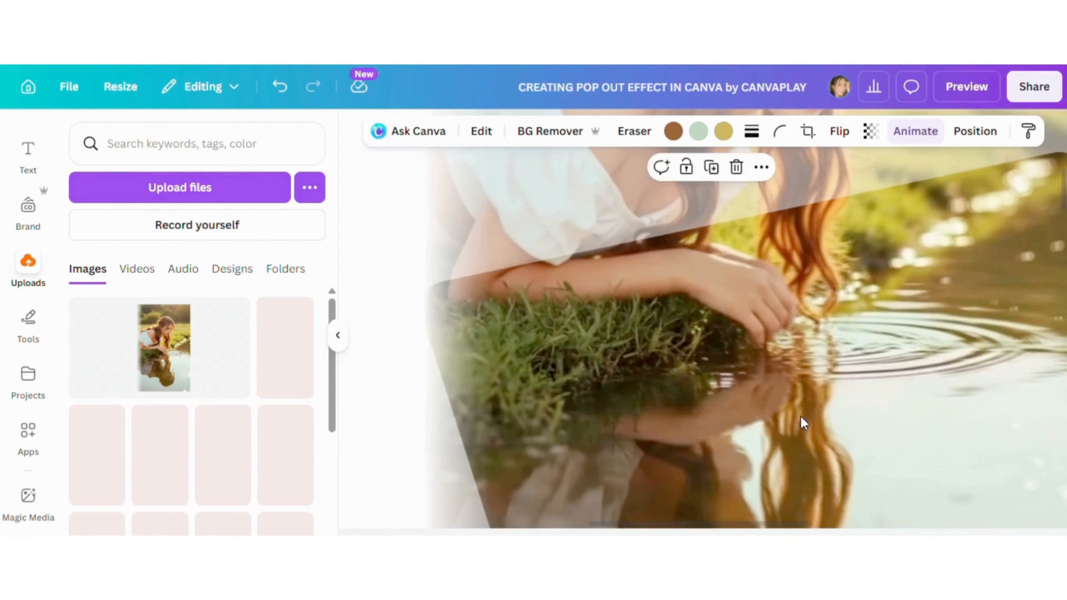
{"action": "scroll", "coordinate": [803, 420], "scroll_direction": "up", "scroll_amount": 3}
{"action": "scroll", "coordinate": [804, 420], "scroll_direction": "down", "scroll_amount": 5}
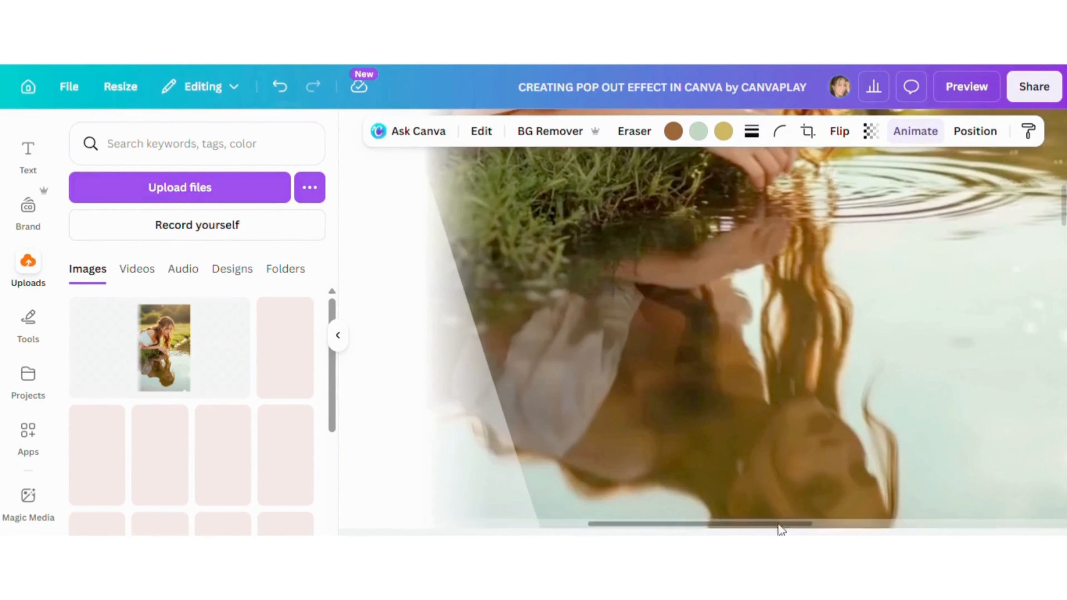
{"action": "left_click_drag", "start_coordinate": [793, 547], "coordinate": [758, 545]}
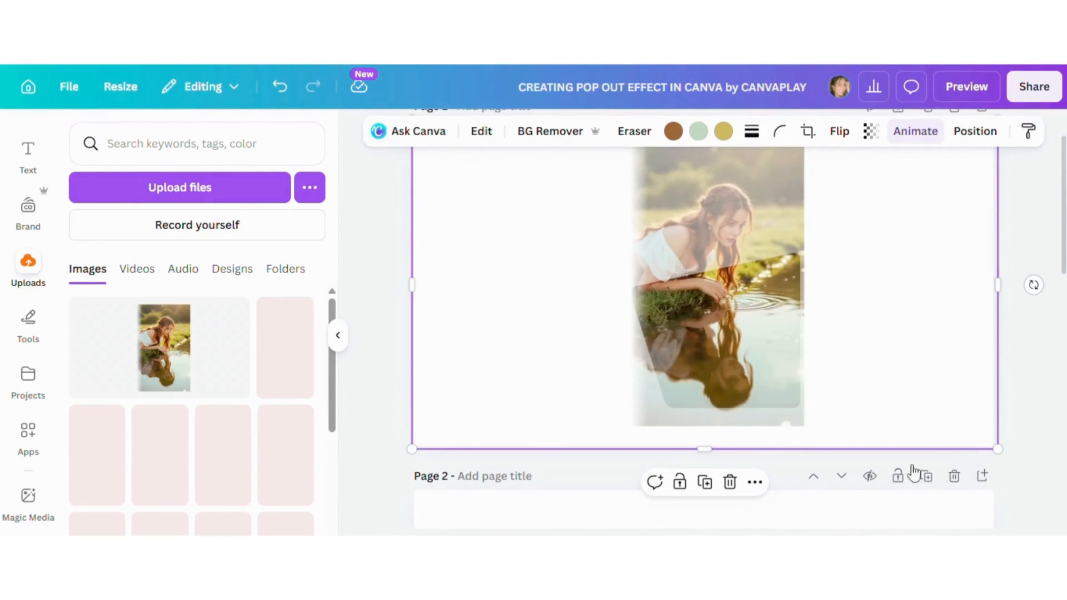
- Restore the overlaid duplicate to full opacity (100) and nudge it slightly to the left
{"action": "scroll", "coordinate": [958, 377], "scroll_direction": "up", "scroll_amount": 2}
{"action": "left_click", "coordinate": [872, 133]}
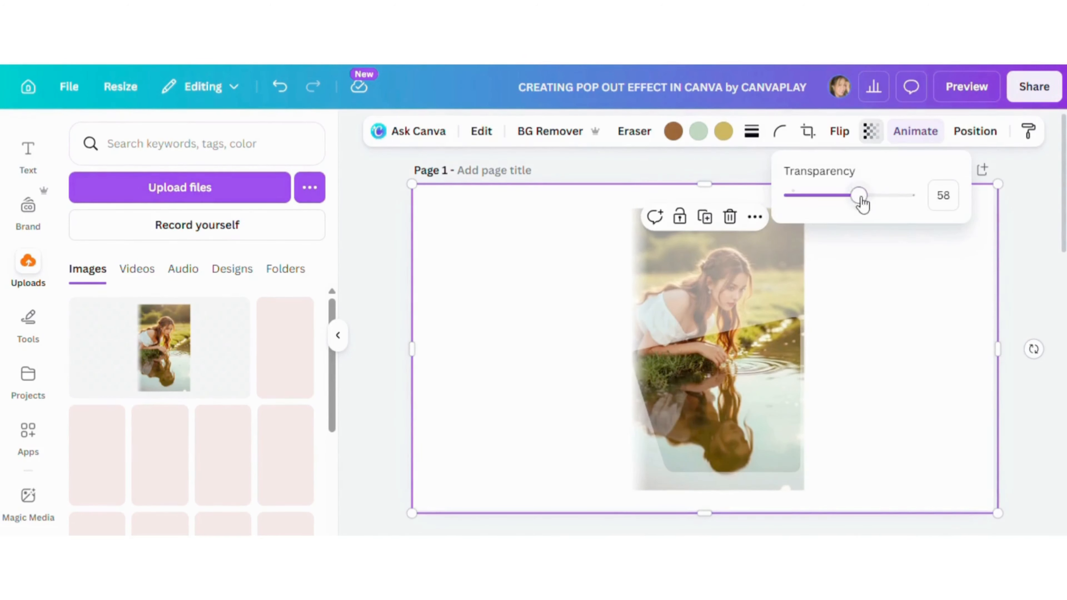
{"action": "left_click_drag", "start_coordinate": [863, 198], "coordinate": [986, 198]}
{"action": "left_click", "coordinate": [905, 307]}
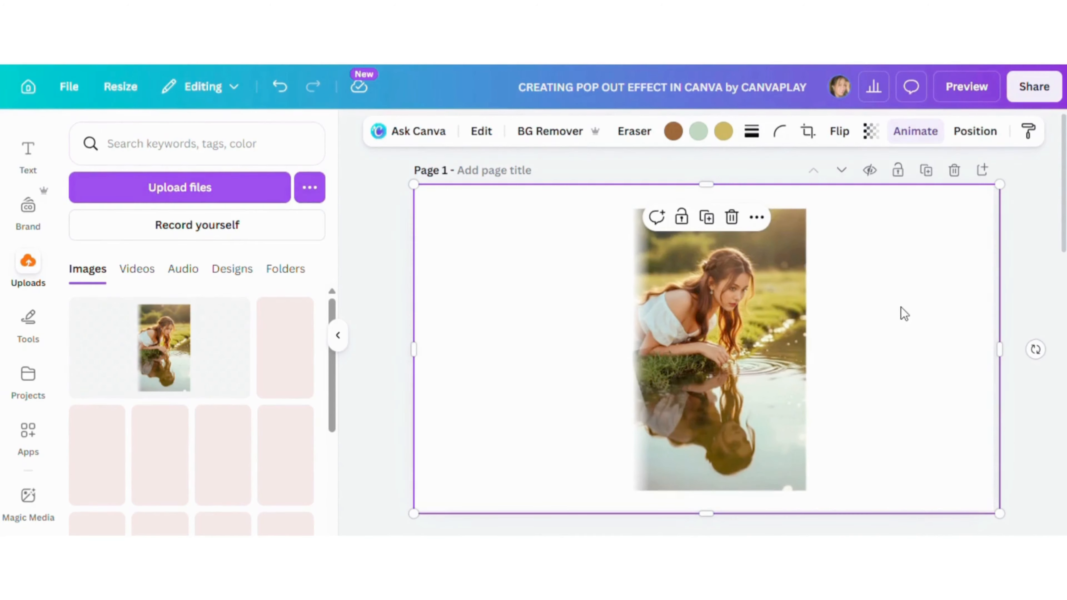
{"action": "left_click_drag", "start_coordinate": [874, 302], "coordinate": [871, 302]}
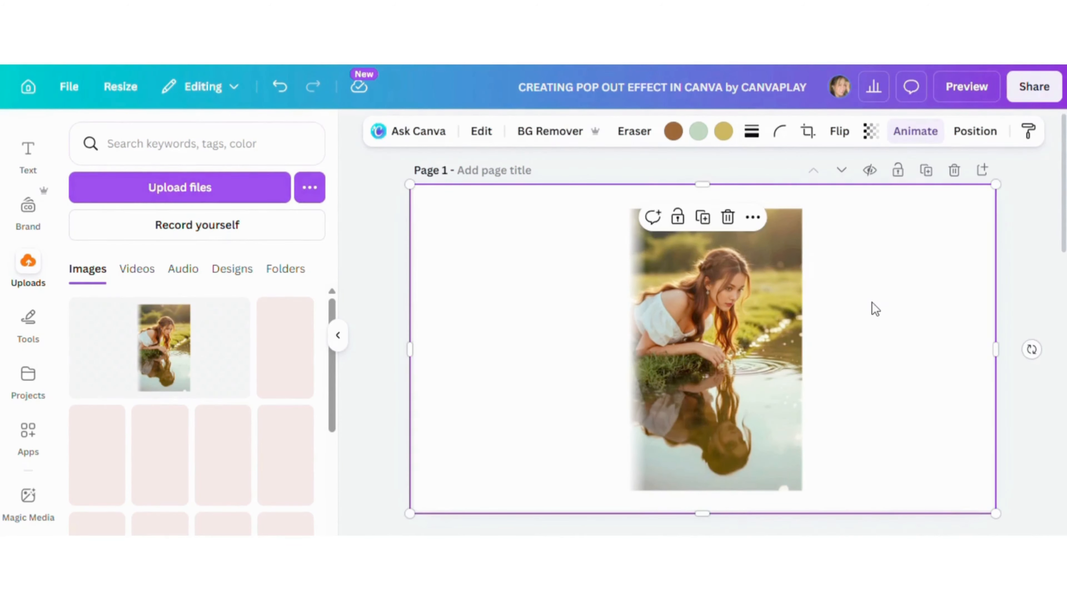
- Remove the background from the overlaid duplicate and inspect how the woman blends with the framed picture
{"action": "left_click", "coordinate": [556, 138]}
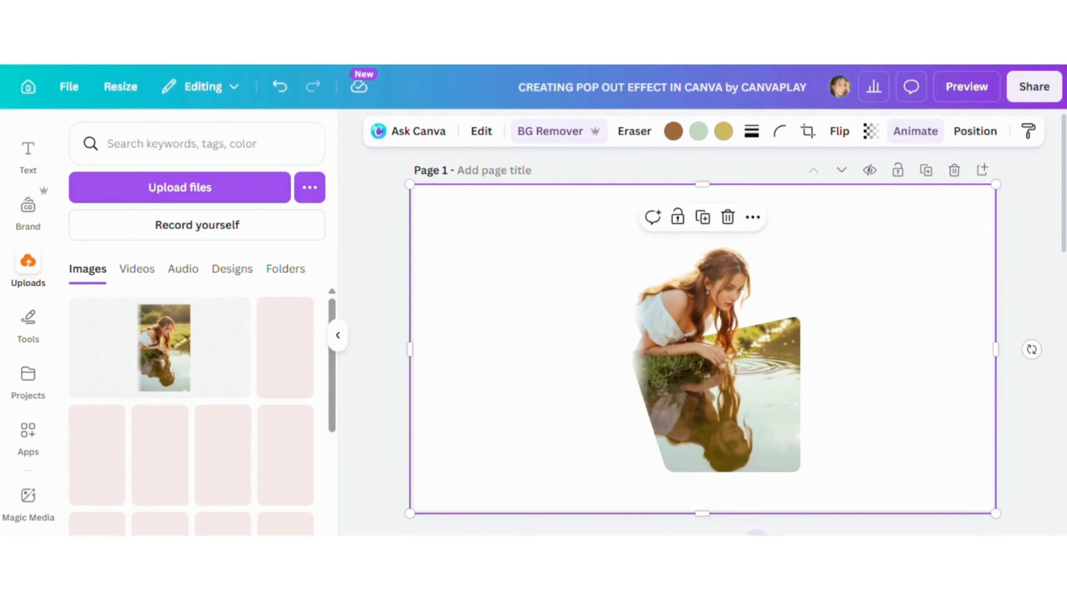
{"action": "left_click_drag", "start_coordinate": [758, 539], "coordinate": [807, 540]}
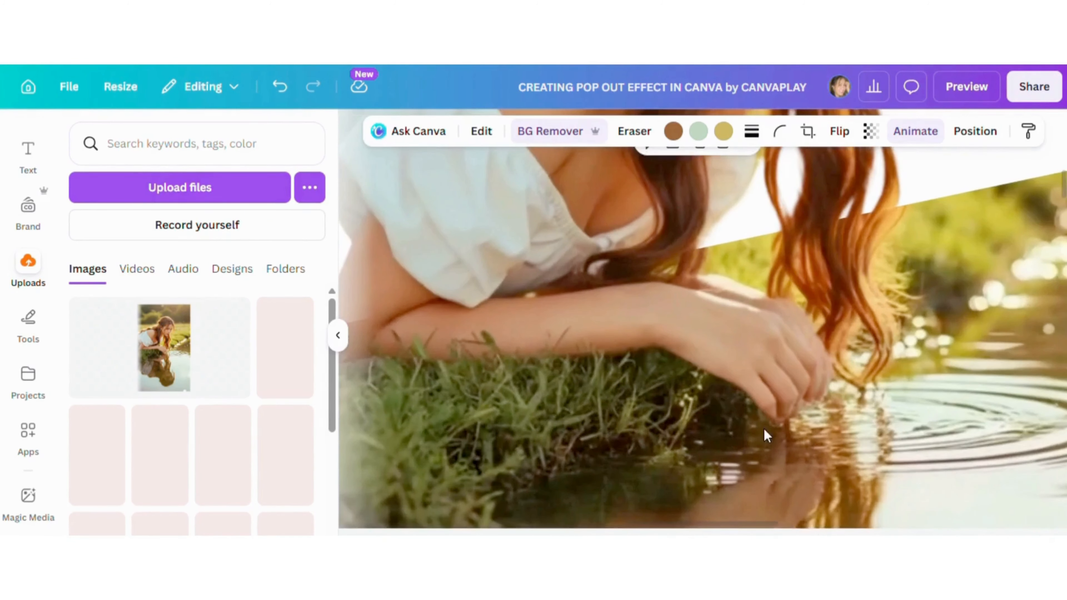
{"action": "scroll", "coordinate": [764, 429], "scroll_direction": "down", "scroll_amount": 5}
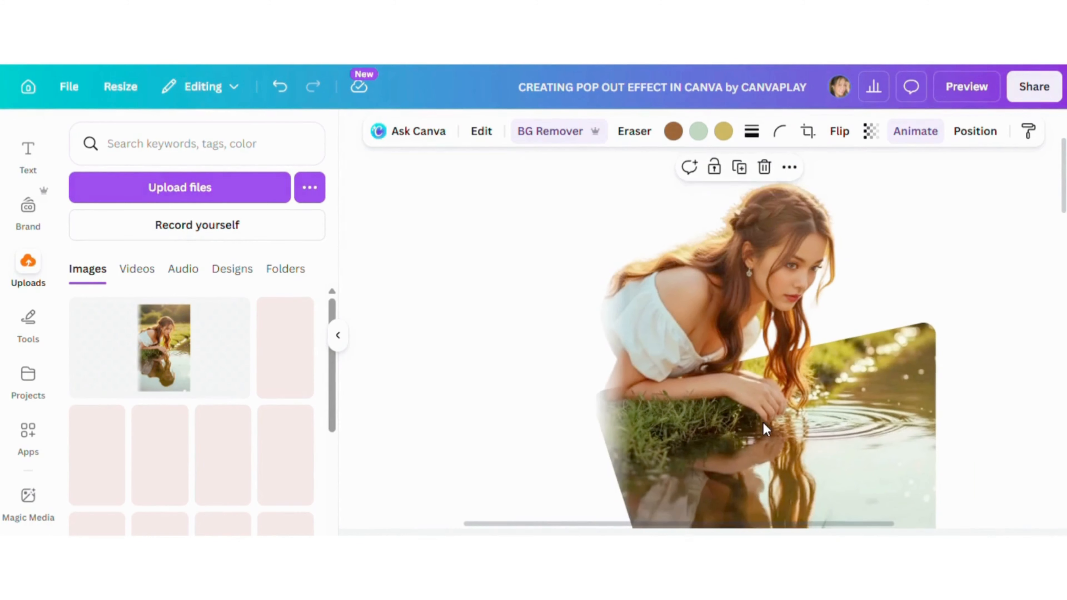
{"action": "scroll", "coordinate": [1034, 358], "scroll_direction": "down", "scroll_amount": 3}
{"action": "scroll", "coordinate": [1035, 358], "scroll_direction": "up", "scroll_amount": 3}
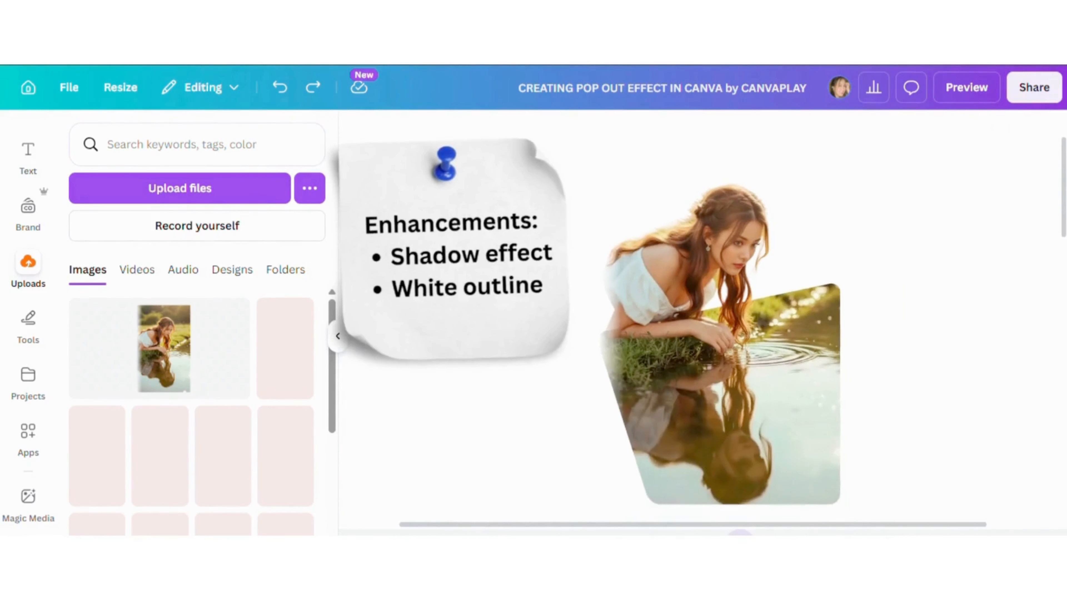
{"action": "left_click_drag", "start_coordinate": [741, 544], "coordinate": [734, 544]}
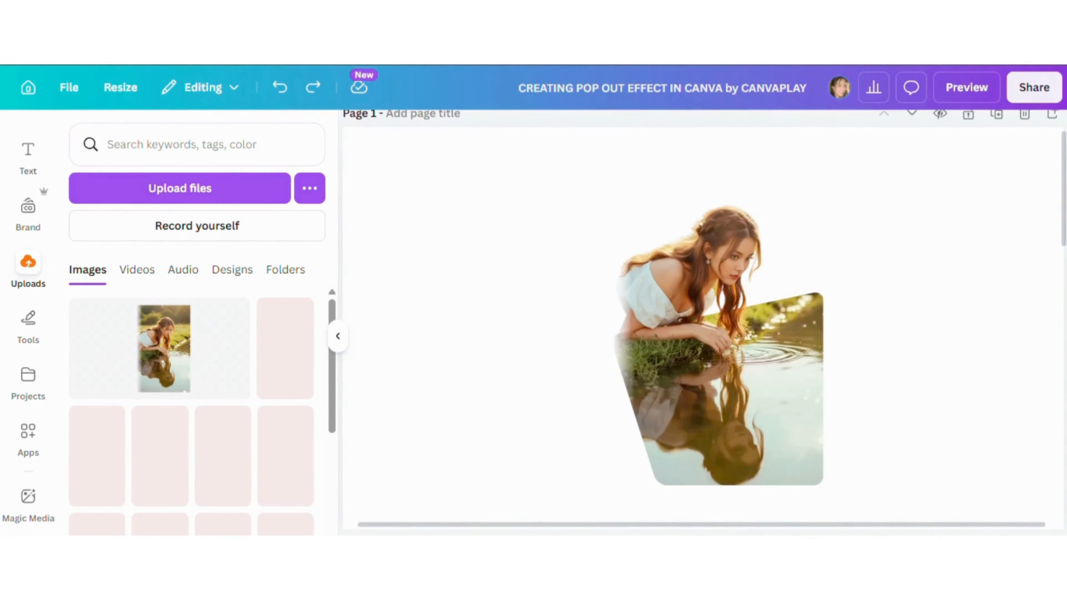
- Fill the empty frame on page 2 with solid black
{"action": "scroll", "coordinate": [826, 464], "scroll_direction": "down", "scroll_amount": 8}
{"action": "scroll", "coordinate": [826, 465], "scroll_direction": "down", "scroll_amount": 2}
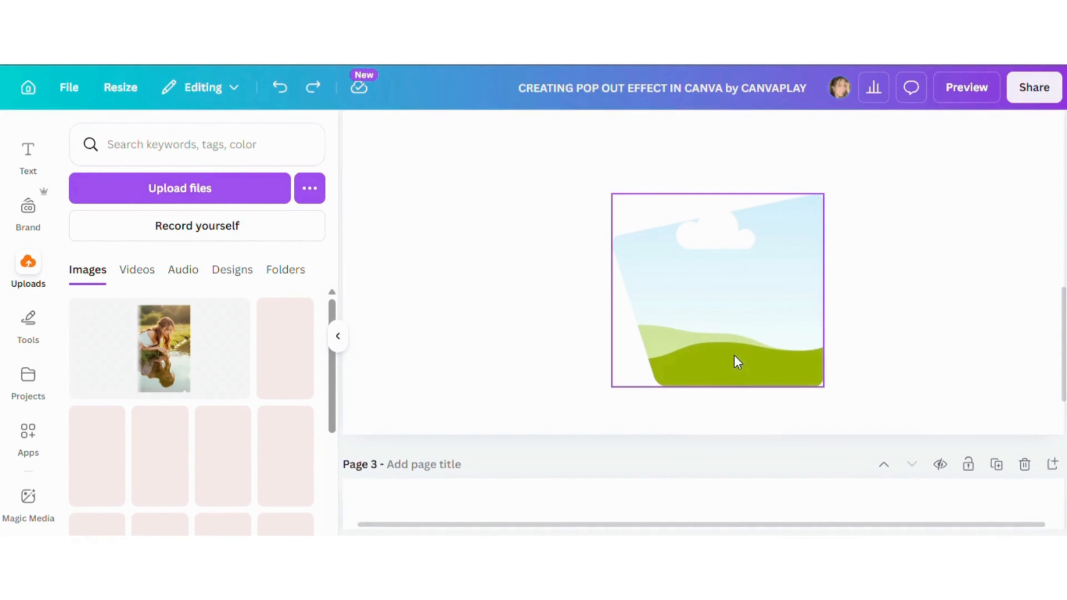
{"action": "left_click", "coordinate": [738, 363]}
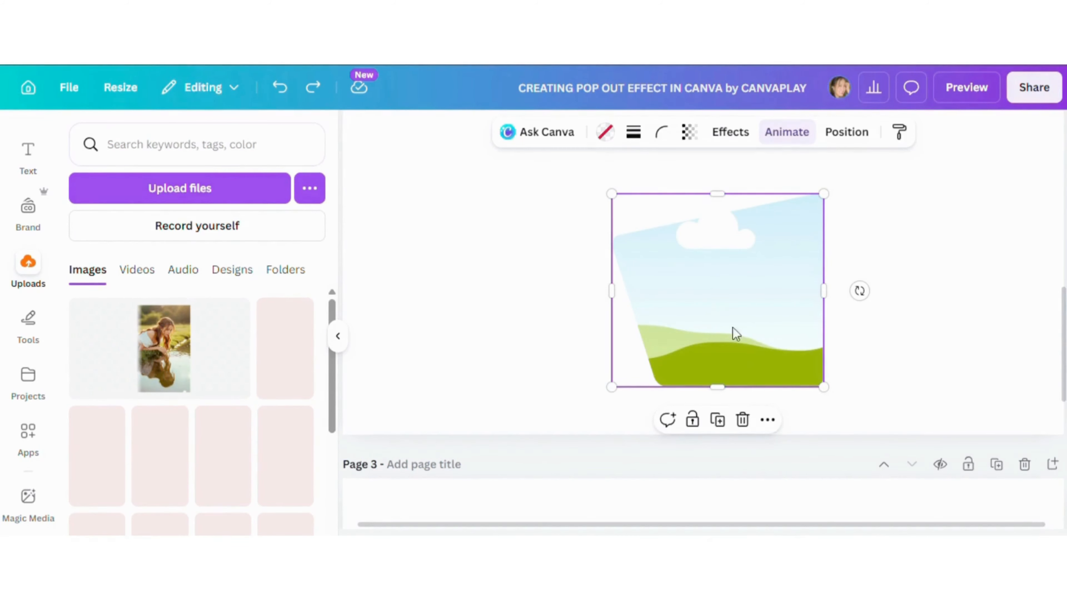
{"action": "left_click", "coordinate": [605, 132]}
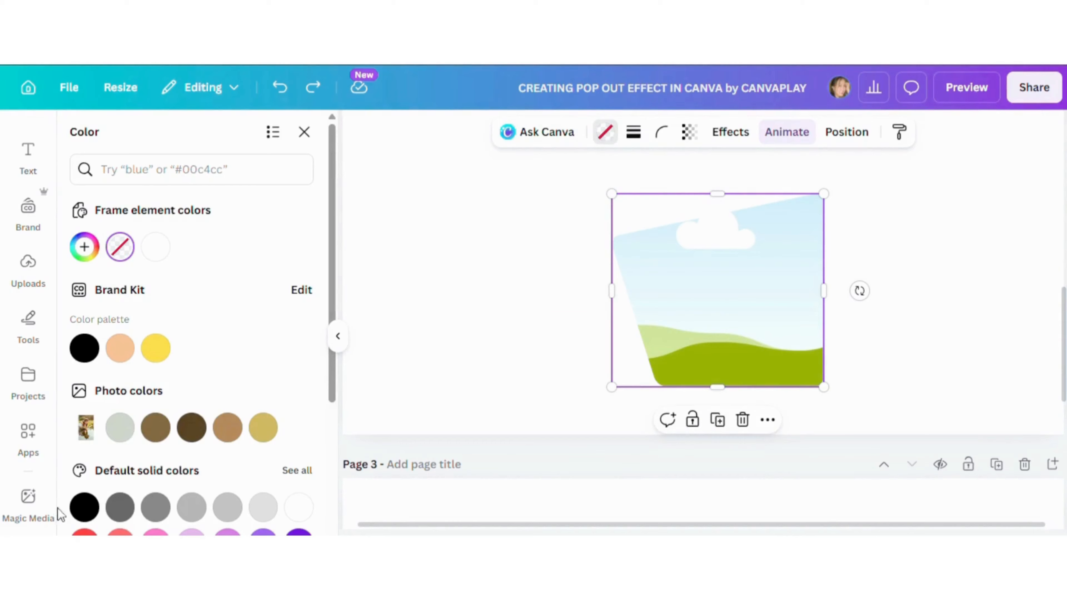
{"action": "left_click", "coordinate": [84, 507]}
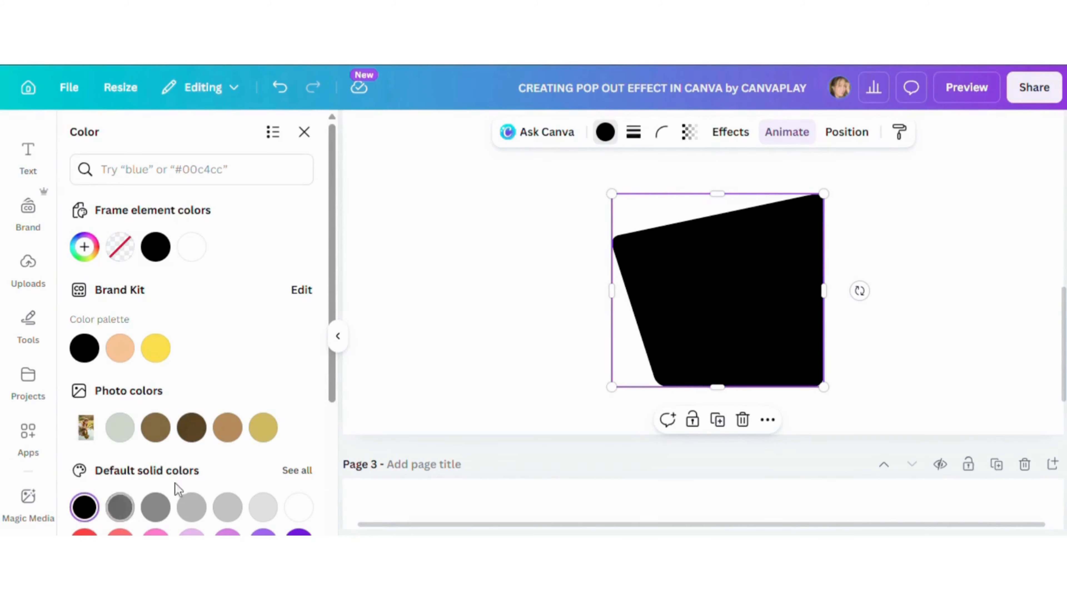
- Download page 2 as a PNG at size 3 with a transparent background
{"action": "left_click", "coordinate": [1033, 87]}
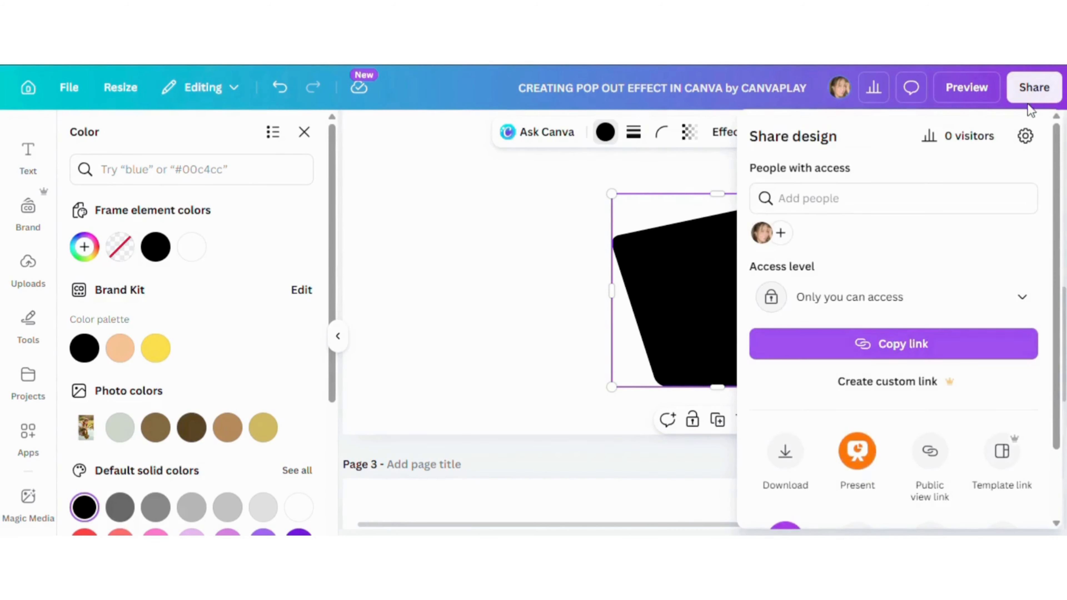
{"action": "left_click", "coordinate": [785, 456]}
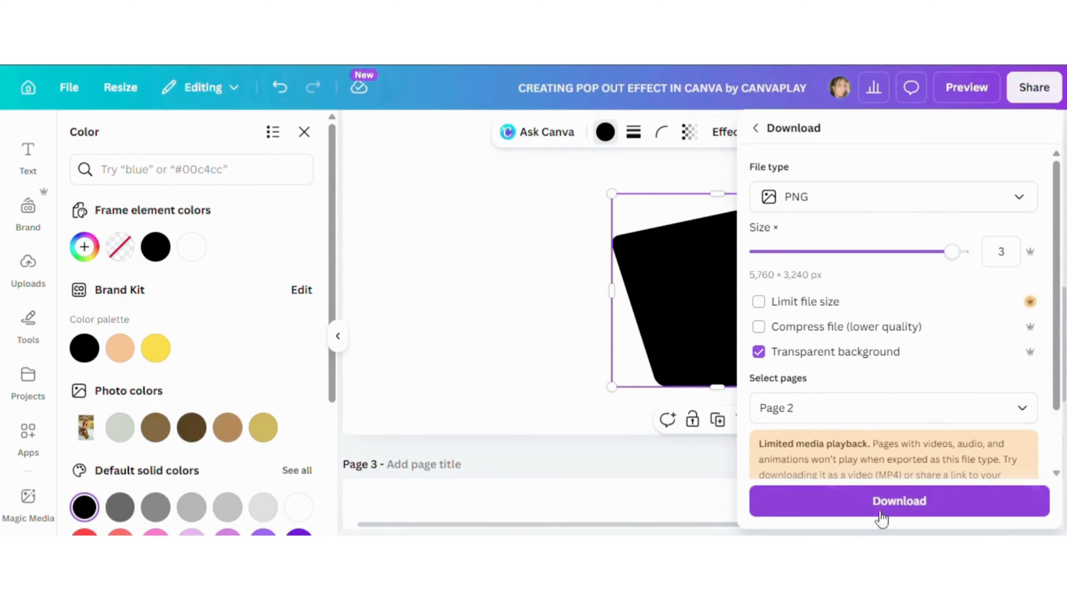
{"action": "left_click", "coordinate": [886, 503]}
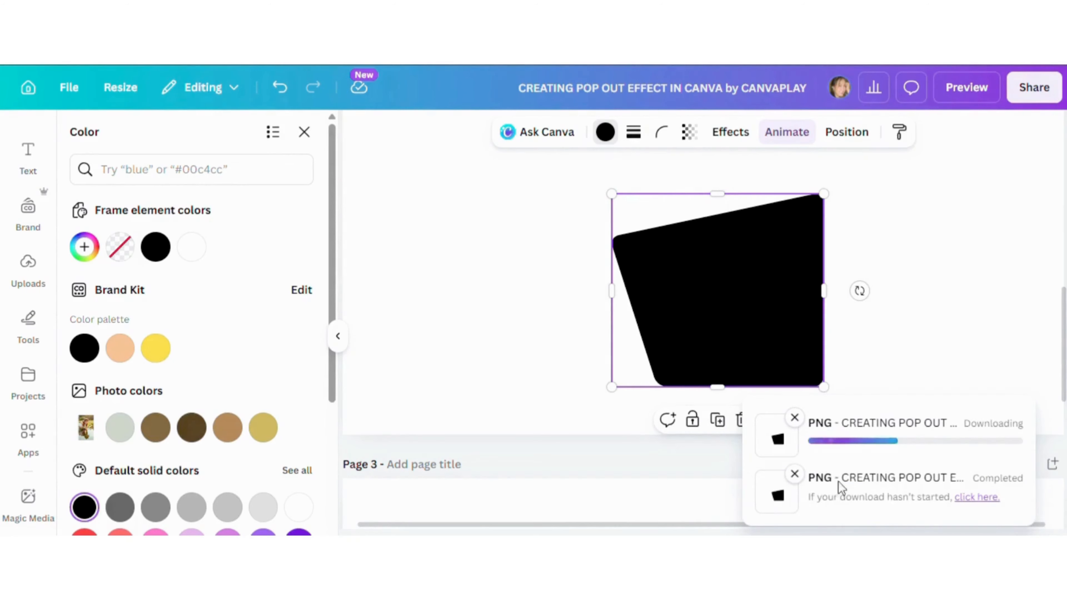
{"action": "left_click", "coordinate": [399, 334]}
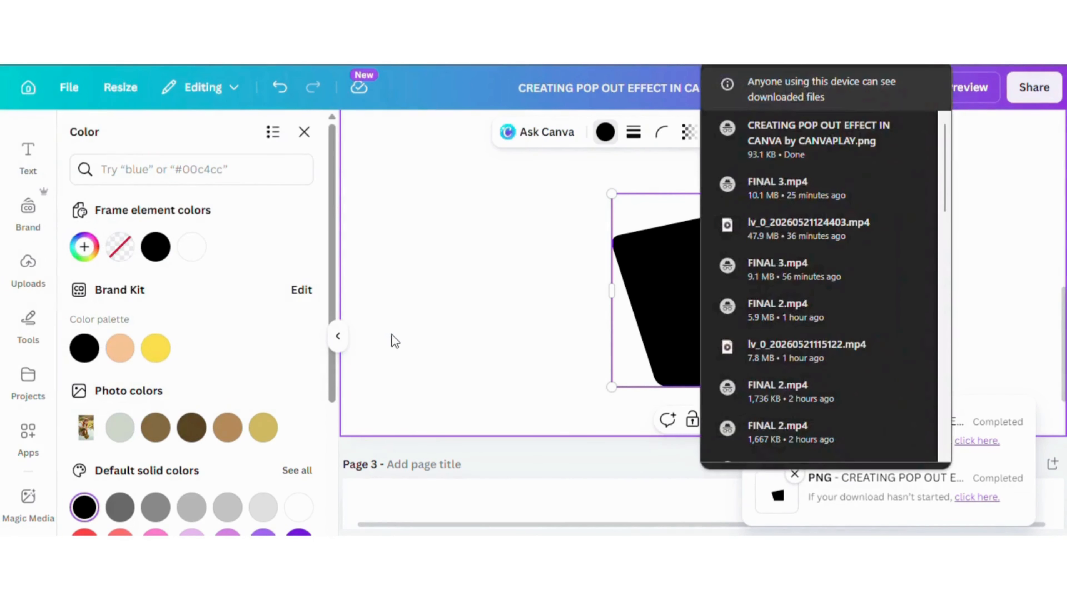
{"action": "left_click", "coordinate": [396, 338]}
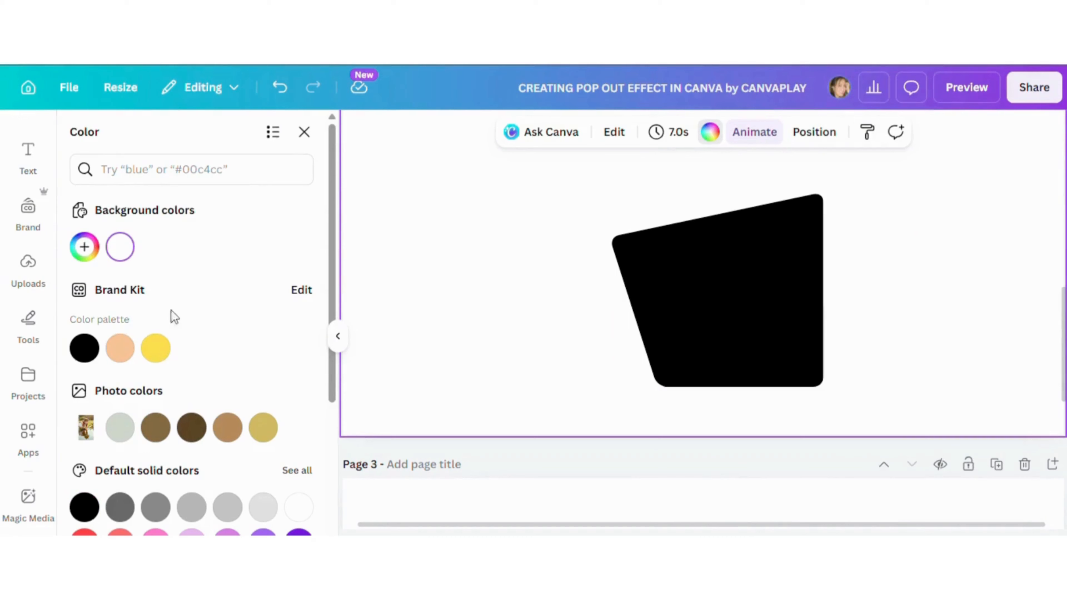
- Upload the downloaded black shape file "CREATING POP OUT EFFECT IN CANVA by CANVAPLAY" to the image uploads
{"action": "left_click", "coordinate": [22, 273]}
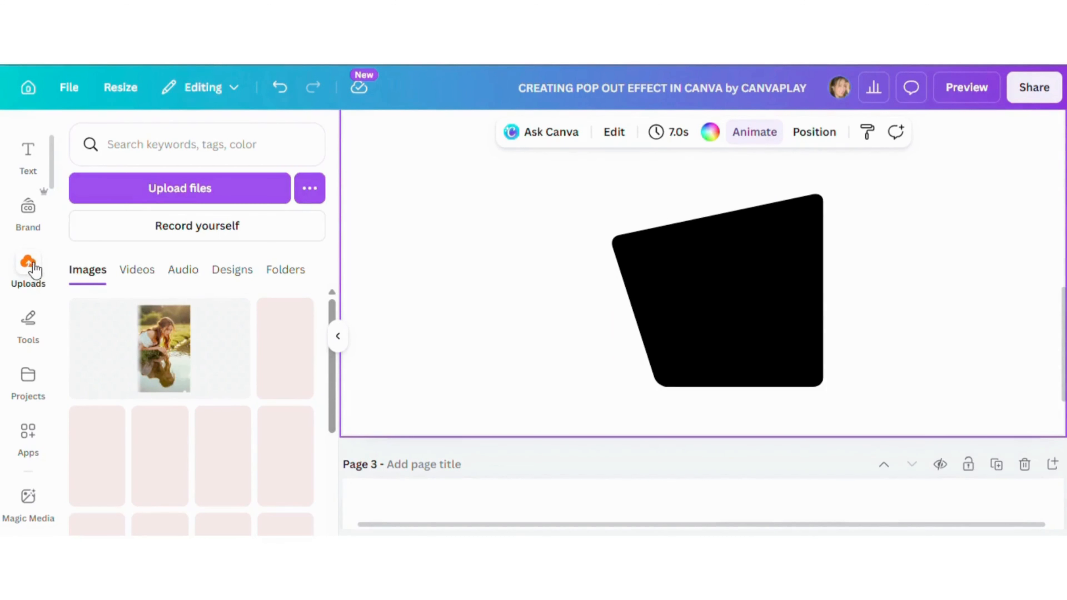
{"action": "left_click", "coordinate": [175, 191]}
{"action": "left_click", "coordinate": [174, 190]}
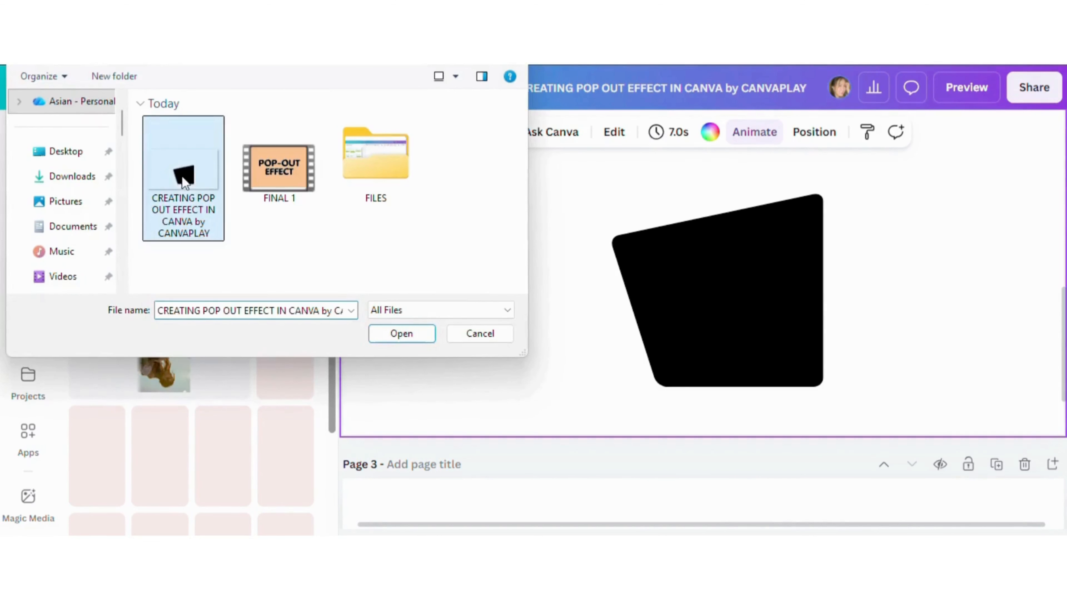
{"action": "left_click", "coordinate": [416, 339]}
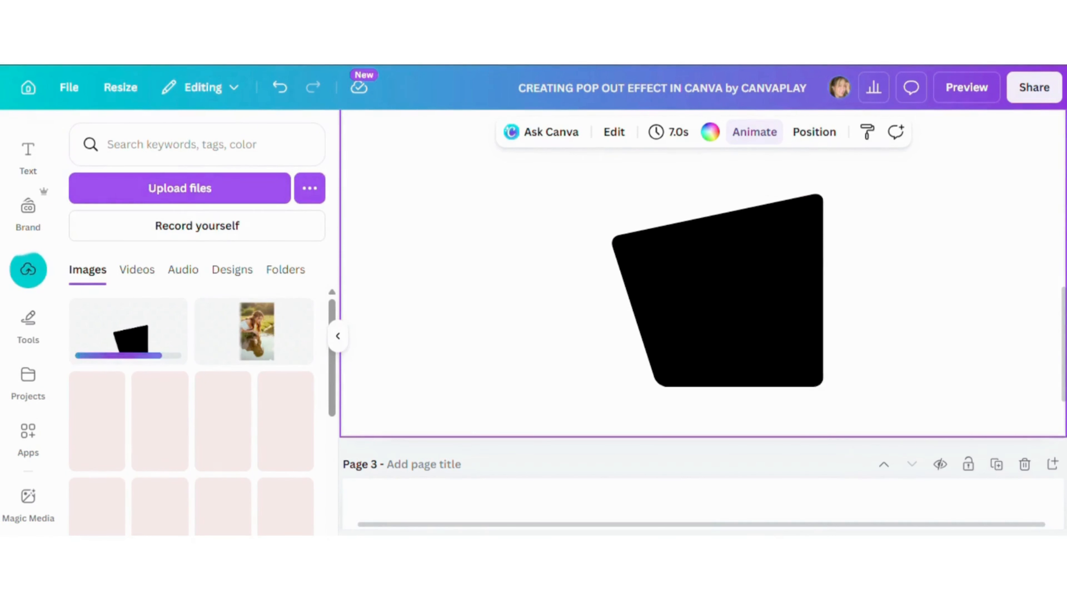
- Add a new page after page 2 and place the uploaded black shape on it
{"action": "left_click_drag", "start_coordinate": [734, 543], "coordinate": [731, 543]}
{"action": "scroll", "coordinate": [803, 454], "scroll_direction": "up", "scroll_amount": 2}
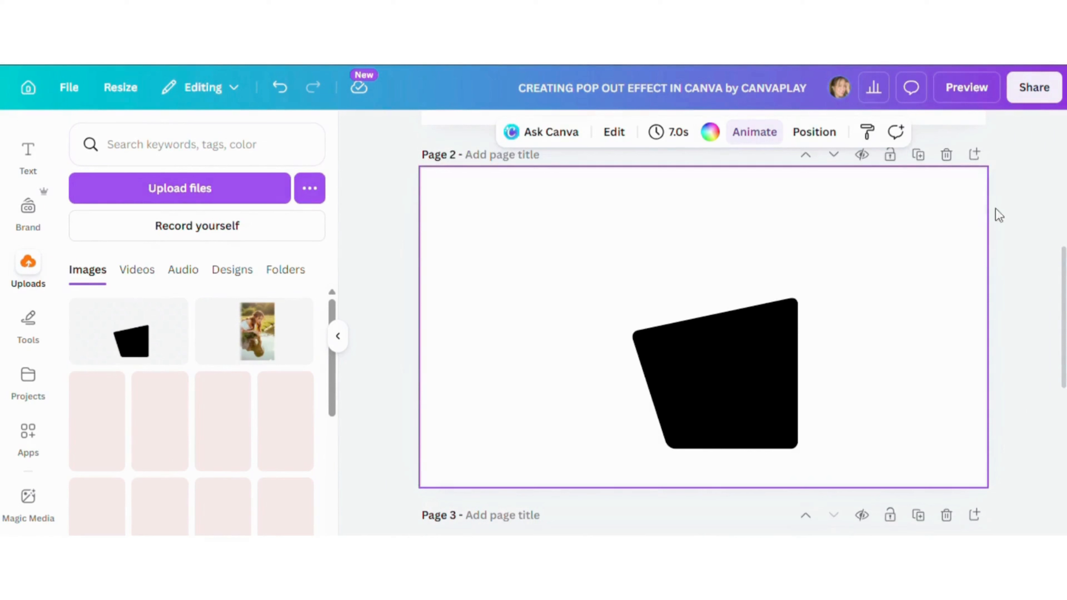
{"action": "left_click", "coordinate": [975, 155]}
{"action": "left_click", "coordinate": [145, 343]}
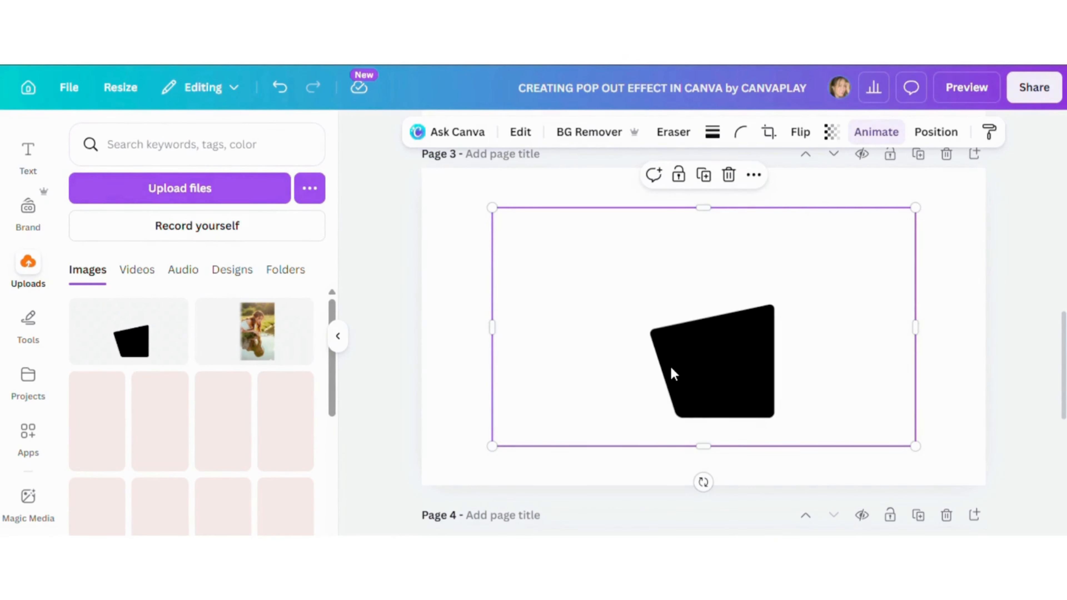
- Apply the Curved shadow effect to the black shape on page 3
{"action": "left_click", "coordinate": [520, 132]}
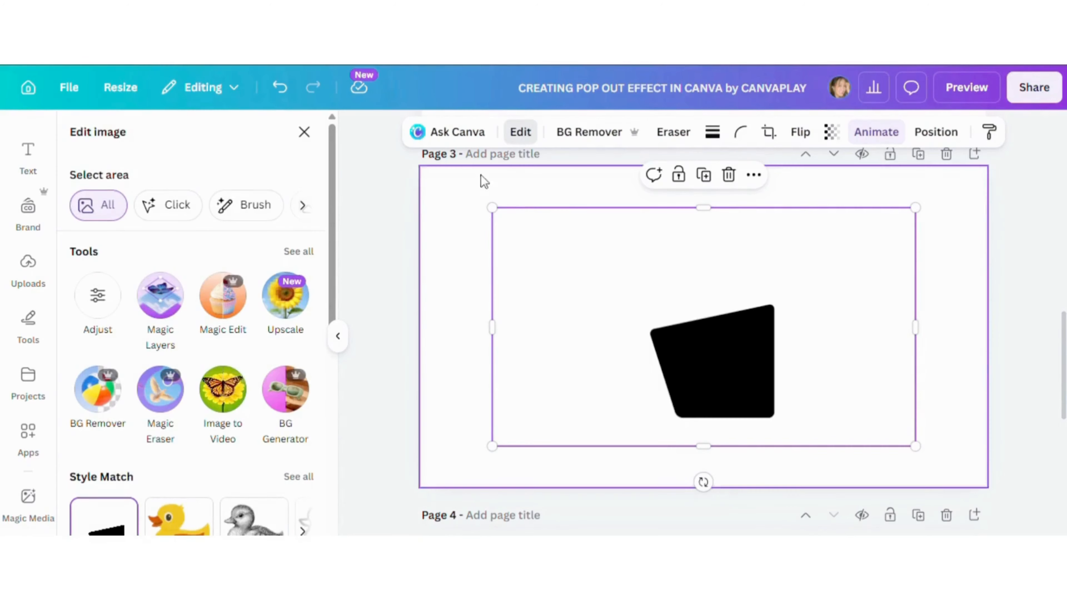
{"action": "scroll", "coordinate": [252, 334], "scroll_direction": "down", "scroll_amount": 3}
{"action": "scroll", "coordinate": [248, 338], "scroll_direction": "down", "scroll_amount": 5}
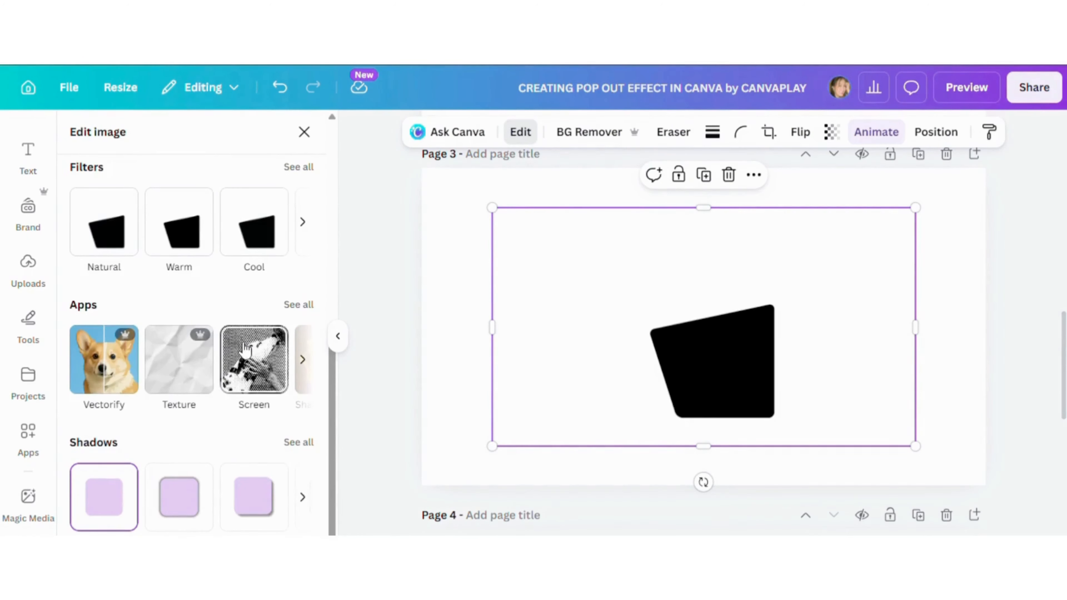
{"action": "left_click", "coordinate": [294, 446]}
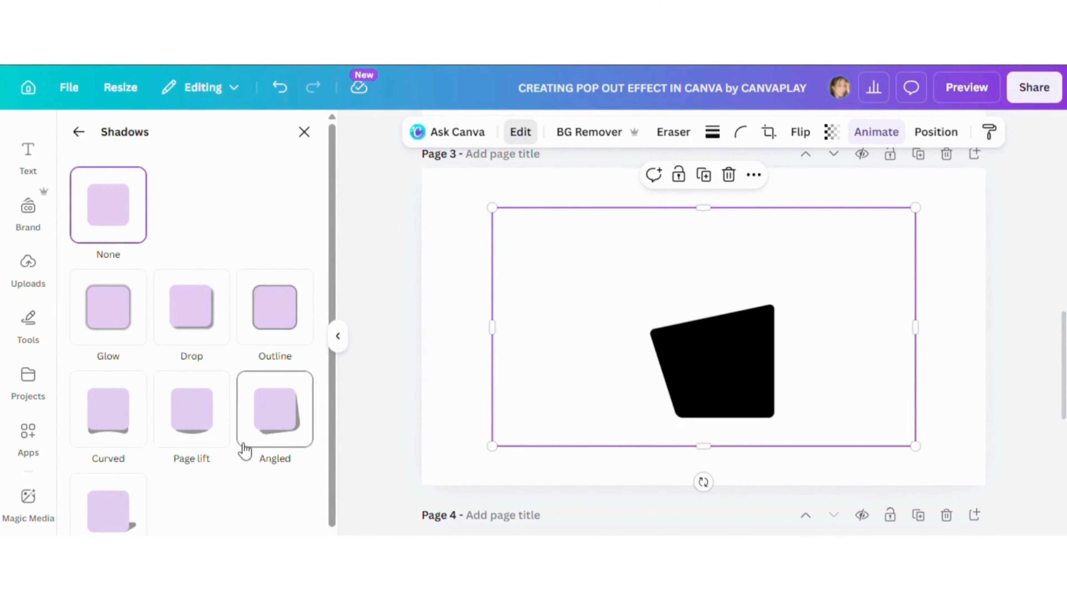
{"action": "left_click", "coordinate": [120, 439]}
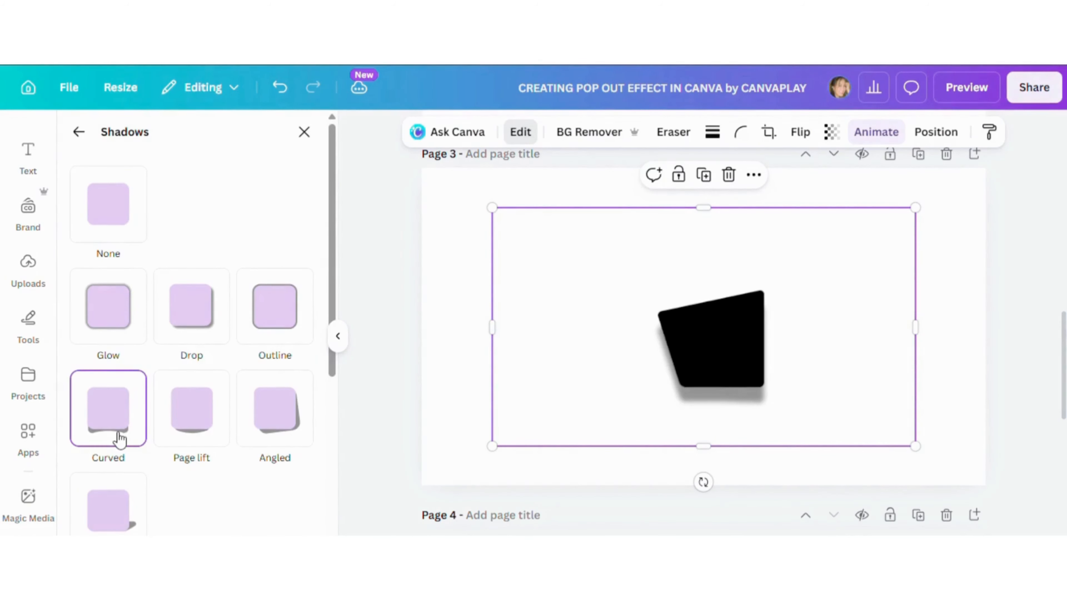
- Set the curved shadow's distance to 50
{"action": "scroll", "coordinate": [117, 440], "scroll_direction": "down", "scroll_amount": 5}
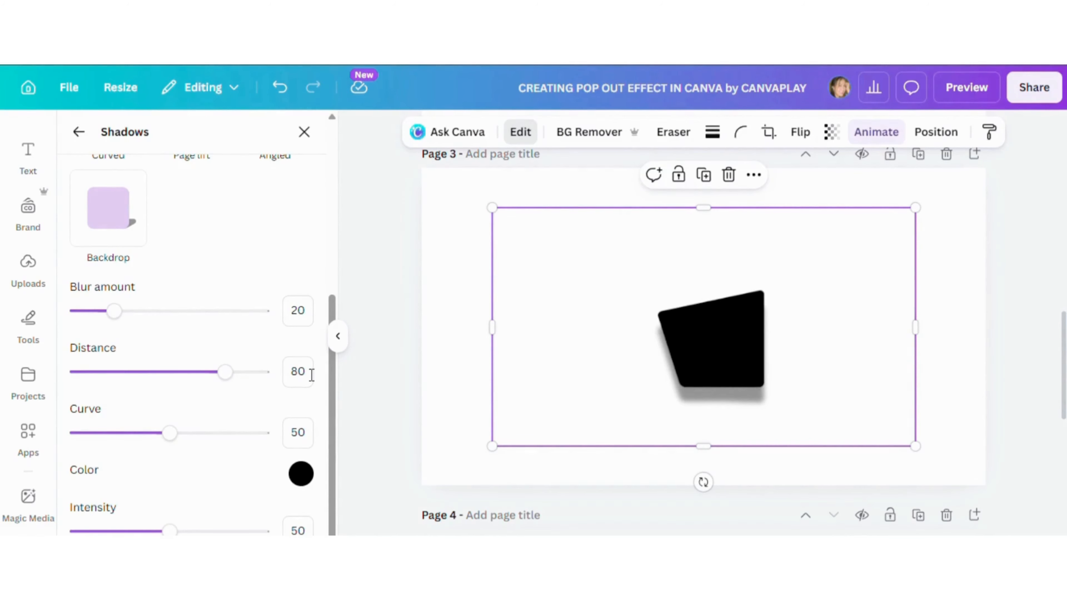
{"action": "left_click", "coordinate": [314, 374]}
{"action": "type", "text": "50"}
{"action": "key", "text": "Return"}
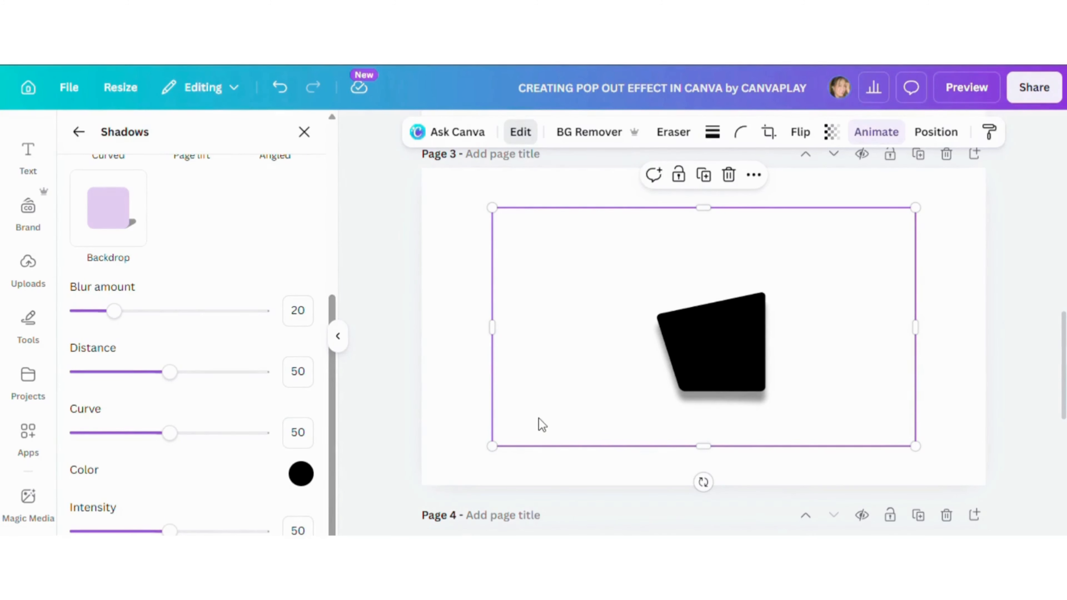
{"action": "left_click", "coordinate": [467, 398]}
- Copy the shadowed black shape from page 3 and paste it onto page 1
{"action": "right_click", "coordinate": [724, 357]}
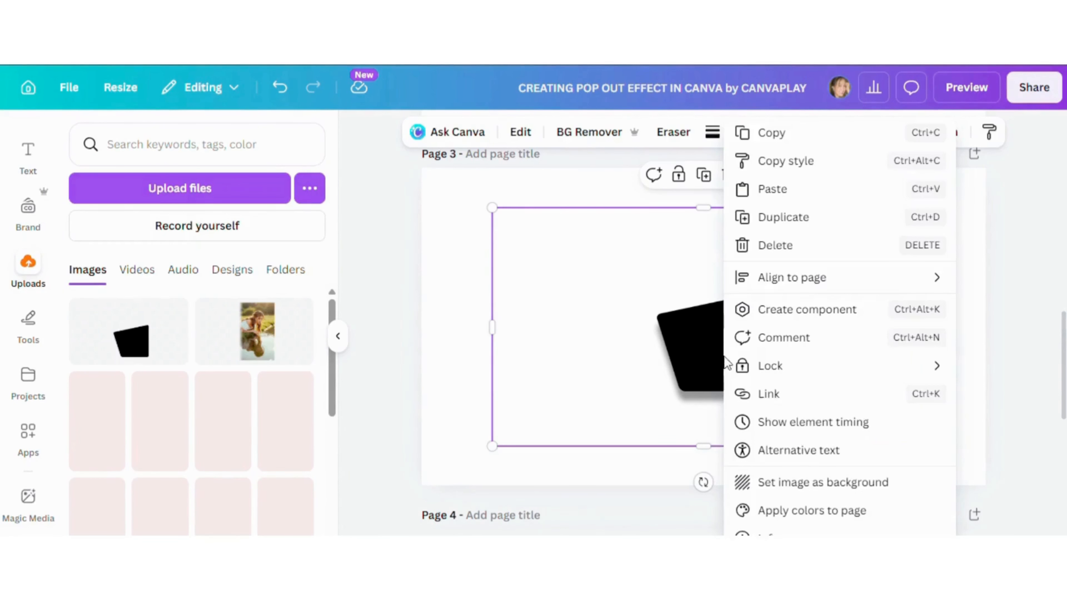
{"action": "left_click", "coordinate": [781, 134]}
{"action": "scroll", "coordinate": [786, 303], "scroll_direction": "up", "scroll_amount": 10}
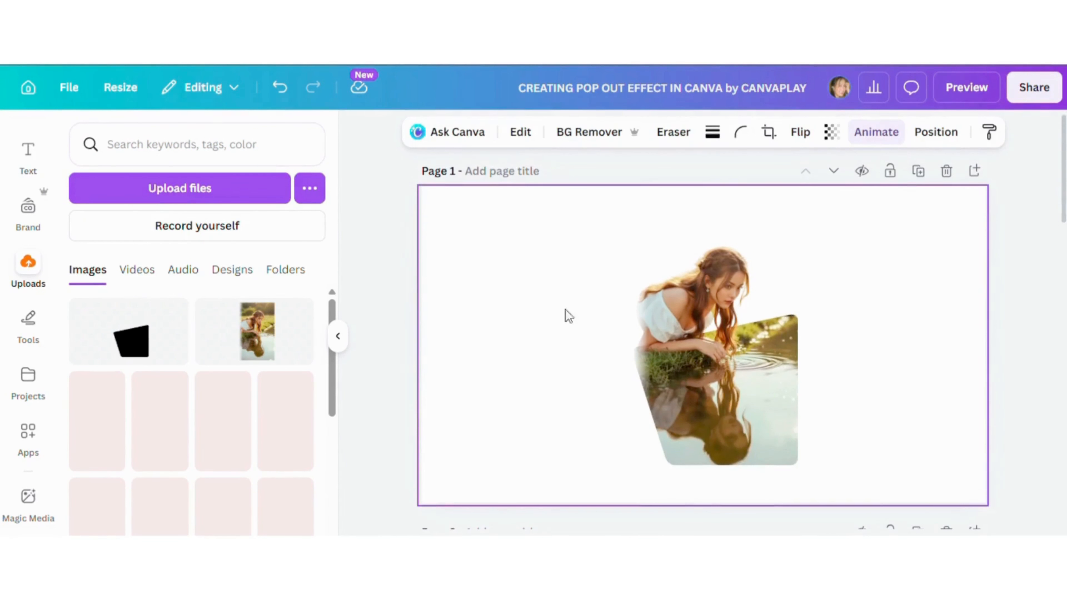
{"action": "left_click", "coordinate": [550, 312]}
{"action": "key", "text": "ctrl+v"}
- Enlarge and position the pasted black shape so that it covers the framed picture on page 1
{"action": "left_click_drag", "start_coordinate": [594, 308], "coordinate": [526, 258]}
{"action": "left_click_drag", "start_coordinate": [846, 422], "coordinate": [812, 436]}
{"action": "scroll", "coordinate": [816, 440], "scroll_direction": "down", "scroll_amount": 2}
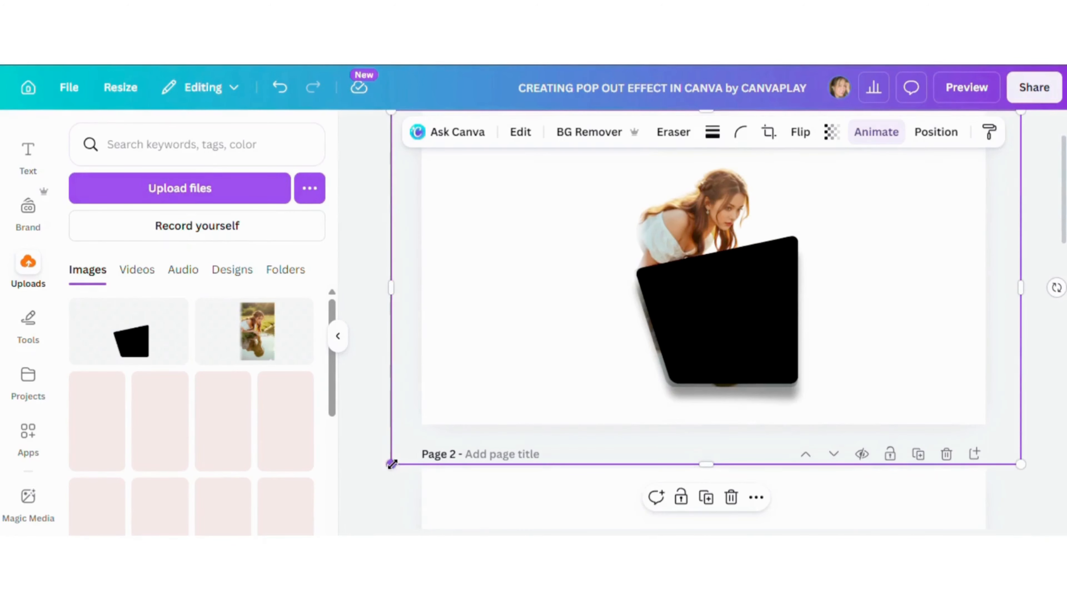
{"action": "left_click_drag", "start_coordinate": [392, 464], "coordinate": [388, 470]}
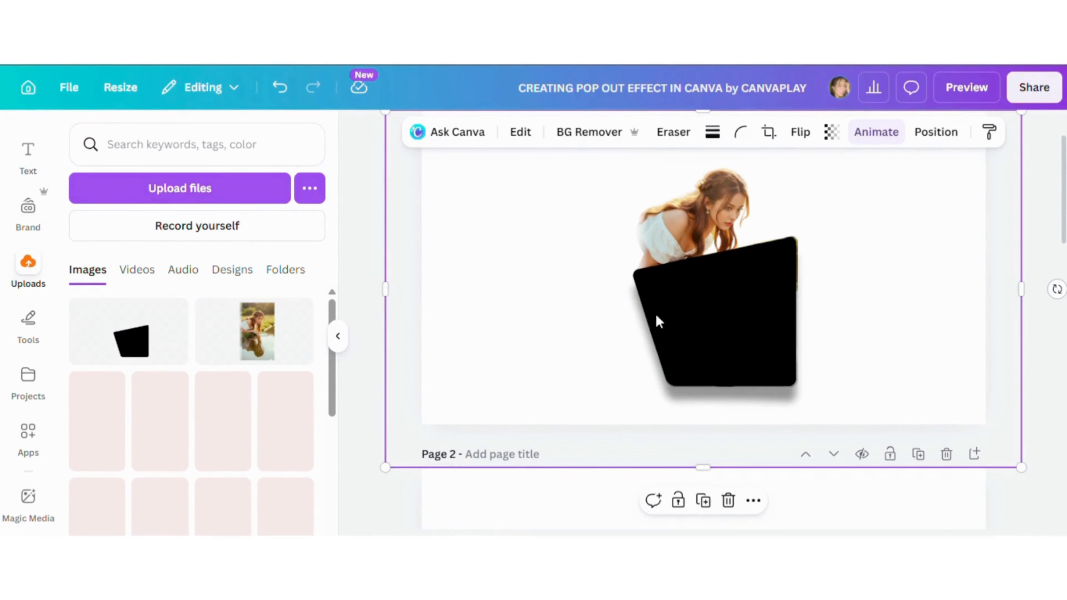
- Move the black shape's layer below both photo layers, directly above the page background
{"action": "left_click", "coordinate": [940, 134]}
{"action": "left_click", "coordinate": [267, 177]}
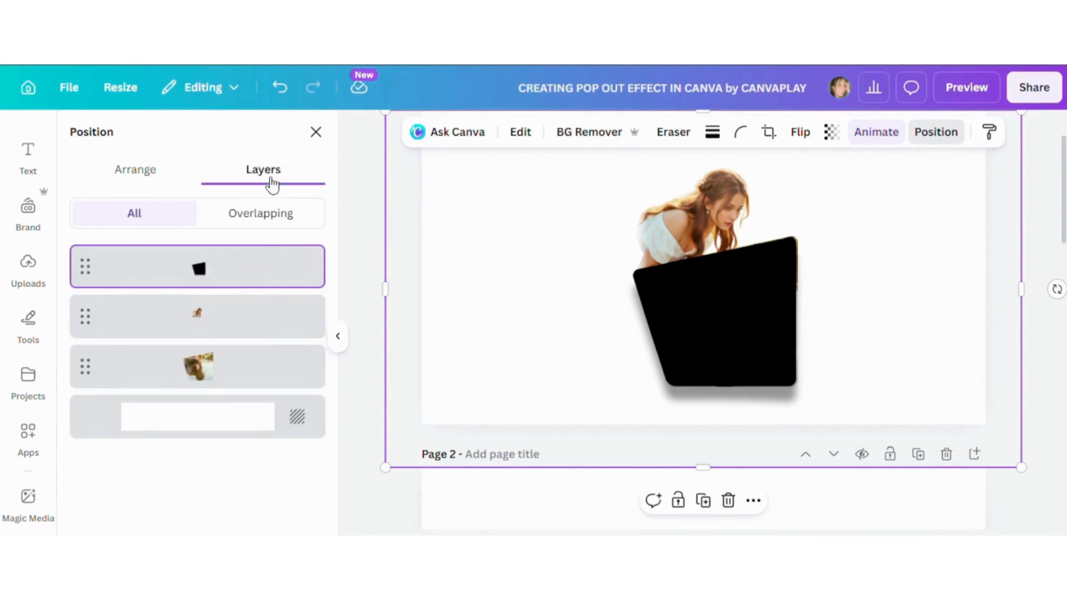
{"action": "left_click_drag", "start_coordinate": [228, 281], "coordinate": [225, 398]}
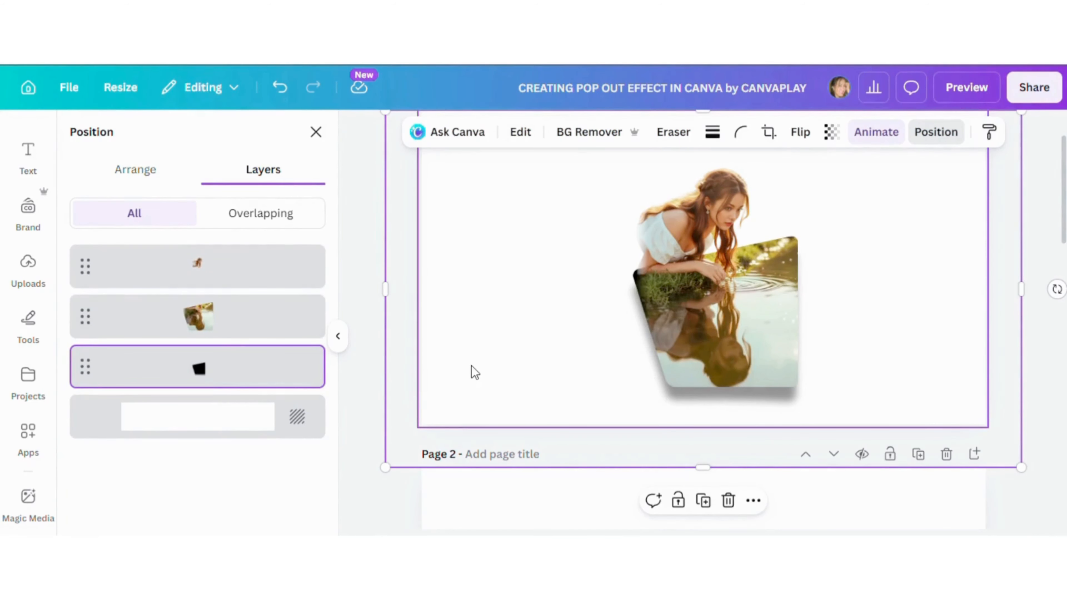
{"action": "left_click", "coordinate": [1012, 304]}
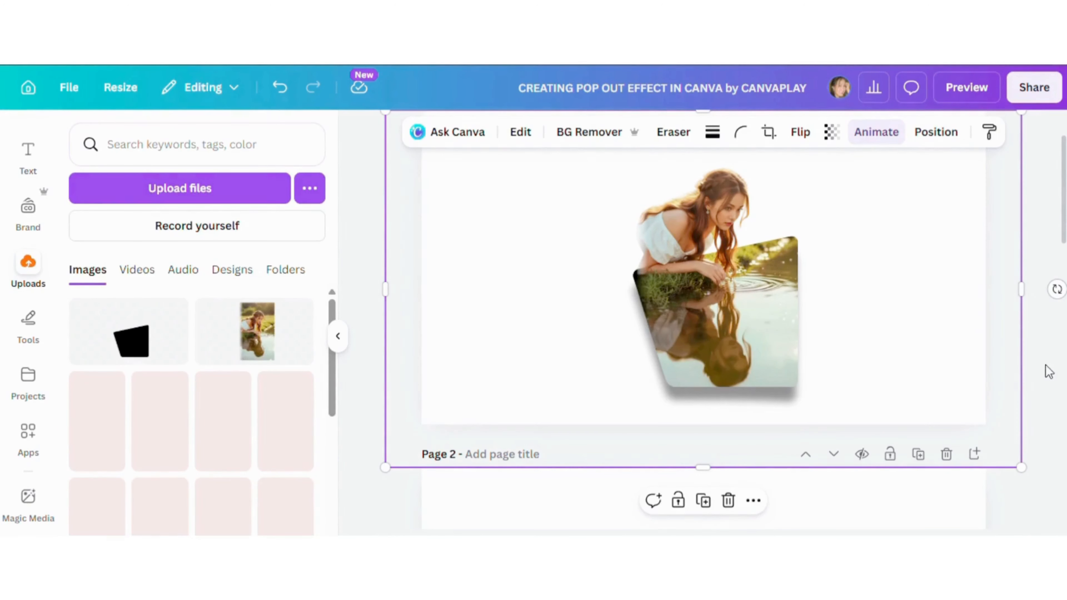
- Add a blank page after page 1 and place the uploaded black shape on it
{"action": "scroll", "coordinate": [773, 479], "scroll_direction": "up", "scroll_amount": 3}
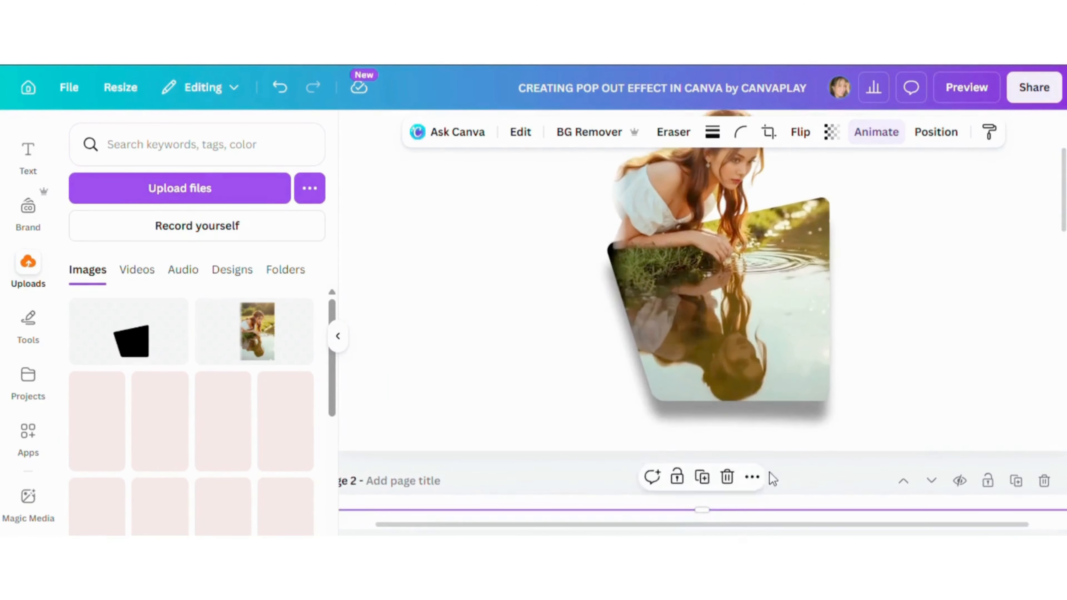
{"action": "scroll", "coordinate": [773, 479], "scroll_direction": "up", "scroll_amount": 2}
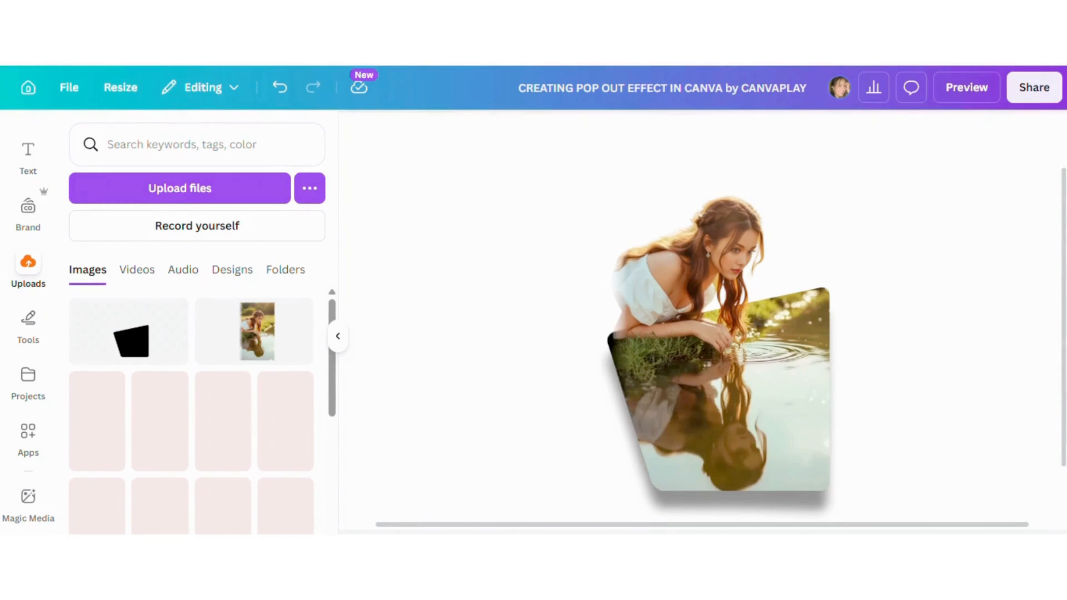
{"action": "left_click_drag", "start_coordinate": [743, 547], "coordinate": [726, 546]}
{"action": "left_click", "coordinate": [946, 170]}
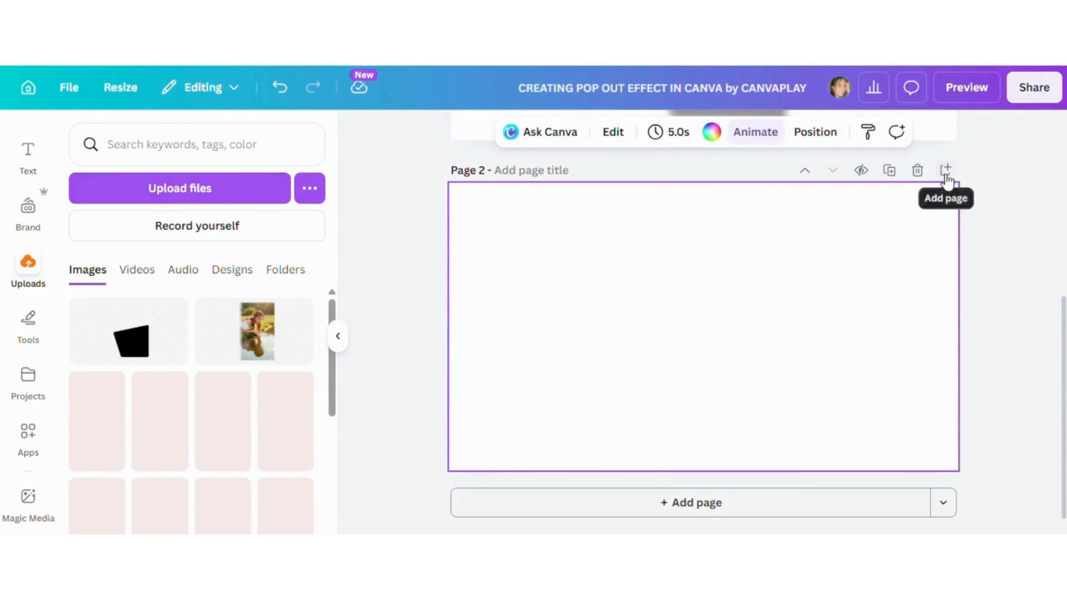
{"action": "left_click", "coordinate": [115, 327]}
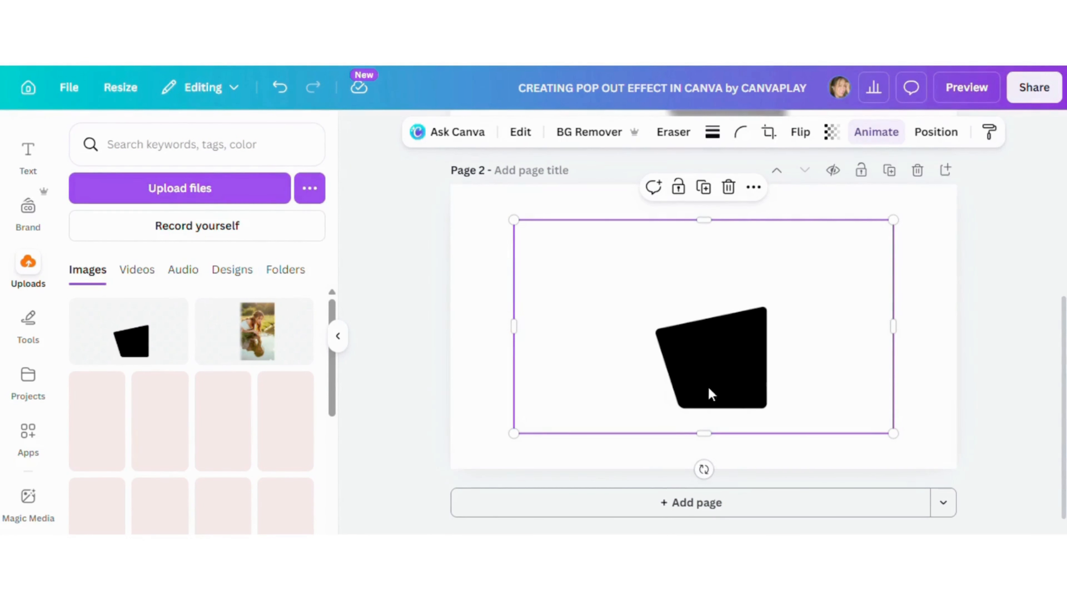
- Apply the Outline shadow effect with size 15 to the black shape on page 2
{"action": "left_click", "coordinate": [522, 132]}
{"action": "scroll", "coordinate": [162, 291], "scroll_direction": "down", "scroll_amount": 10}
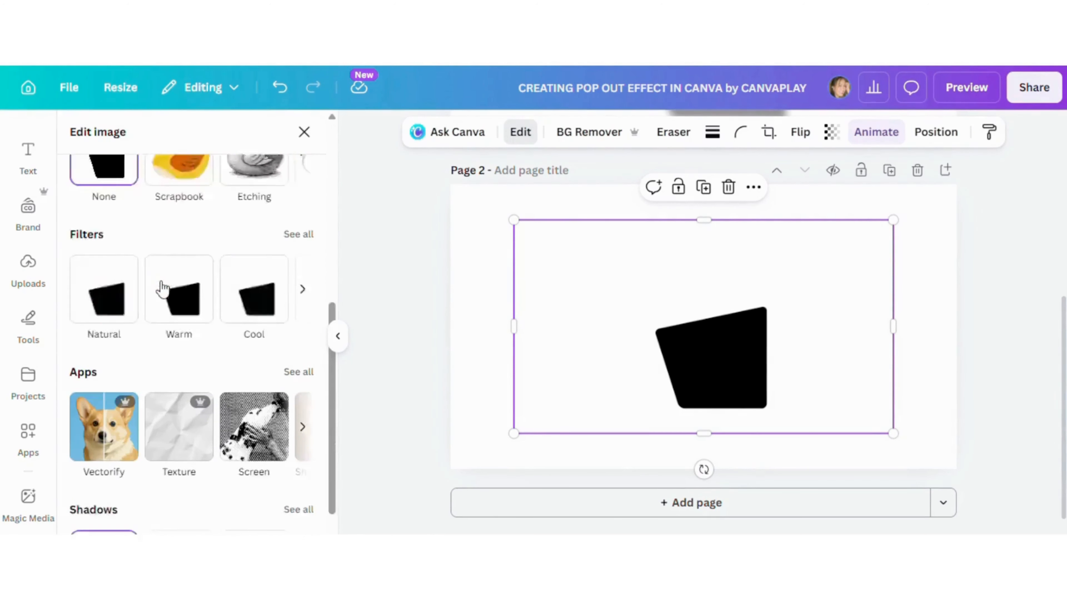
{"action": "left_click", "coordinate": [298, 442]}
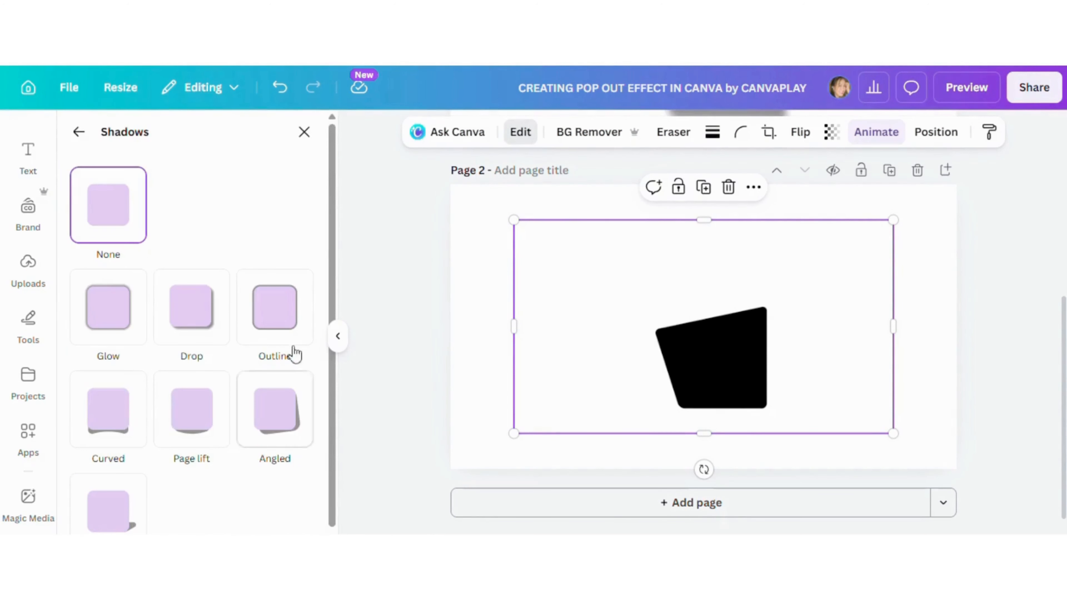
{"action": "left_click", "coordinate": [283, 318]}
{"action": "scroll", "coordinate": [283, 318], "scroll_direction": "down", "scroll_amount": 4}
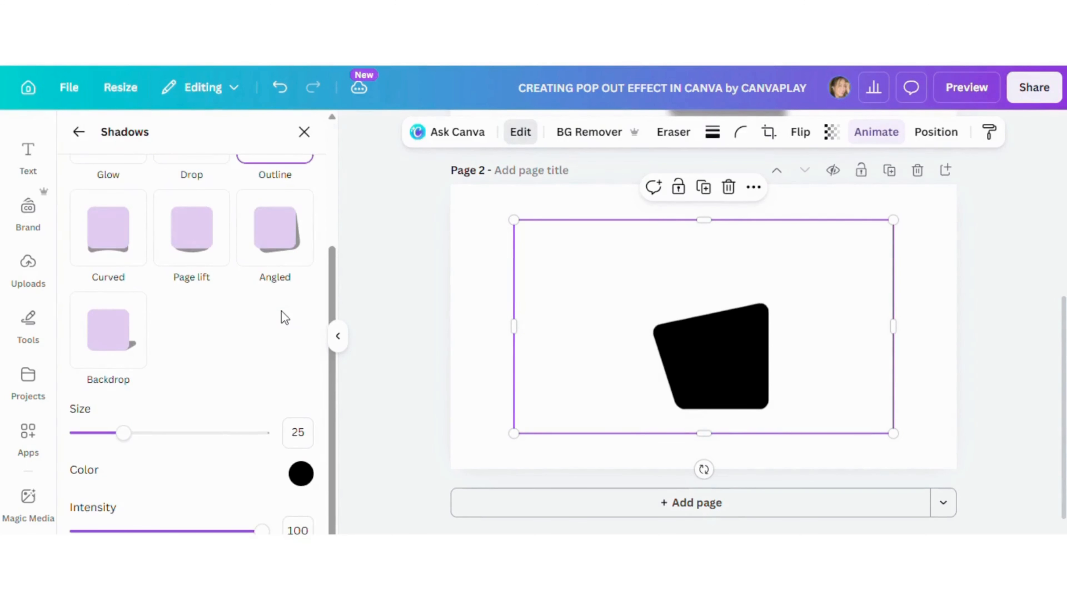
{"action": "left_click", "coordinate": [308, 433]}
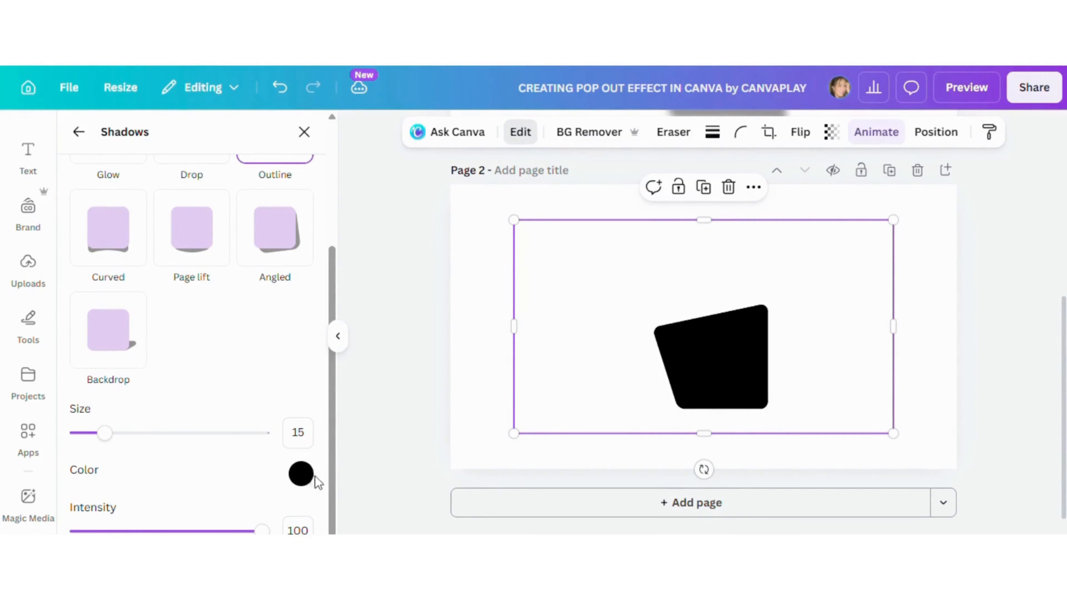
- Change the color of the black shape's outline to white
{"action": "left_click", "coordinate": [300, 473]}
{"action": "left_click_drag", "start_coordinate": [305, 376], "coordinate": [300, 291]}
{"action": "left_click", "coordinate": [198, 486]}
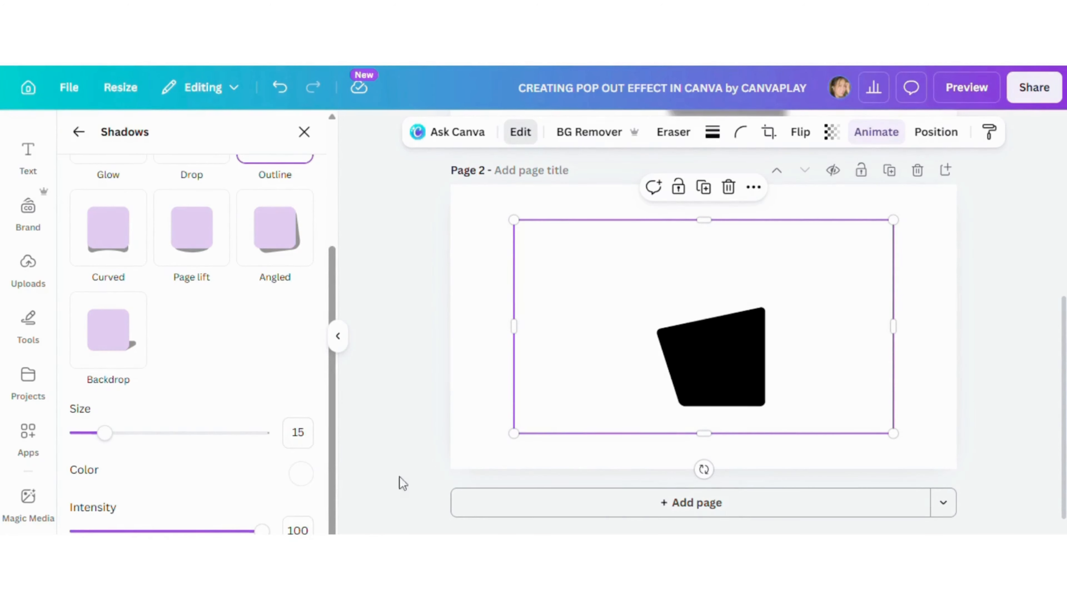
- Set page 2's background to the light gray-green taken from the photo colors
{"action": "left_click", "coordinate": [493, 405]}
{"action": "left_click", "coordinate": [712, 133]}
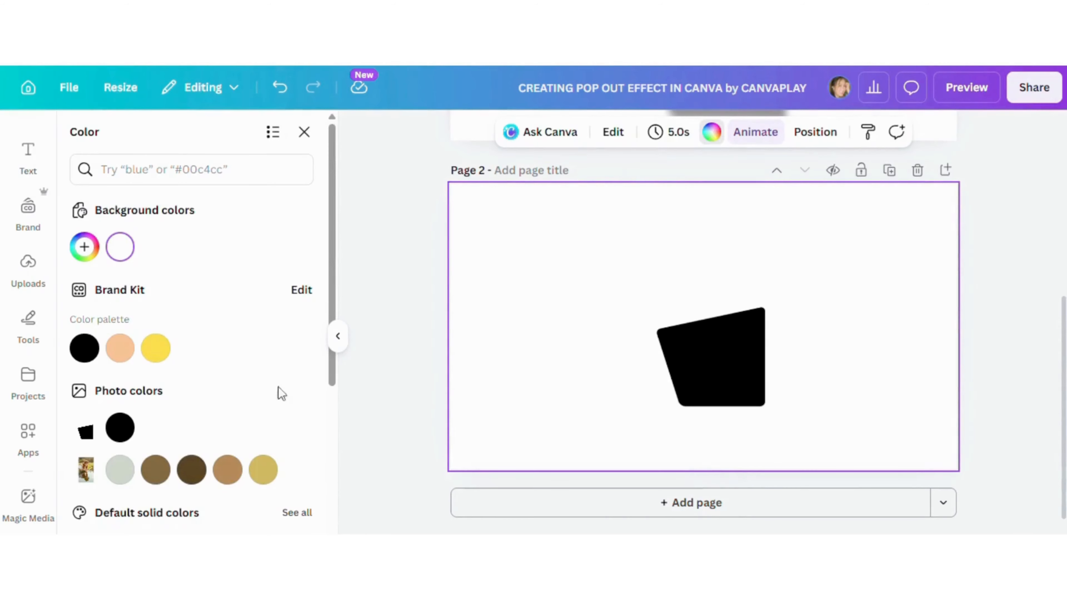
{"action": "left_click", "coordinate": [119, 470]}
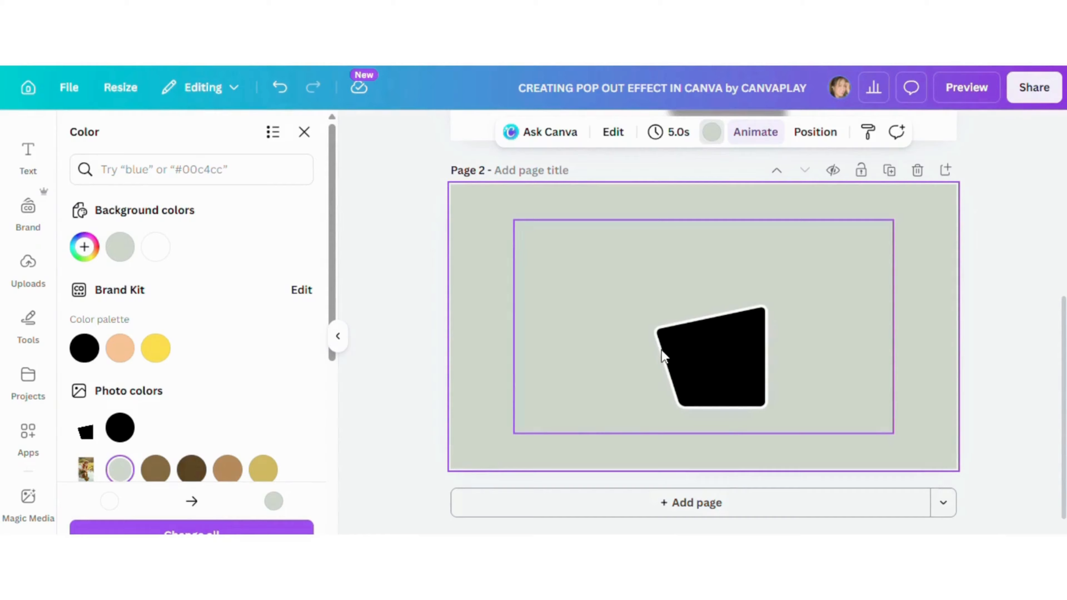
- Select the outlined black shape, search the image-editing apps for "Shape cutout" and open Shape Cutout
{"action": "left_click", "coordinate": [614, 133]}
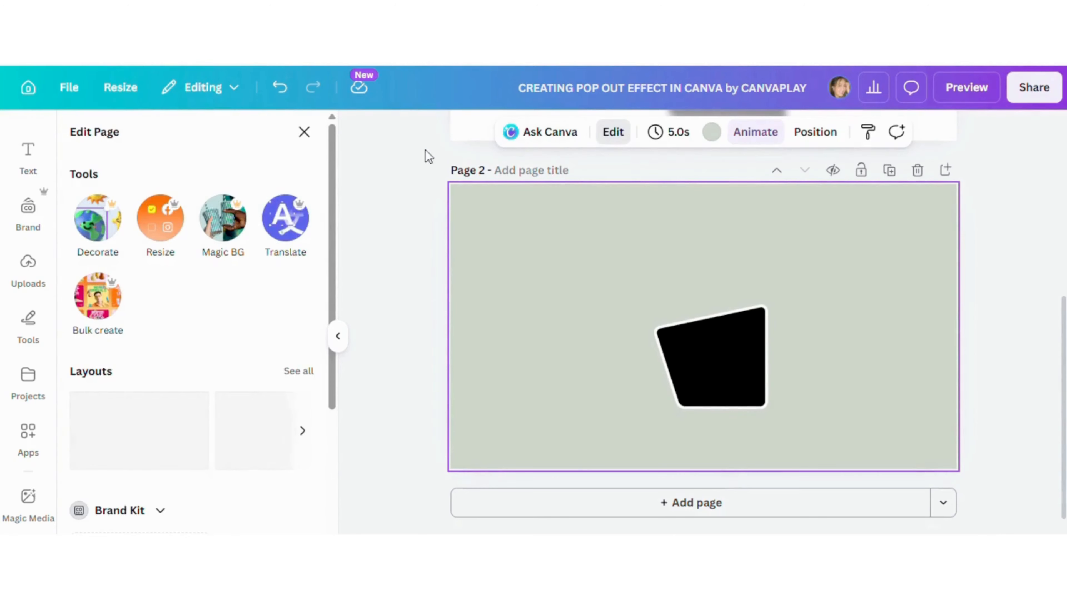
{"action": "scroll", "coordinate": [224, 307], "scroll_direction": "down", "scroll_amount": 5}
{"action": "left_click", "coordinate": [577, 330]}
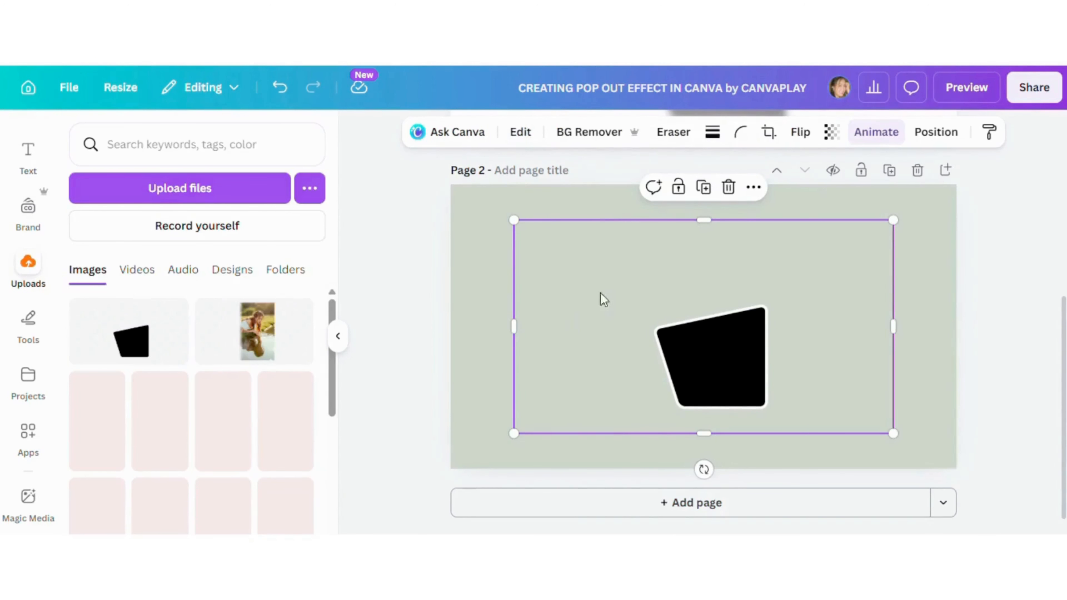
{"action": "left_click", "coordinate": [522, 132]}
{"action": "scroll", "coordinate": [235, 222], "scroll_direction": "down", "scroll_amount": 10}
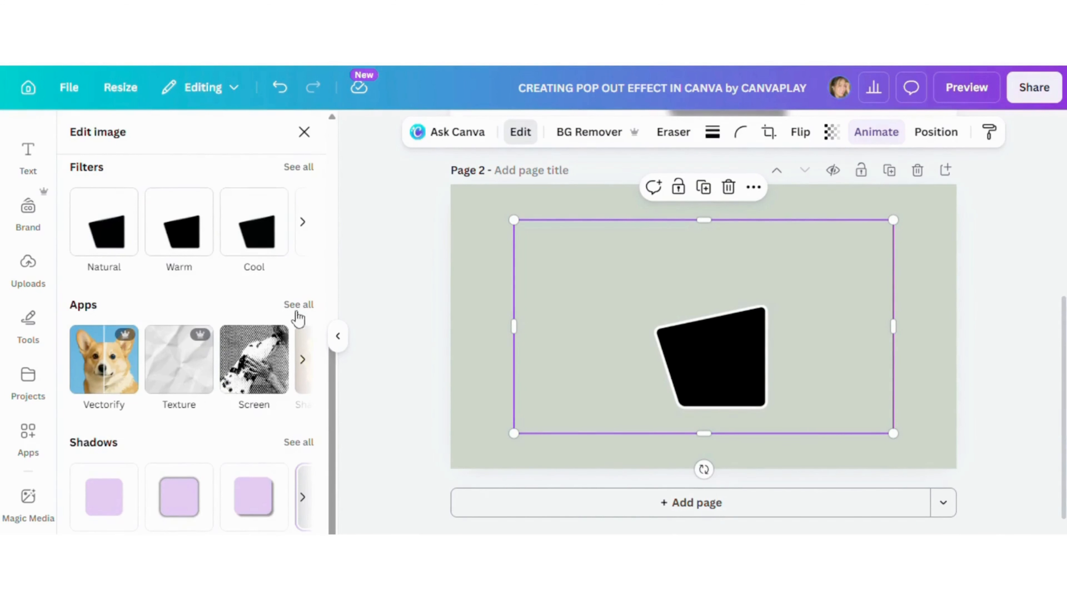
{"action": "left_click", "coordinate": [298, 310]}
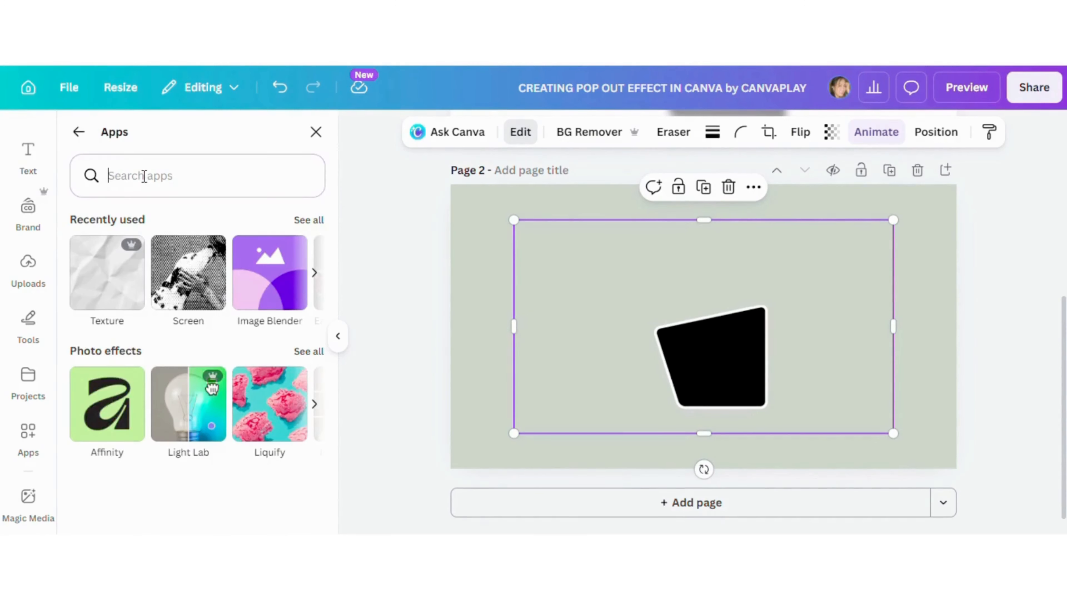
{"action": "left_click", "coordinate": [147, 176]}
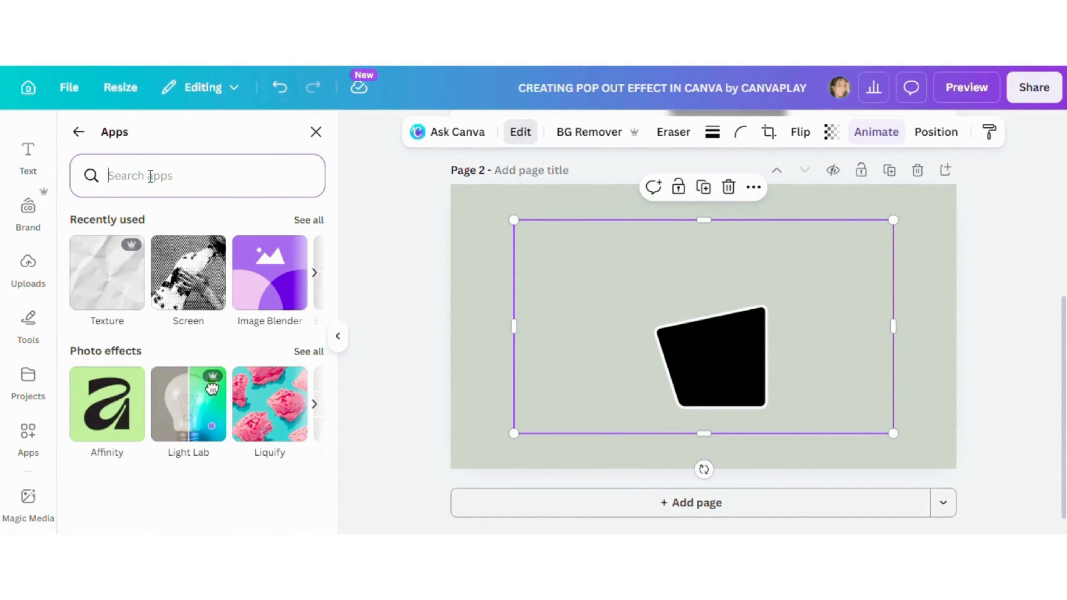
{"action": "type", "text": "Shape cutout"}
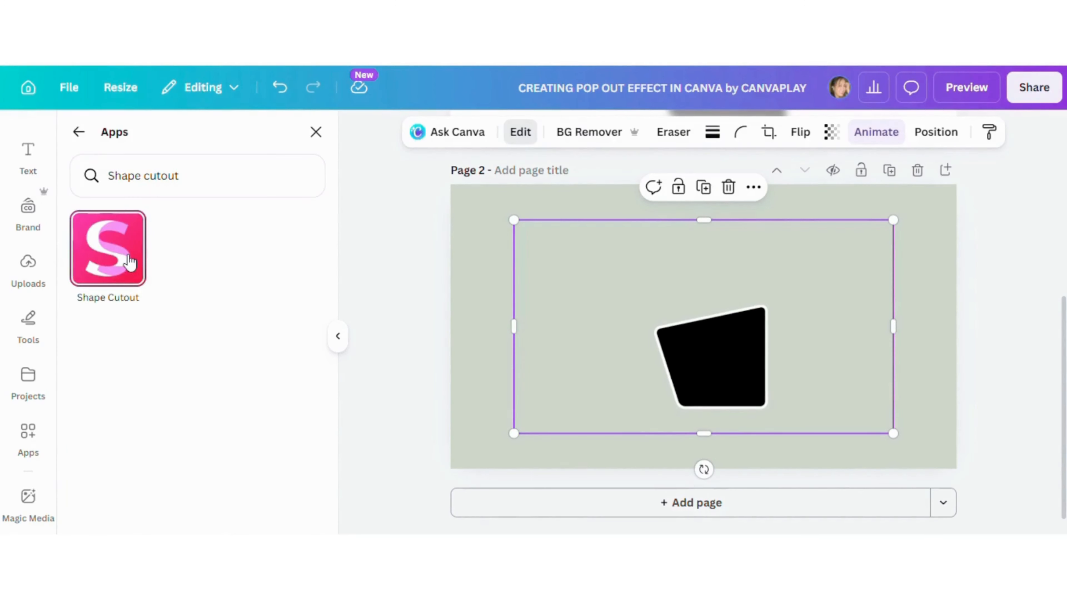
{"action": "left_click", "coordinate": [129, 258]}
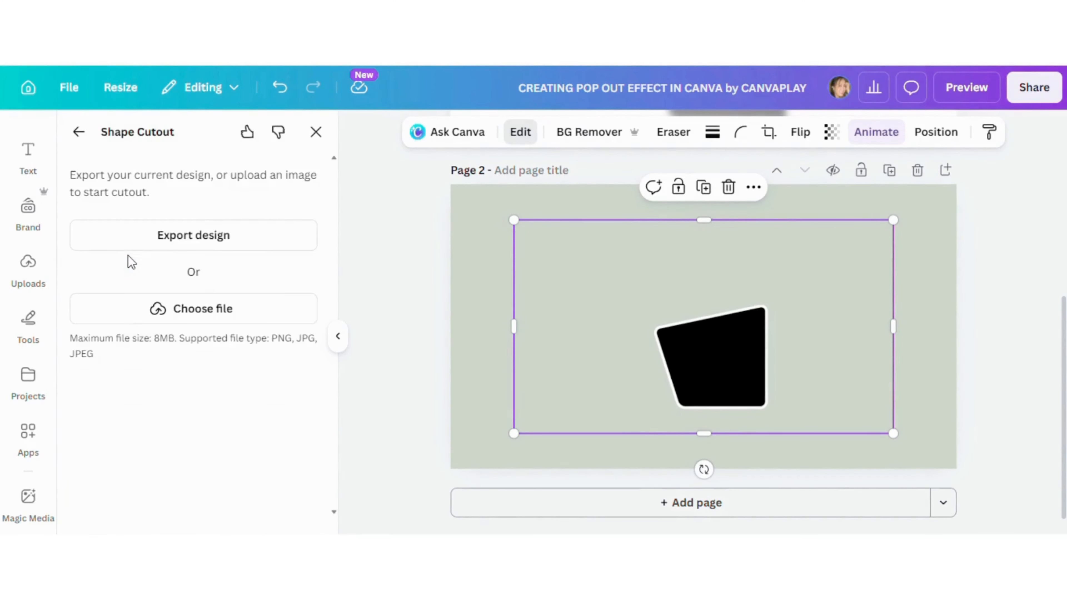
- Export only page 2 of the design to Shape Cutout as a PNG with a transparent background
{"action": "left_click", "coordinate": [176, 239]}
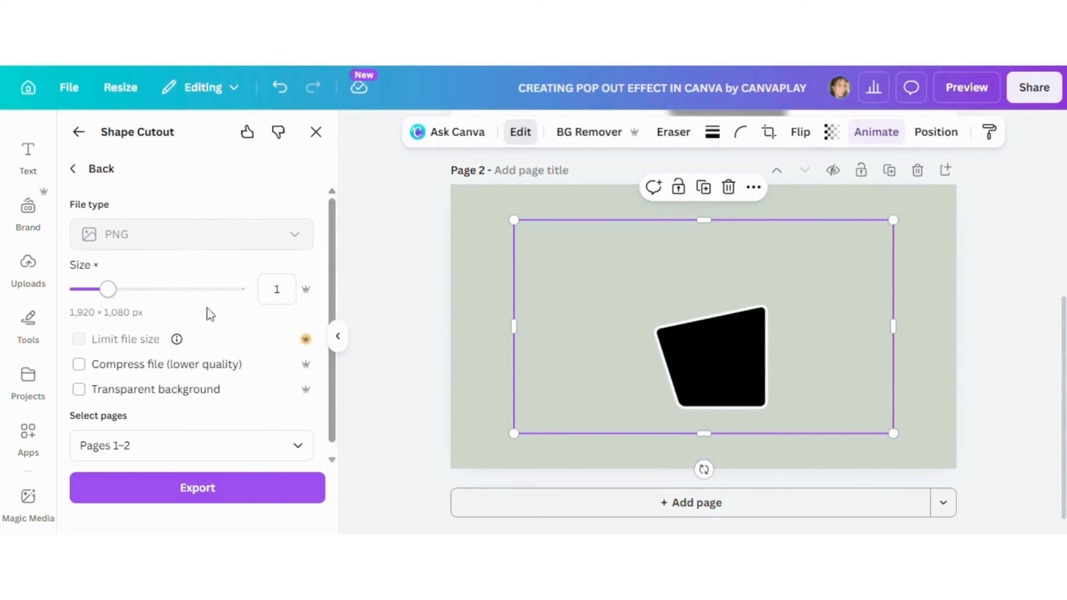
{"action": "left_click", "coordinate": [80, 391]}
{"action": "left_click", "coordinate": [297, 446]}
{"action": "left_click", "coordinate": [92, 301]}
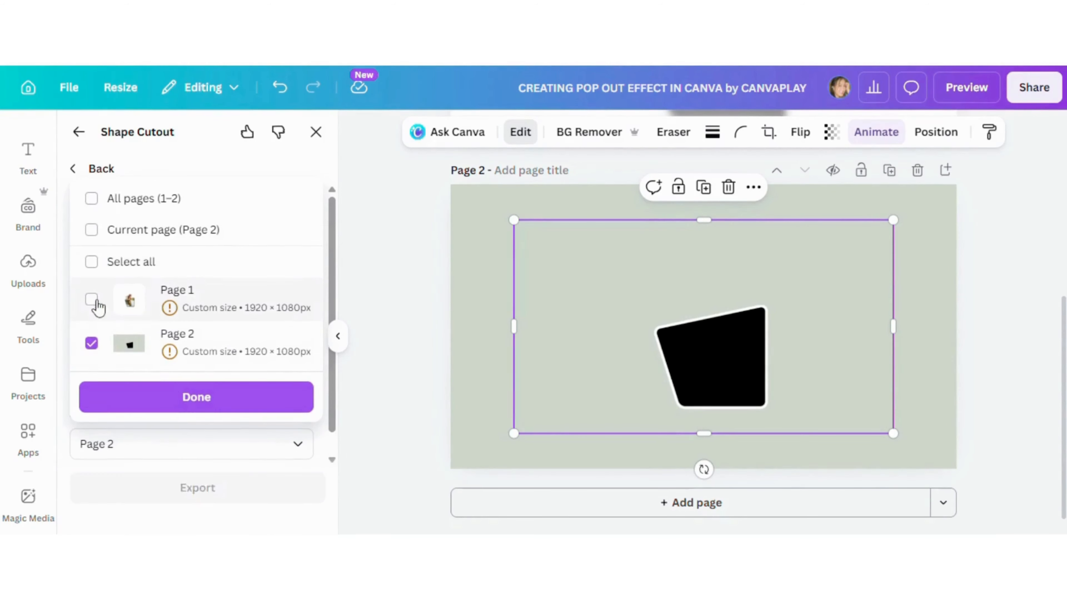
{"action": "left_click", "coordinate": [191, 400]}
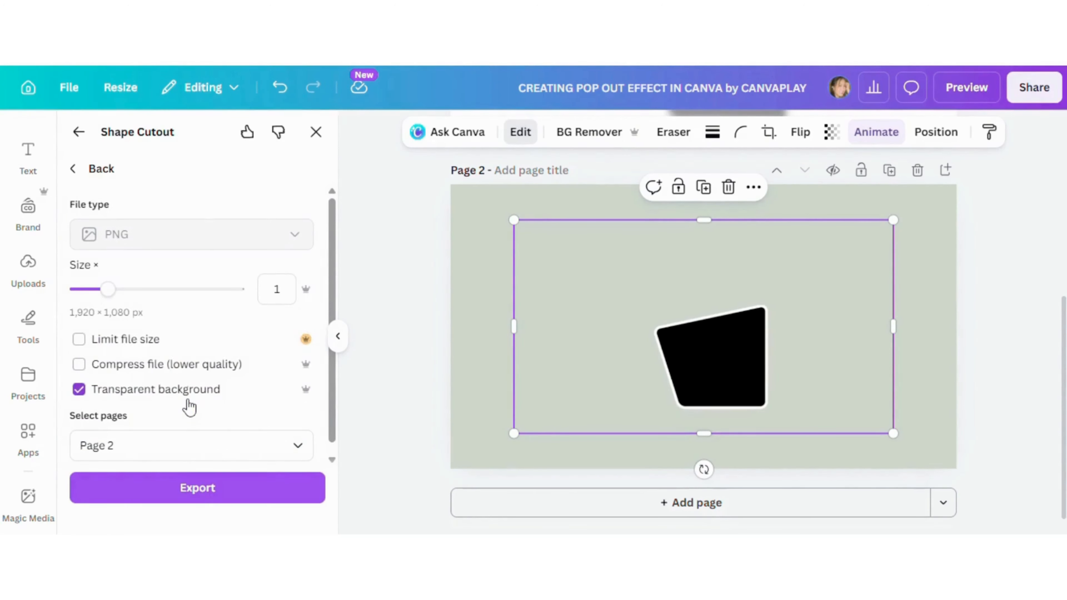
{"action": "left_click", "coordinate": [199, 491]}
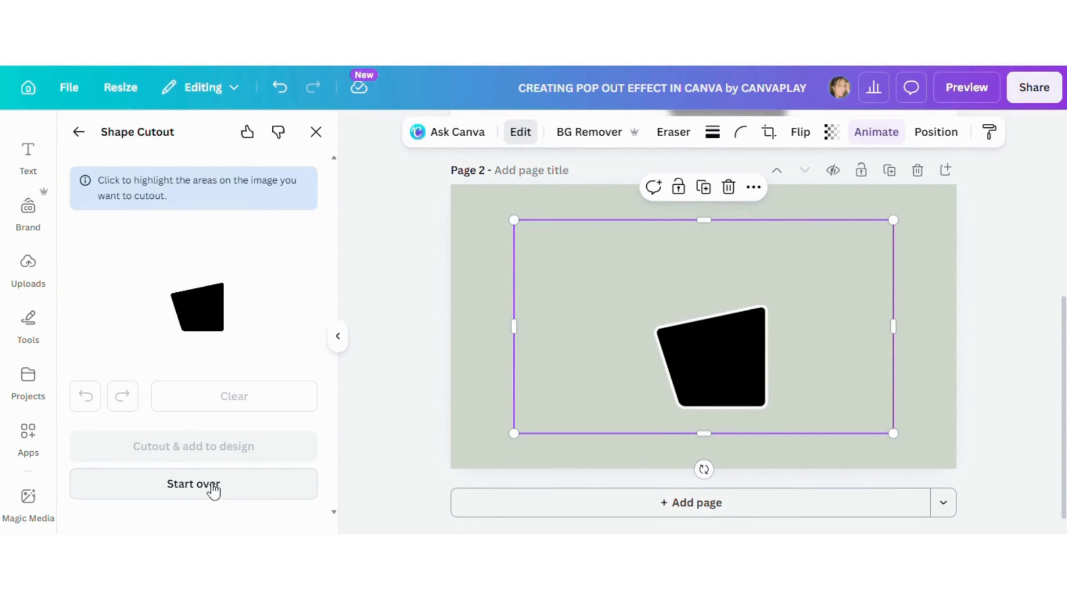
- Cut out the black area of the exported shape, add the white outline to page 2 and move it above the black shape
{"action": "left_click", "coordinate": [196, 311]}
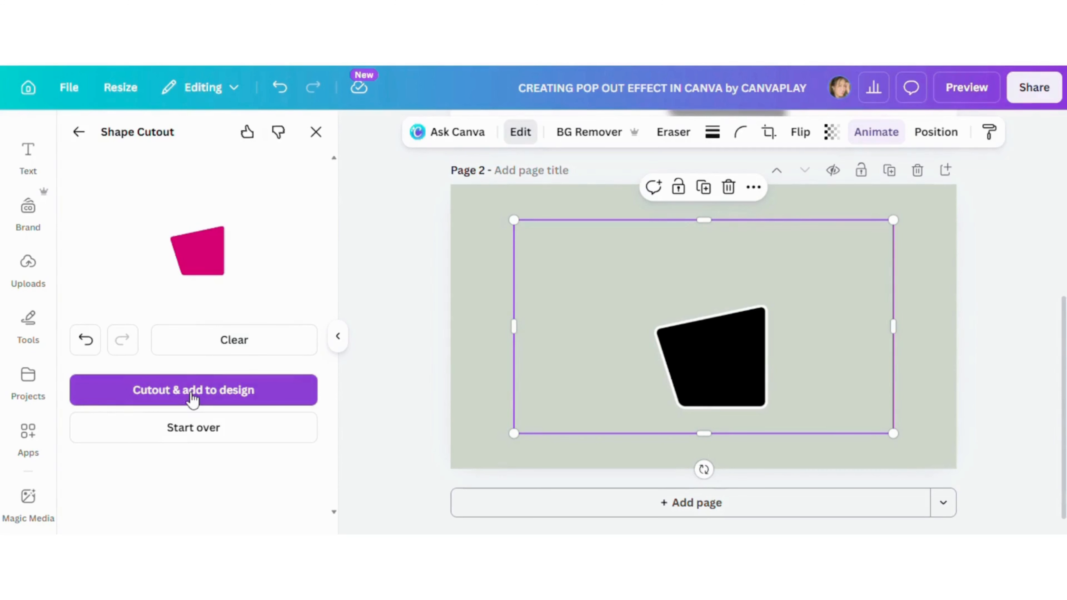
{"action": "left_click", "coordinate": [192, 399]}
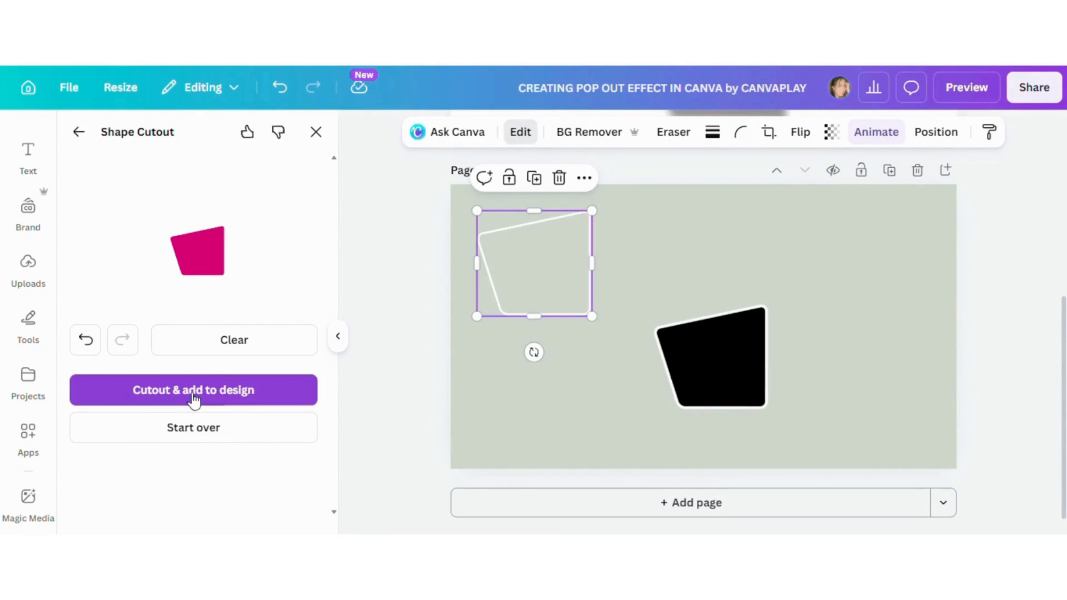
{"action": "left_click_drag", "start_coordinate": [582, 286], "coordinate": [702, 270]}
- Move the white outline onto the framed photo on page 1 and enlarge it to follow the frame's edges
{"action": "scroll", "coordinate": [702, 273], "scroll_direction": "up", "scroll_amount": 2}
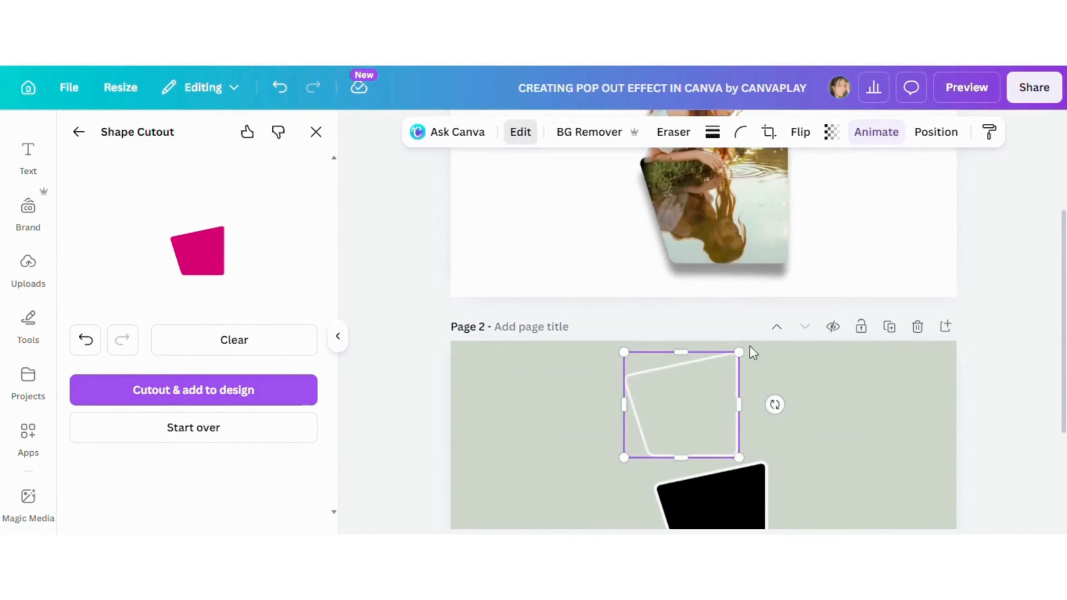
{"action": "left_click_drag", "start_coordinate": [706, 397], "coordinate": [672, 192]}
{"action": "scroll", "coordinate": [726, 250], "scroll_direction": "up", "scroll_amount": 1}
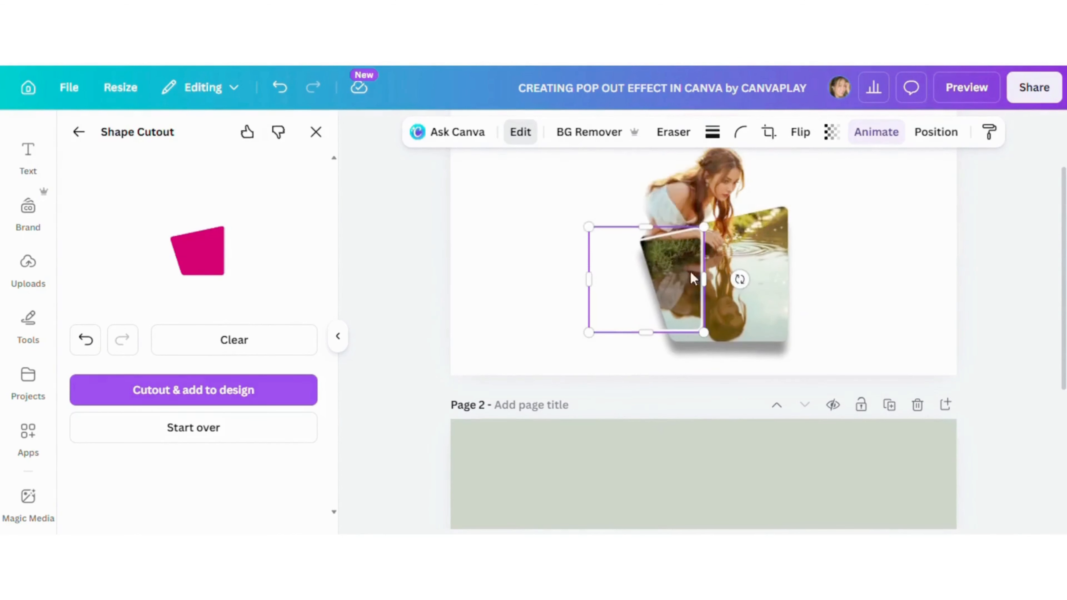
{"action": "left_click_drag", "start_coordinate": [671, 278], "coordinate": [754, 258]}
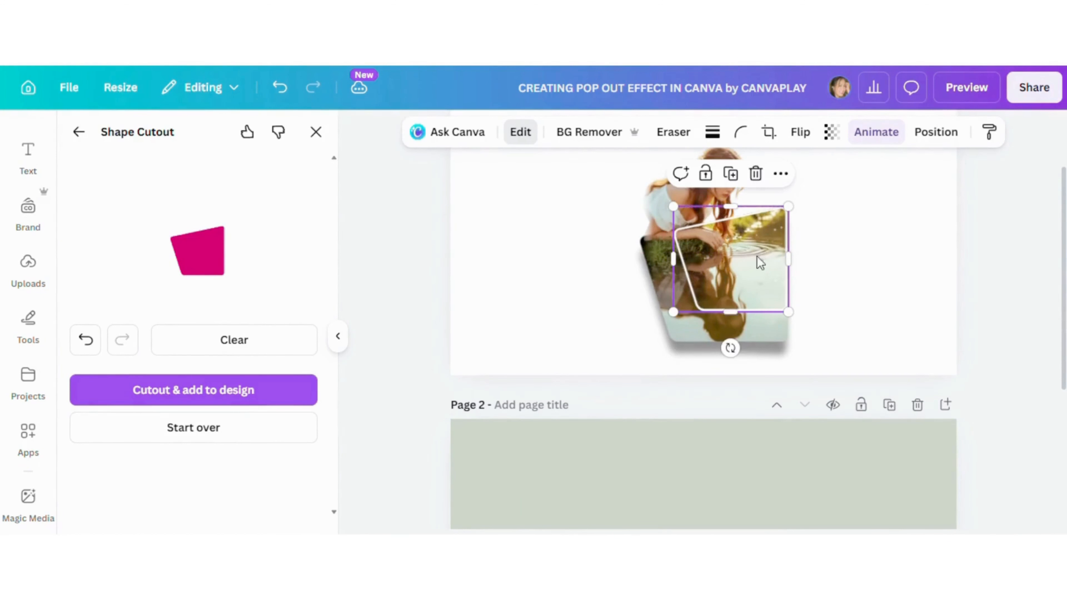
{"action": "left_click_drag", "start_coordinate": [674, 311], "coordinate": [639, 349]}
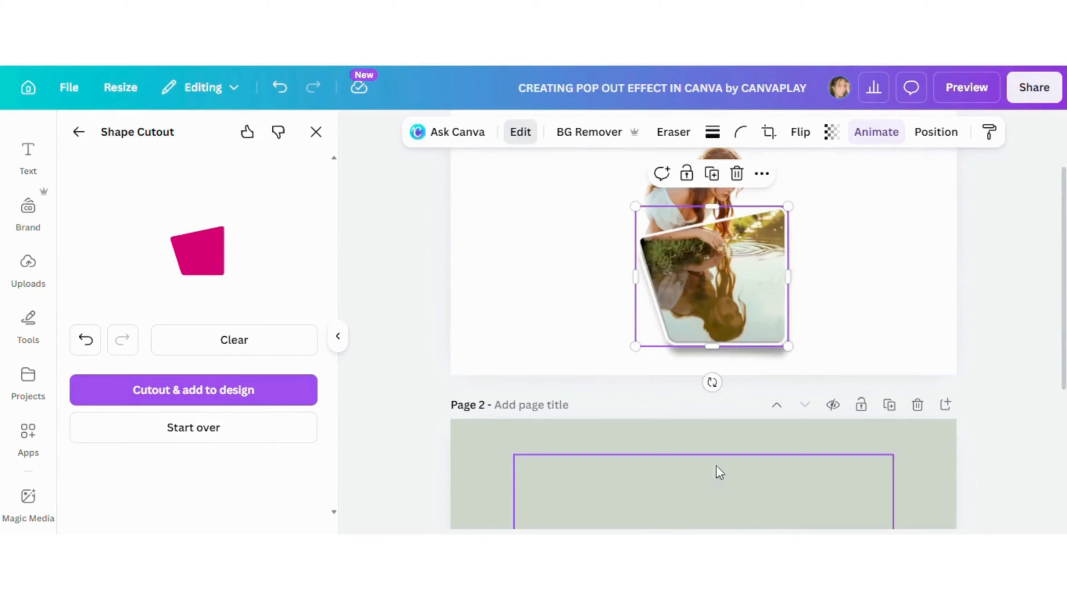
{"action": "scroll", "coordinate": [719, 470], "scroll_direction": "up", "scroll_amount": 5, "text": "ctrl"}
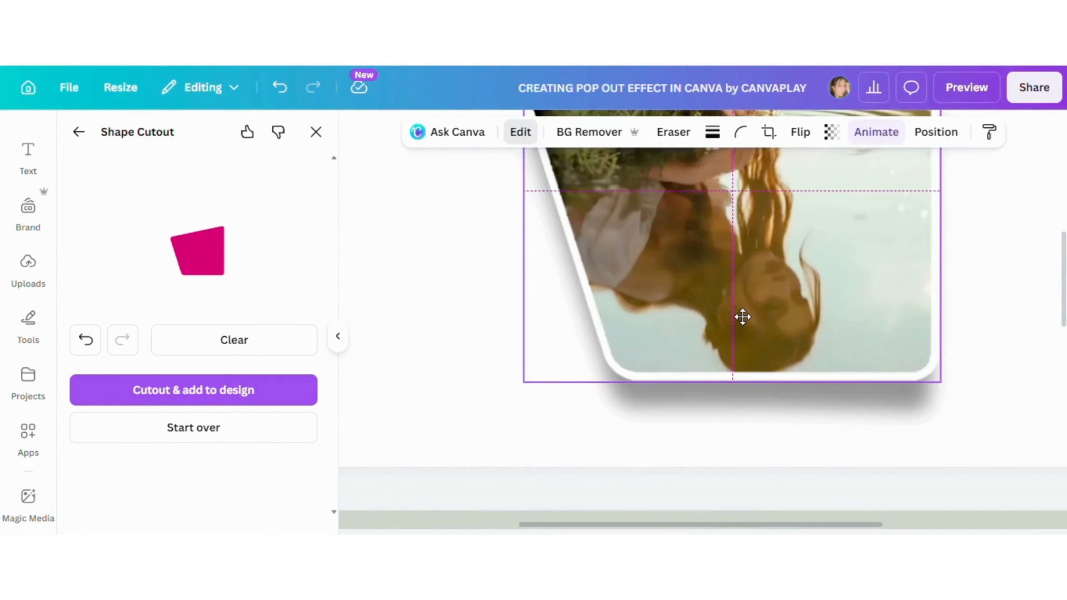
{"action": "scroll", "coordinate": [805, 334], "scroll_direction": "up", "scroll_amount": 4}
{"action": "mouse_move", "coordinate": [941, 233]}
{"action": "left_mouse_down"}
{"action": "mouse_move", "coordinate": [953, 223]}
{"action": "mouse_move", "coordinate": [943, 235]}
{"action": "left_mouse_up"}
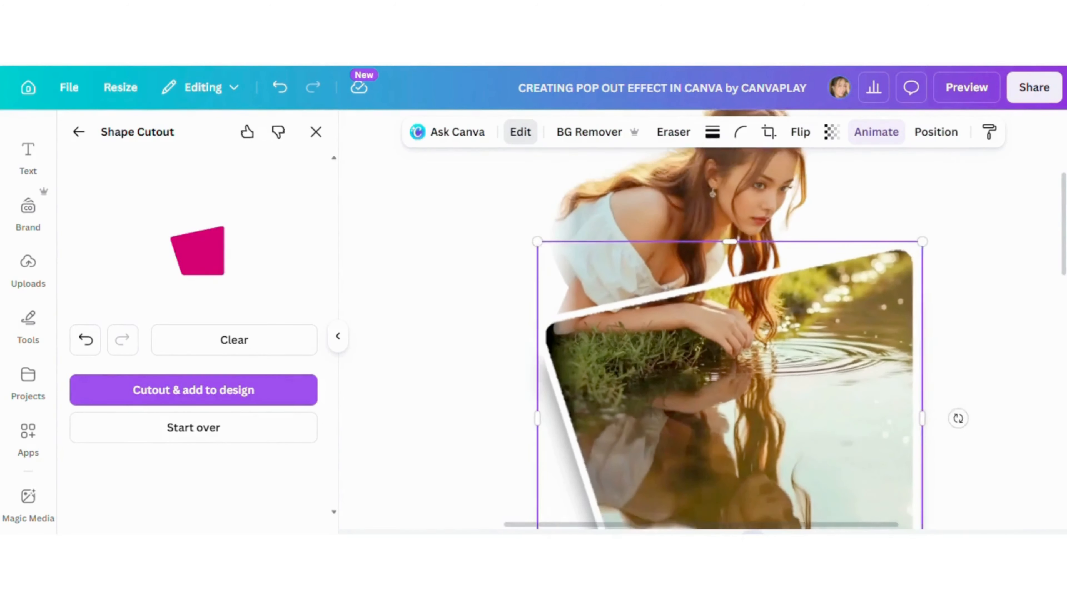
{"action": "left_click_drag", "start_coordinate": [753, 540], "coordinate": [740, 540]}
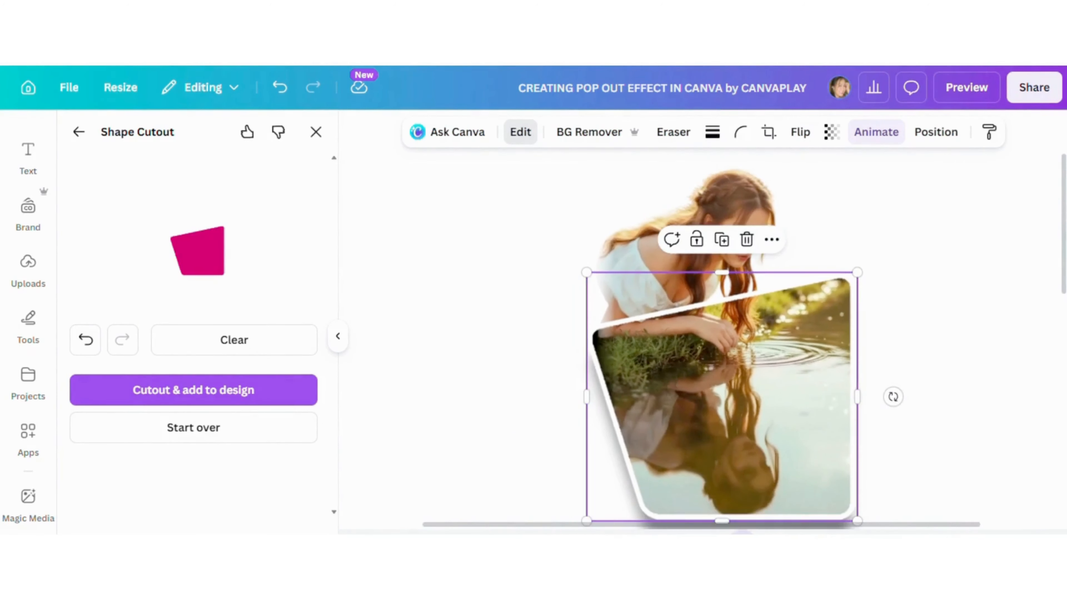
- Reorder page 1's layers so the white outline sits directly beneath the woman cutout and above the photo
{"action": "left_click", "coordinate": [949, 382]}
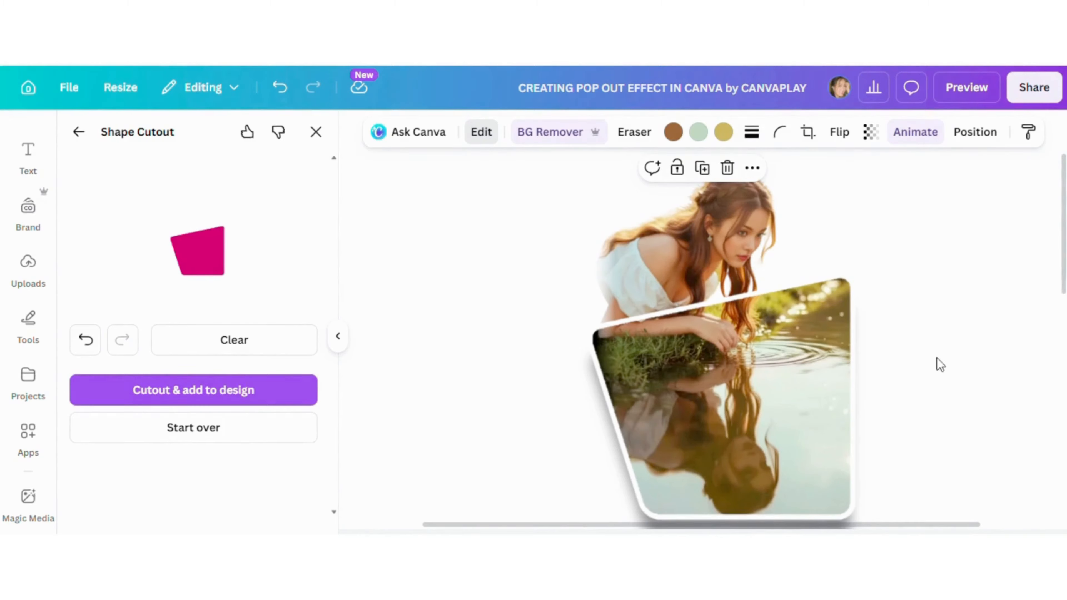
{"action": "left_click", "coordinate": [962, 132]}
{"action": "left_click_drag", "start_coordinate": [214, 272], "coordinate": [212, 344]}
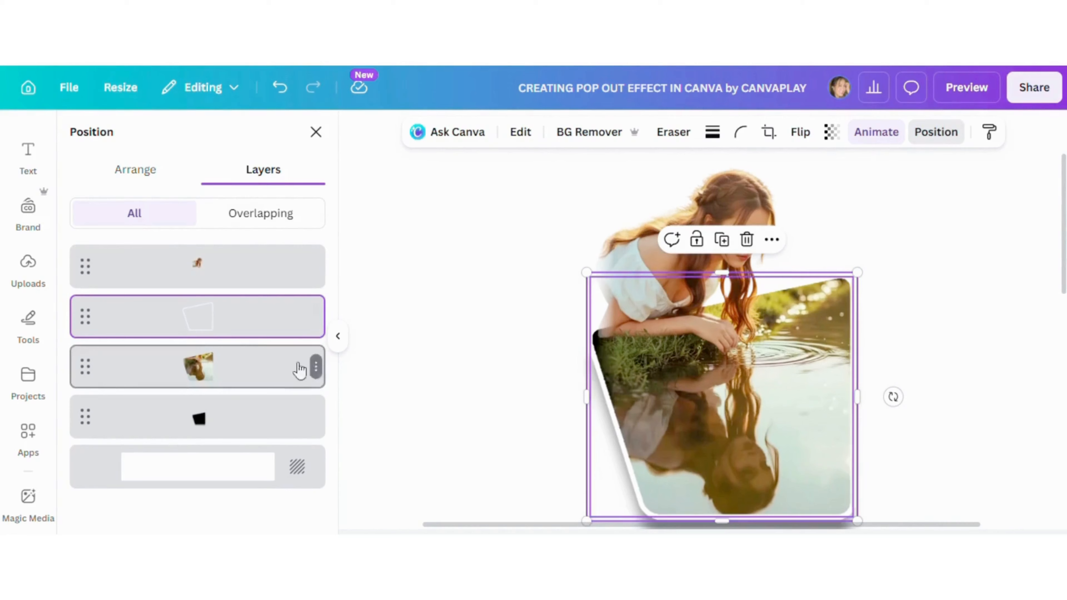
{"action": "left_click", "coordinate": [991, 456]}
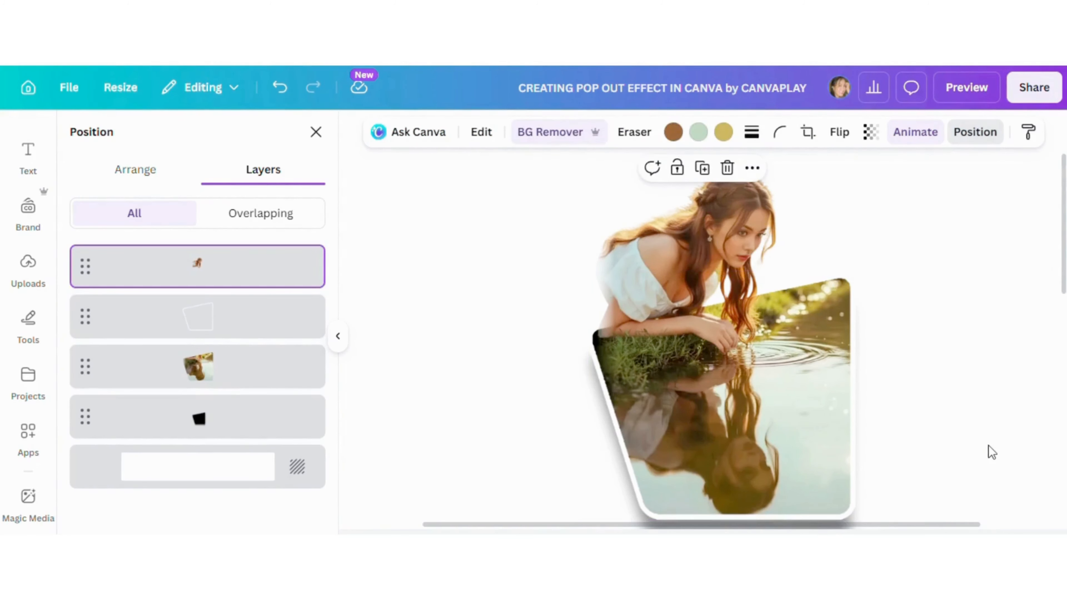
{"action": "scroll", "coordinate": [474, 233], "scroll_direction": "down", "scroll_amount": 5}
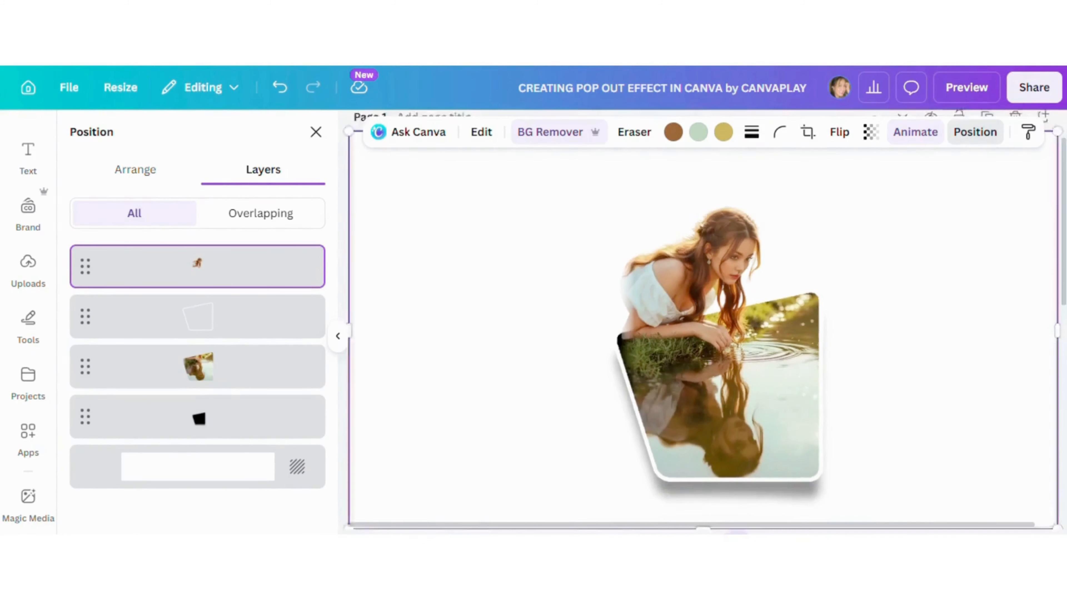
- Set page 1's background to the light gray-green used on page 2
{"action": "left_click", "coordinate": [470, 232]}
{"action": "left_click", "coordinate": [711, 132]}
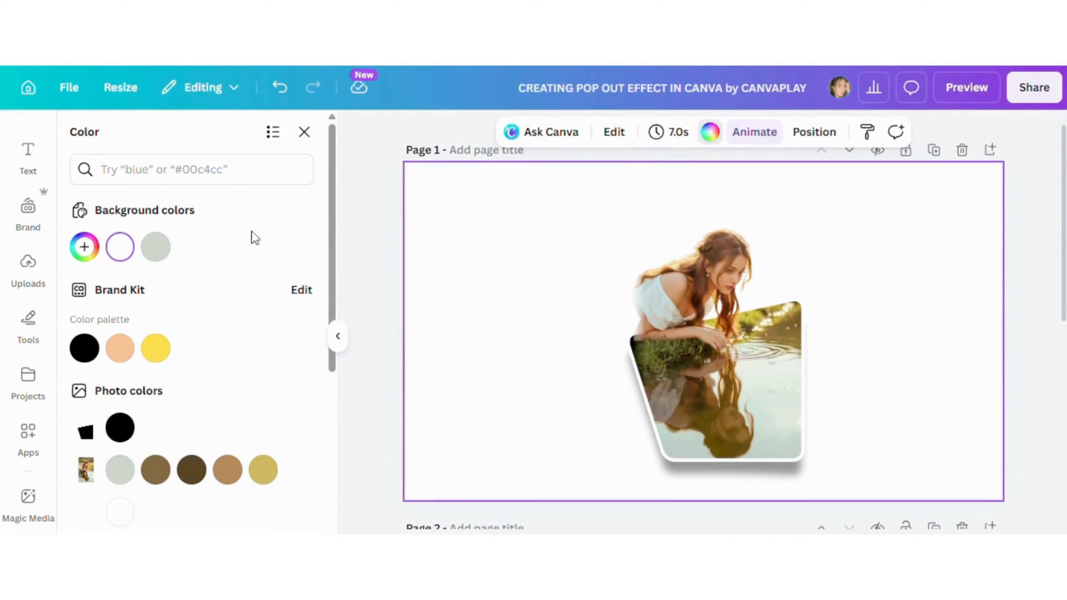
{"action": "left_click", "coordinate": [159, 249]}
{"action": "scroll", "coordinate": [704, 346], "scroll_direction": "up", "scroll_amount": 4}
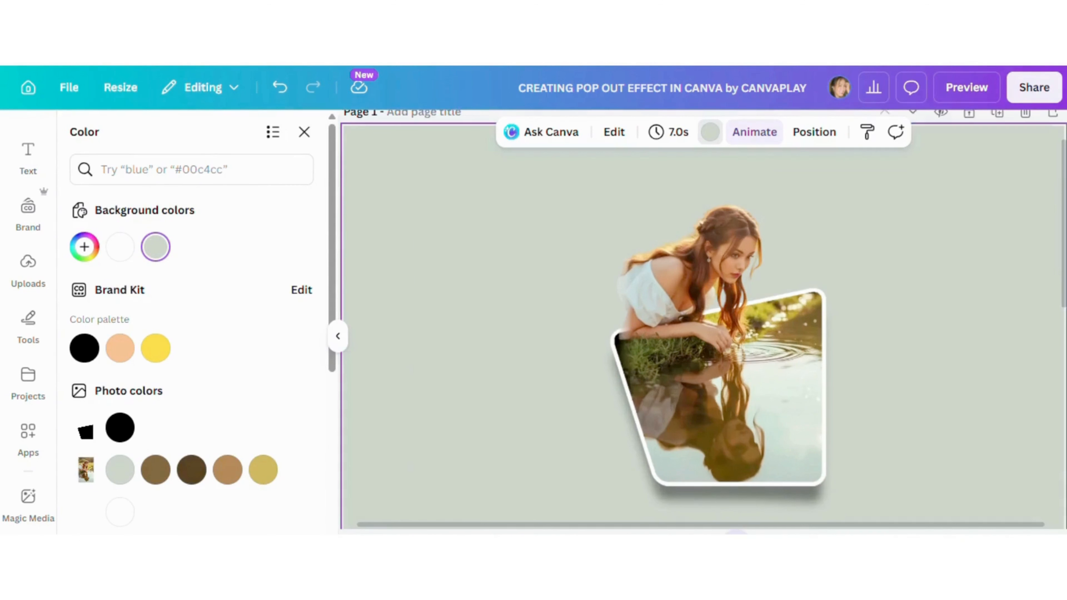
{"action": "scroll", "coordinate": [708, 323], "scroll_direction": "up", "scroll_amount": 1}
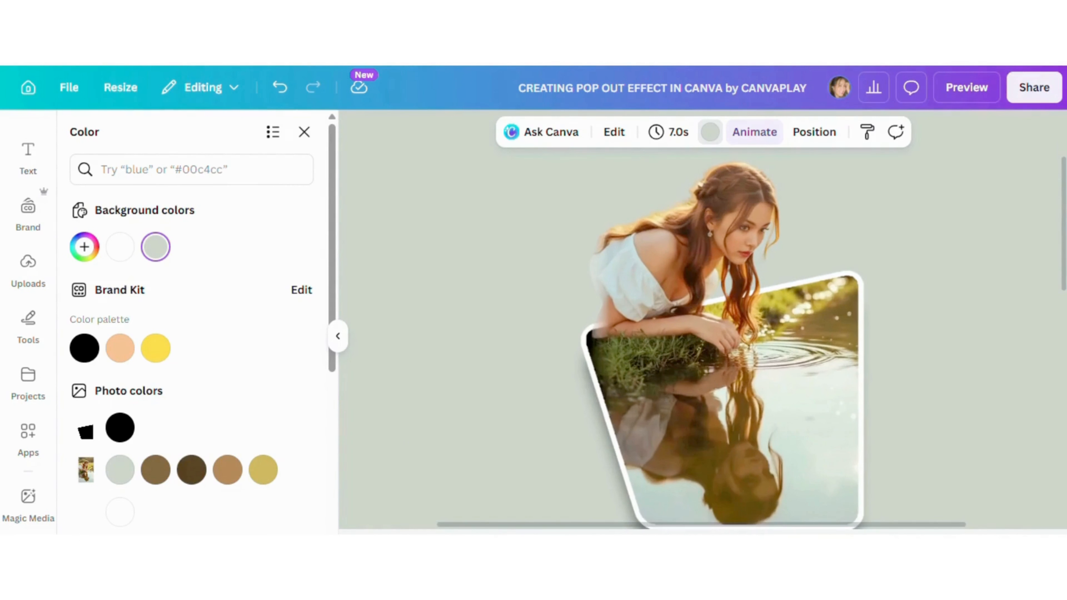
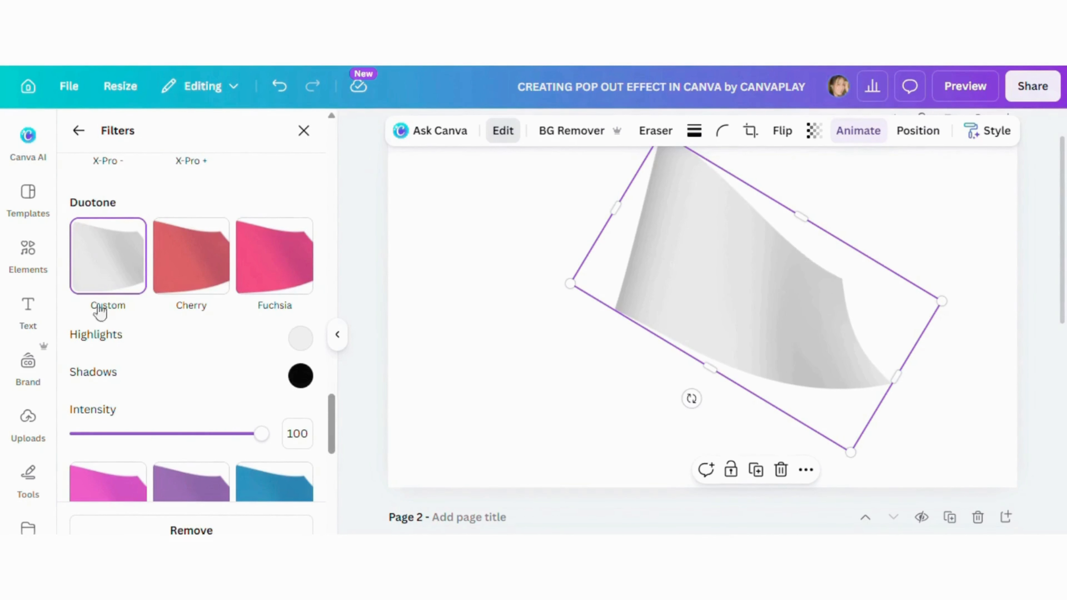
- Set both the highlights and shadows of the curved paper shape's Custom duotone filter to black
{"action": "left_click", "coordinate": [301, 338]}
{"action": "left_click_drag", "start_coordinate": [302, 377], "coordinate": [251, 454]}
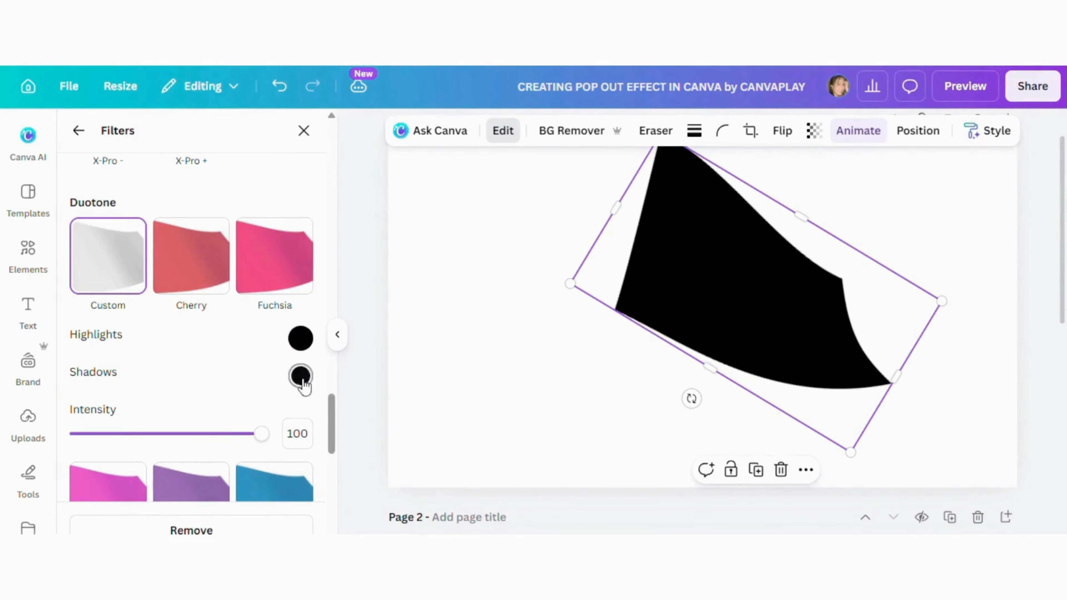
{"action": "left_click", "coordinate": [300, 376]}
{"action": "left_click_drag", "start_coordinate": [311, 263], "coordinate": [305, 279]}
{"action": "left_click", "coordinate": [212, 368]}
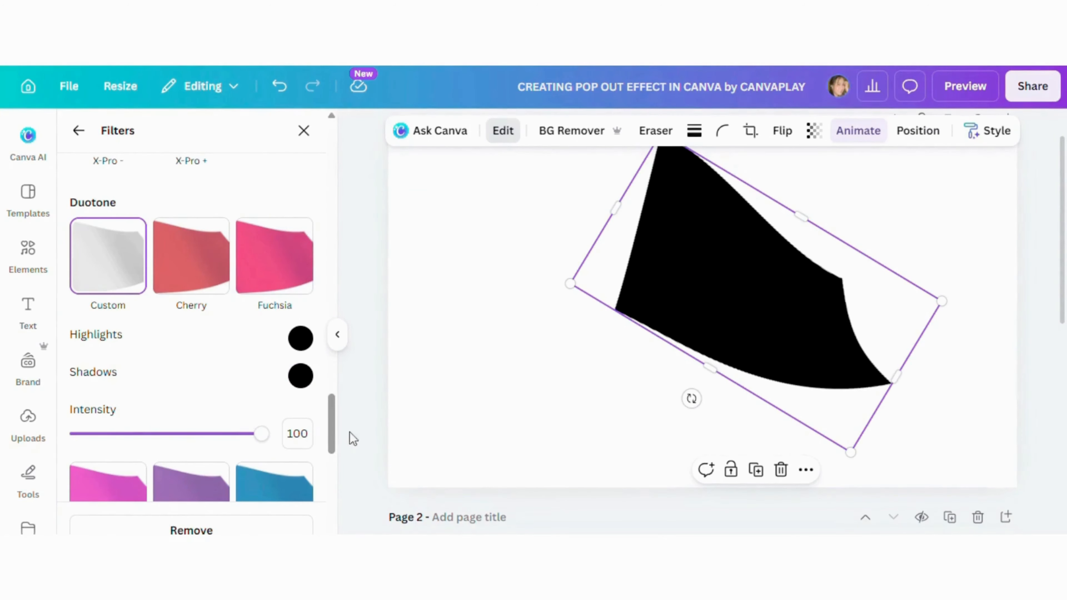
- Download page 1 as a PNG at size 3 with a transparent background
{"action": "left_click", "coordinate": [1025, 88]}
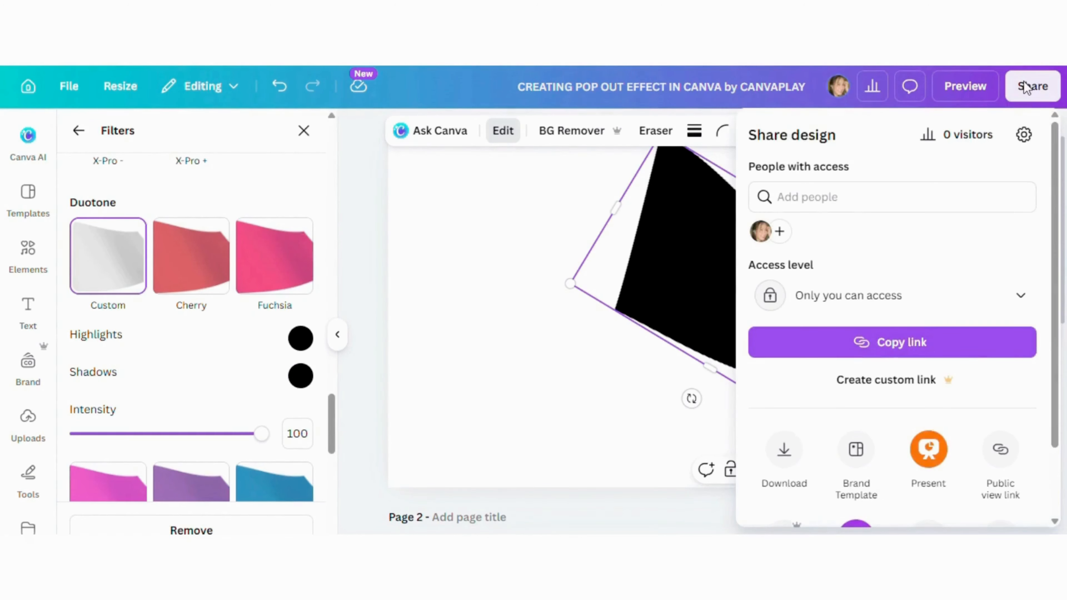
{"action": "left_click", "coordinate": [770, 461]}
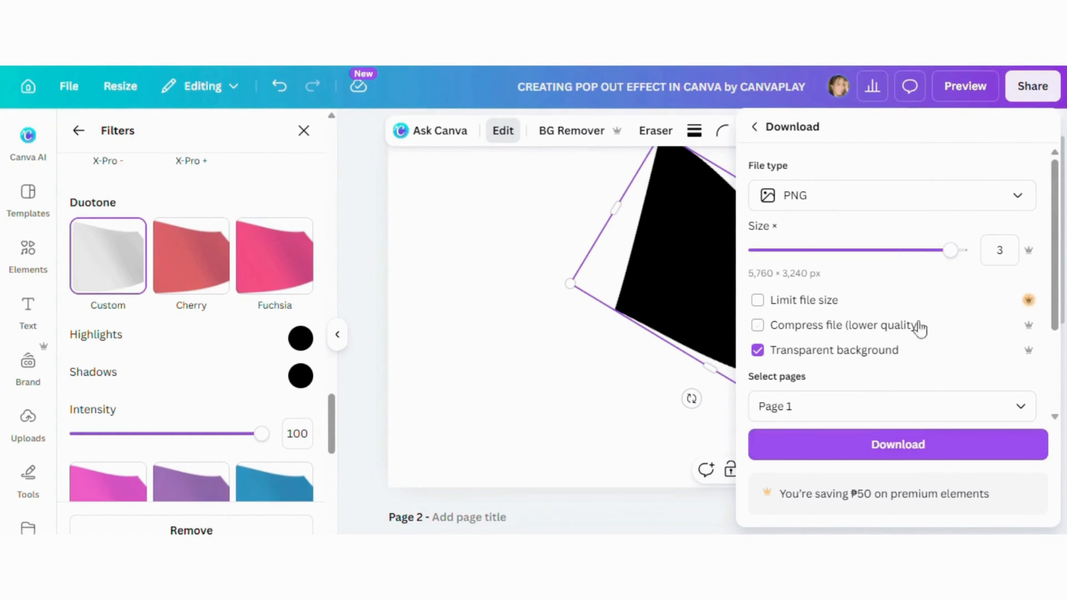
{"action": "left_click", "coordinate": [758, 351]}
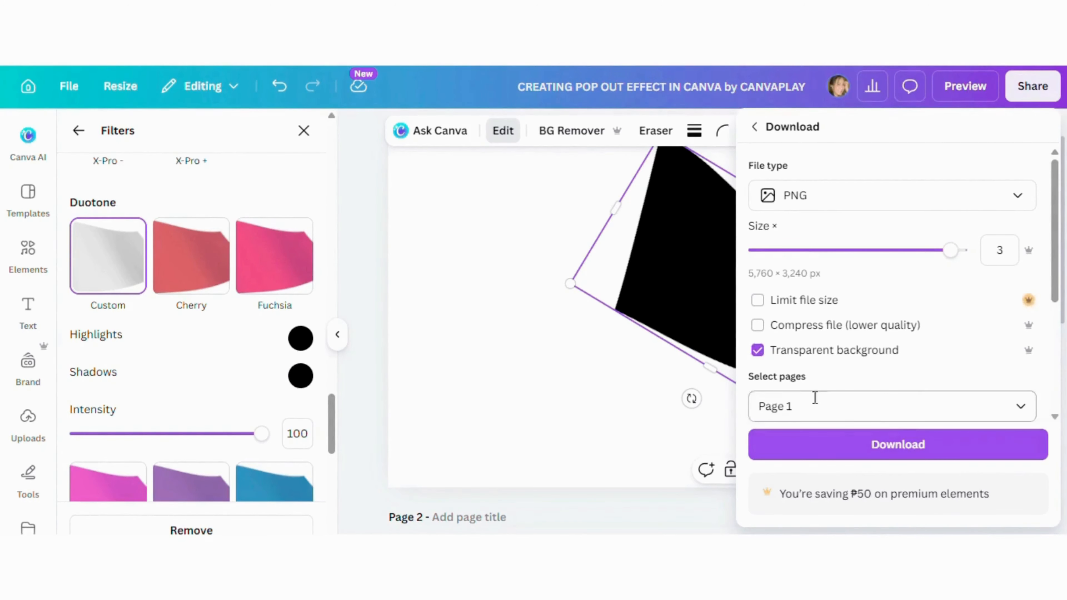
{"action": "left_click", "coordinate": [877, 445]}
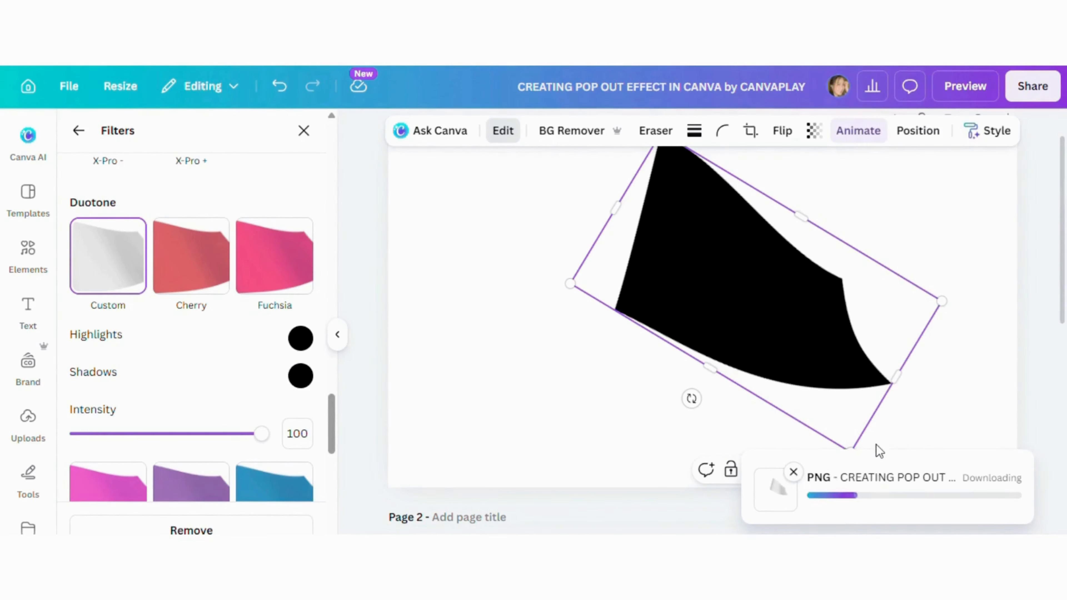
{"action": "left_click", "coordinate": [402, 332]}
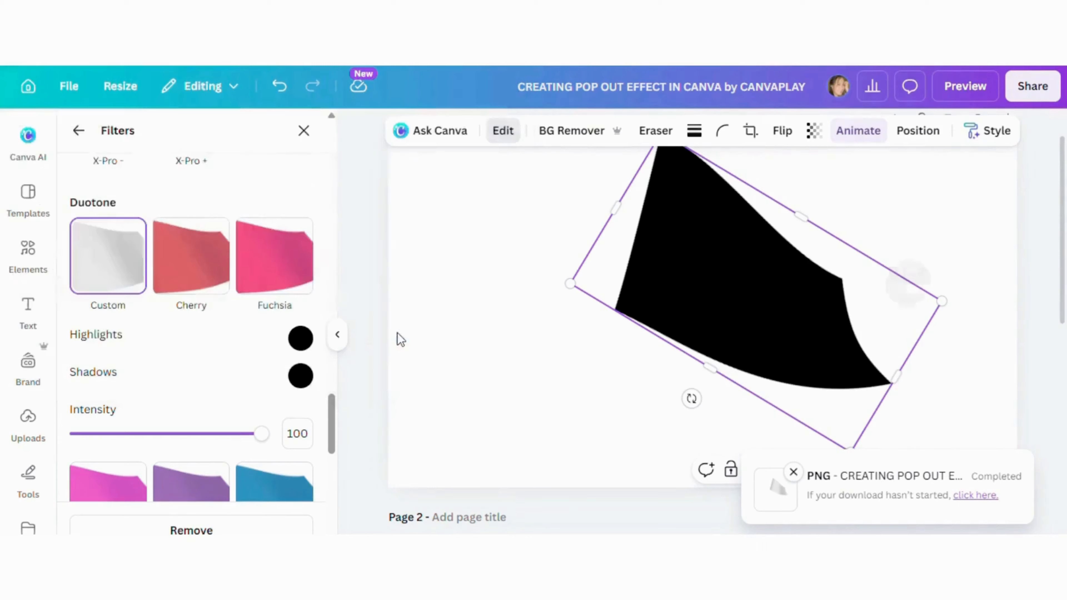
- Upload the downloaded black curved shape file "CREATING POP OUT EFFECT IN CANVA by CANVAPLAY" and place it on the blank page 2
{"action": "left_click", "coordinate": [591, 392]}
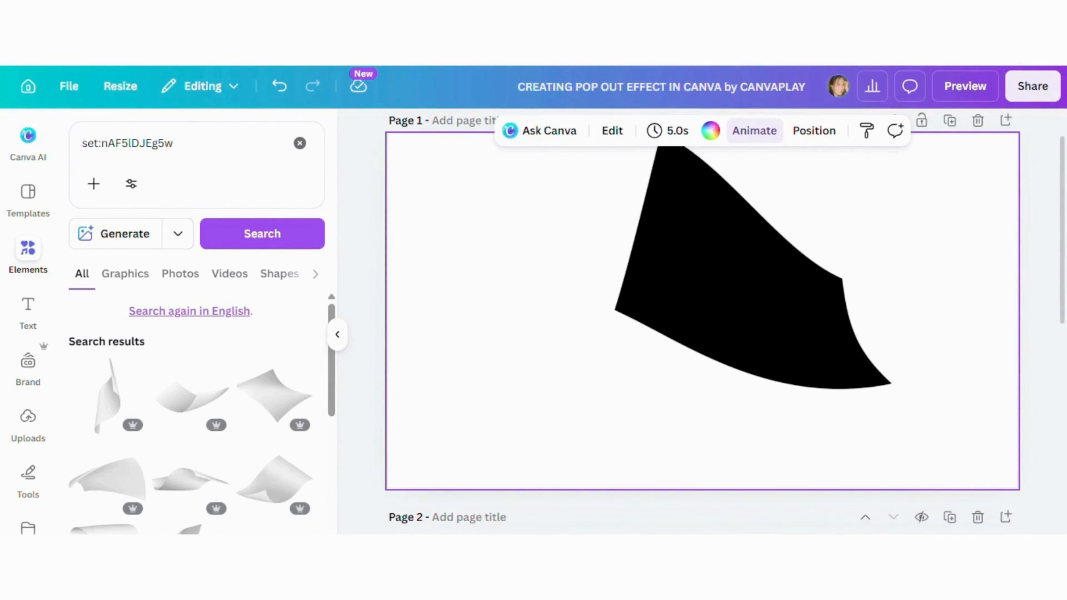
{"action": "left_click_drag", "start_coordinate": [732, 551], "coordinate": [726, 552]}
{"action": "scroll", "coordinate": [943, 167], "scroll_direction": "down", "scroll_amount": 4}
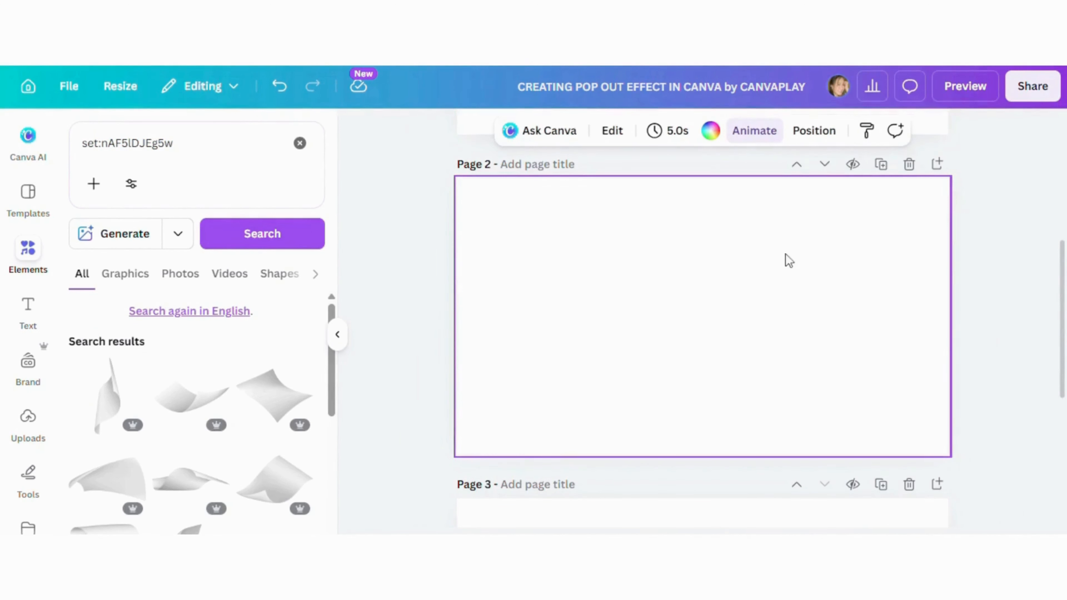
{"action": "left_click", "coordinate": [28, 419]}
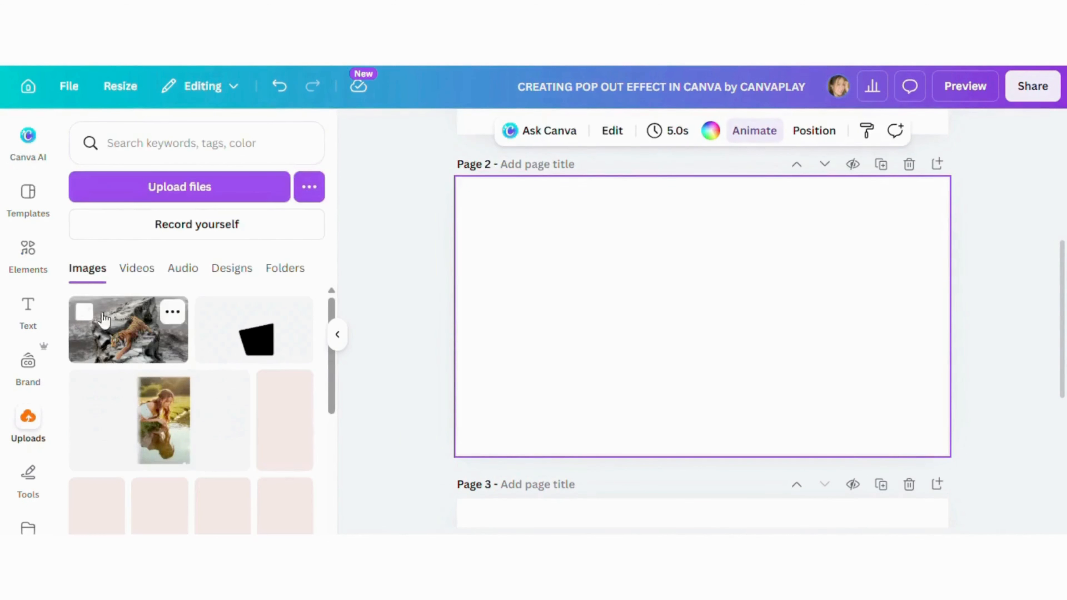
{"action": "left_click", "coordinate": [137, 187]}
{"action": "left_click", "coordinate": [183, 172]}
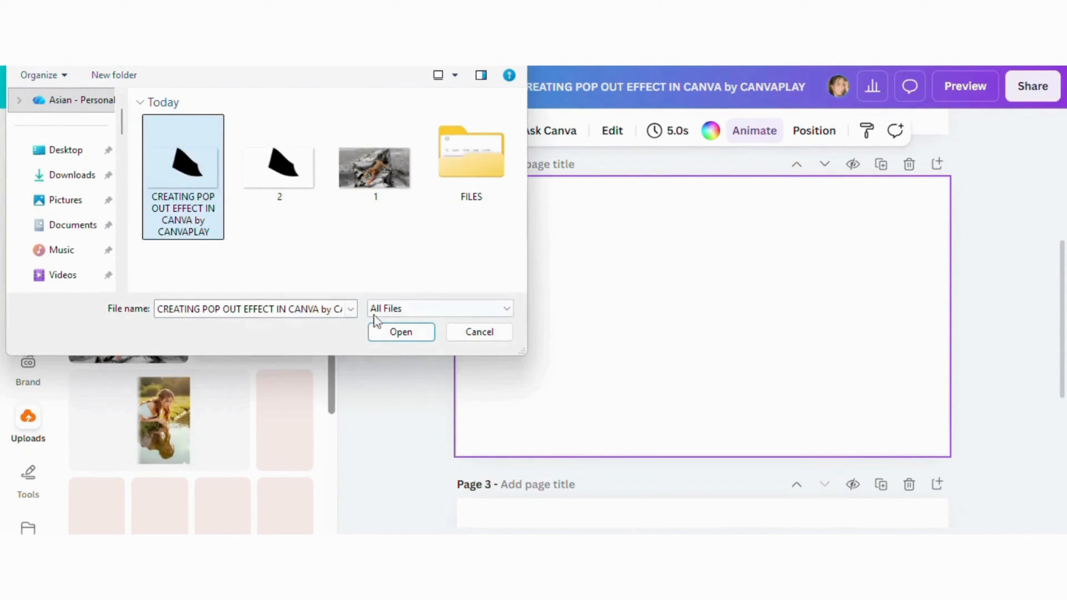
{"action": "left_click", "coordinate": [399, 332]}
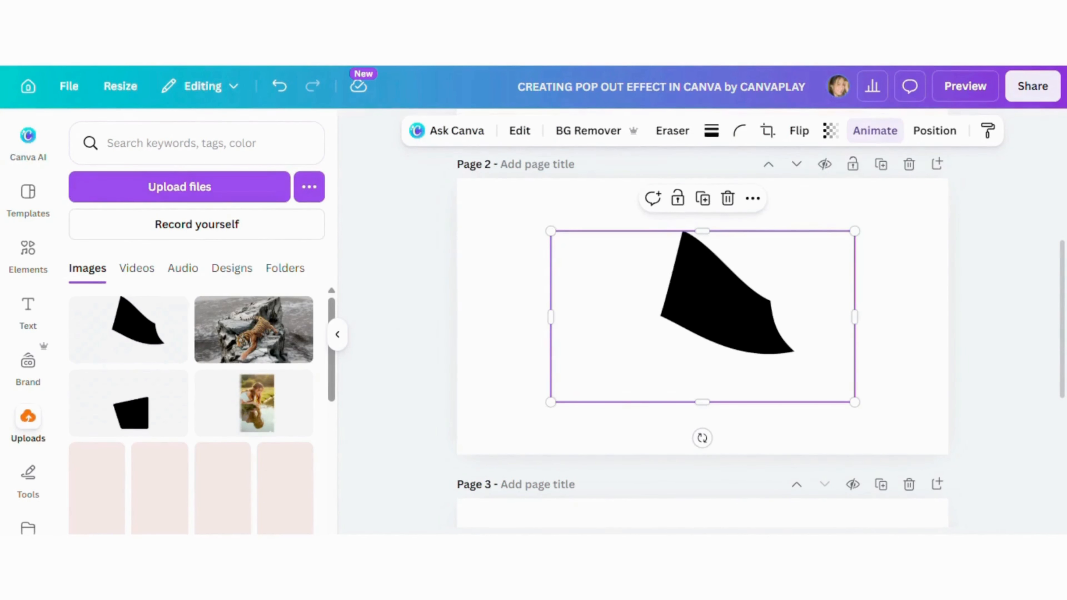
- Duplicate the black curved shape on page 2
{"action": "scroll", "coordinate": [703, 321], "scroll_direction": "up", "scroll_amount": 5}
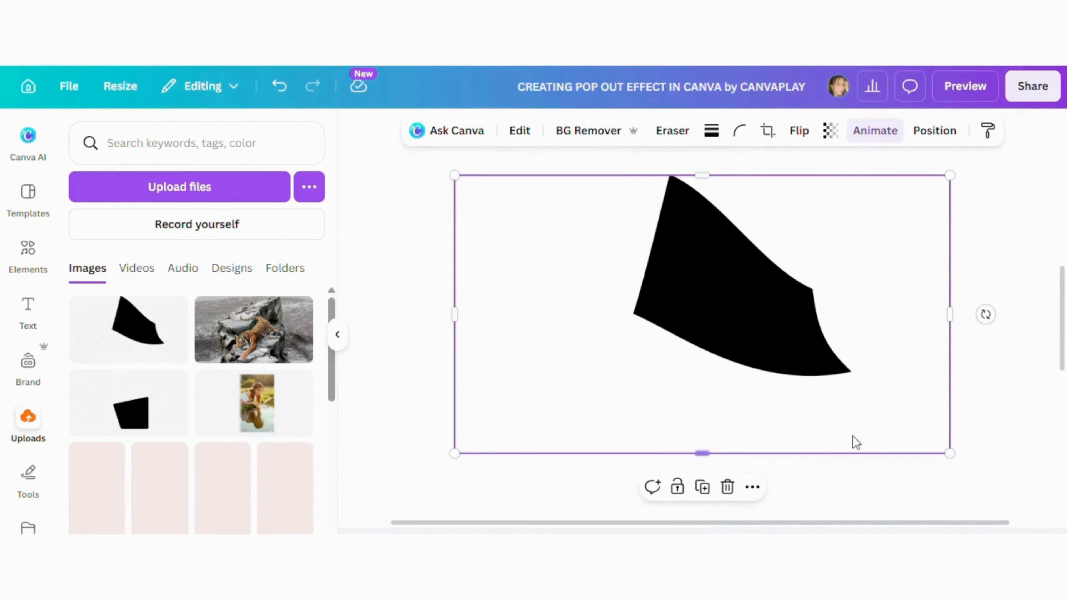
{"action": "left_click", "coordinate": [702, 487]}
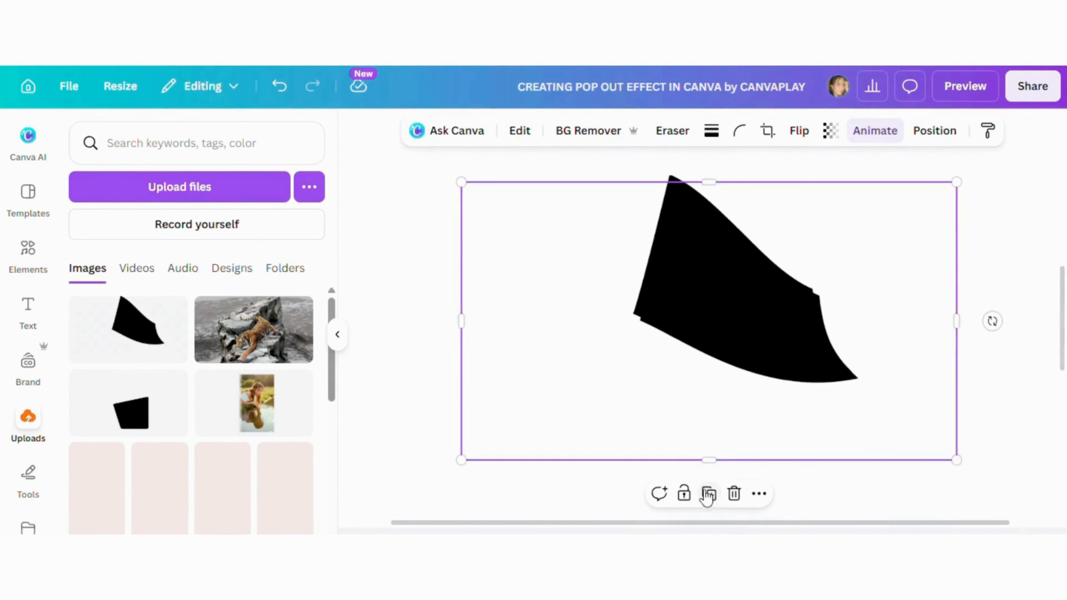
- Move one black curved shape off to the side and apply an Angled shadow to the other copy
{"action": "left_click_drag", "start_coordinate": [775, 344], "coordinate": [400, 286]}
{"action": "left_click", "coordinate": [600, 289]}
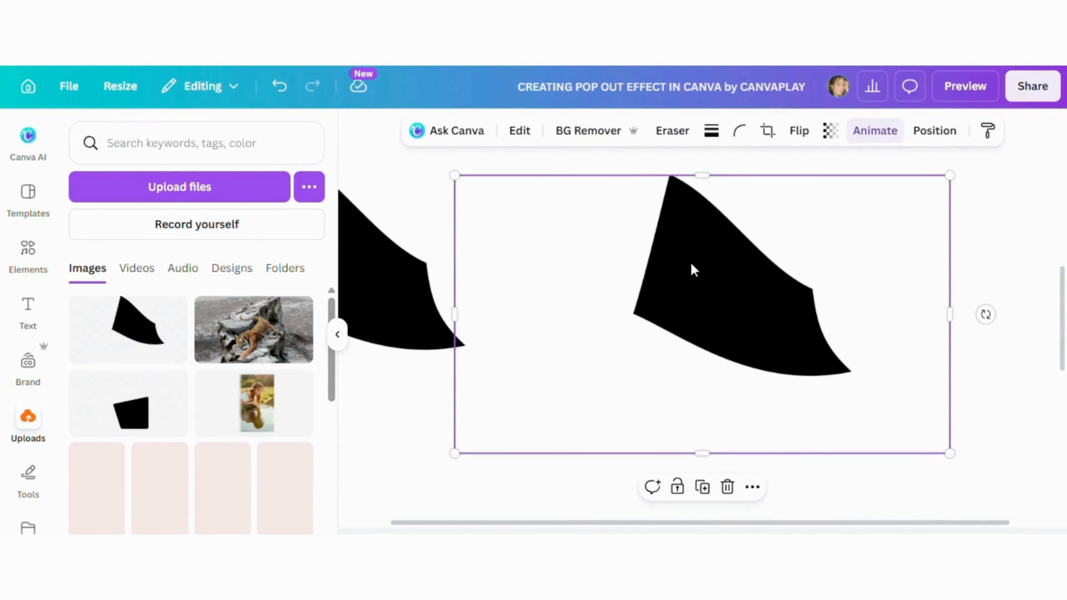
{"action": "left_click", "coordinate": [520, 131]}
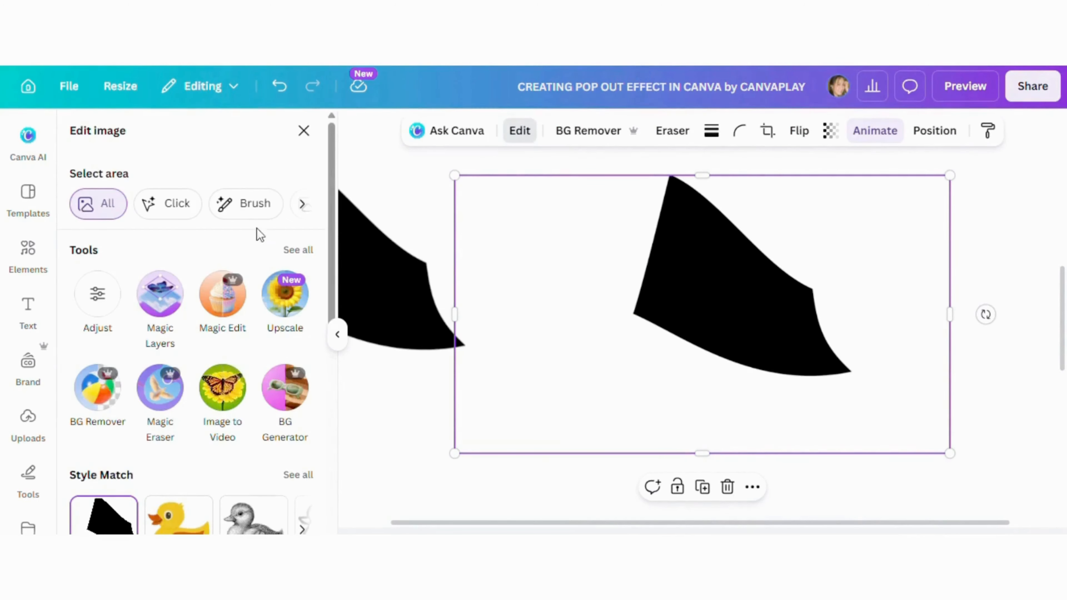
{"action": "scroll", "coordinate": [214, 285], "scroll_direction": "down", "scroll_amount": 10}
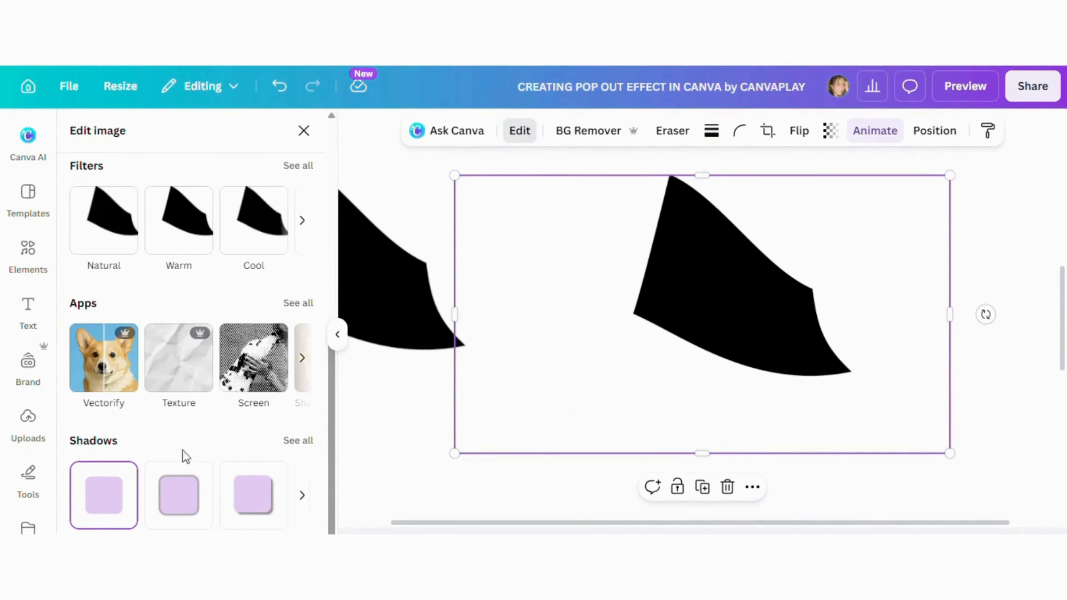
{"action": "left_click", "coordinate": [296, 442]}
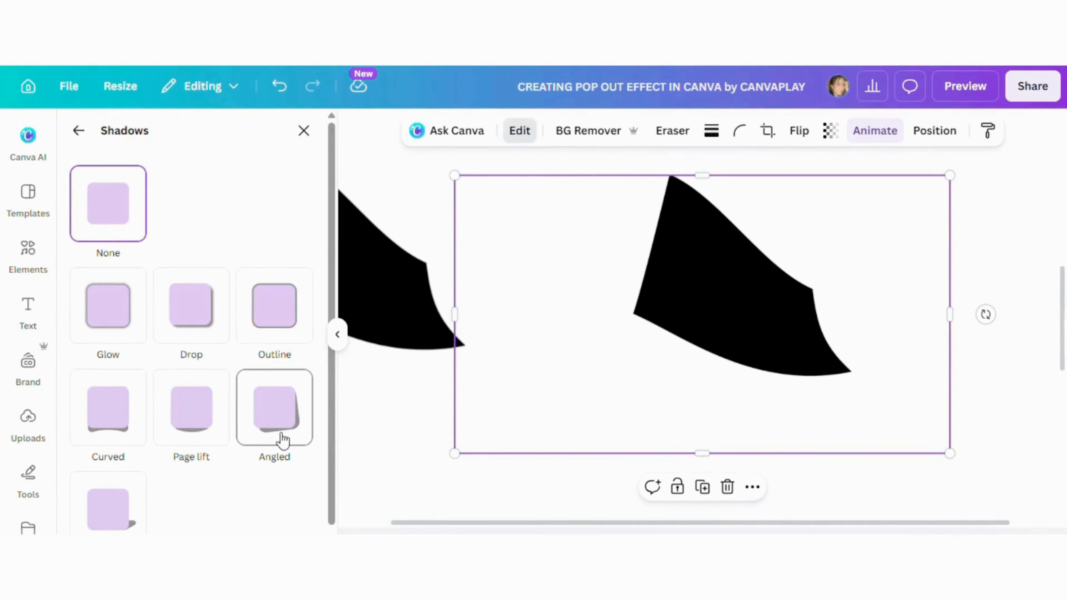
{"action": "left_click", "coordinate": [281, 440]}
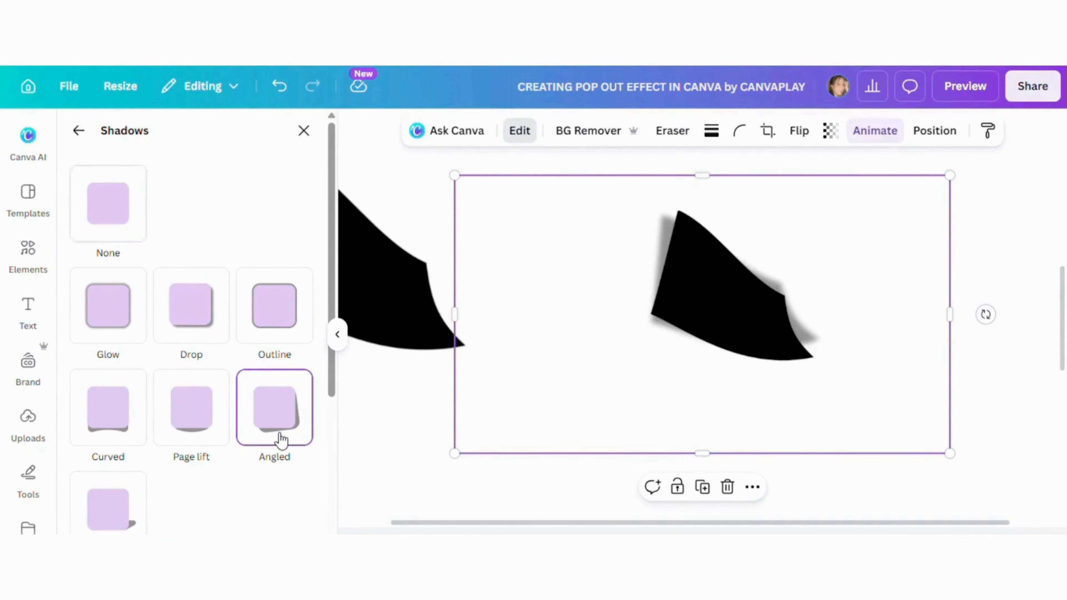
- Set the Angled shadow's blur amount to 15, rotation to -5 and intensity to 73
{"action": "scroll", "coordinate": [281, 439], "scroll_direction": "down", "scroll_amount": 5}
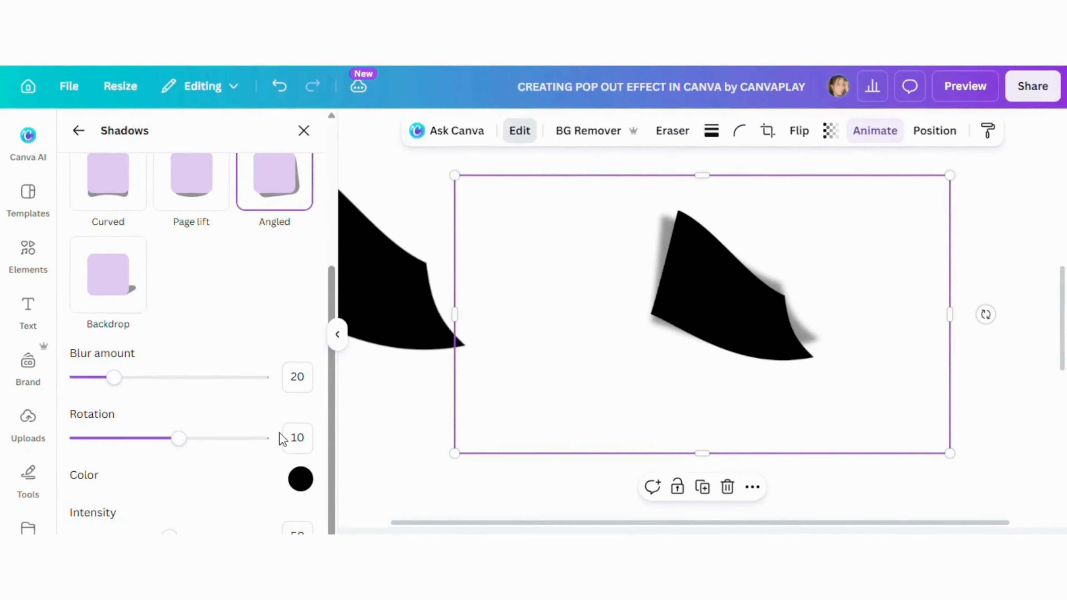
{"action": "left_click", "coordinate": [302, 370]}
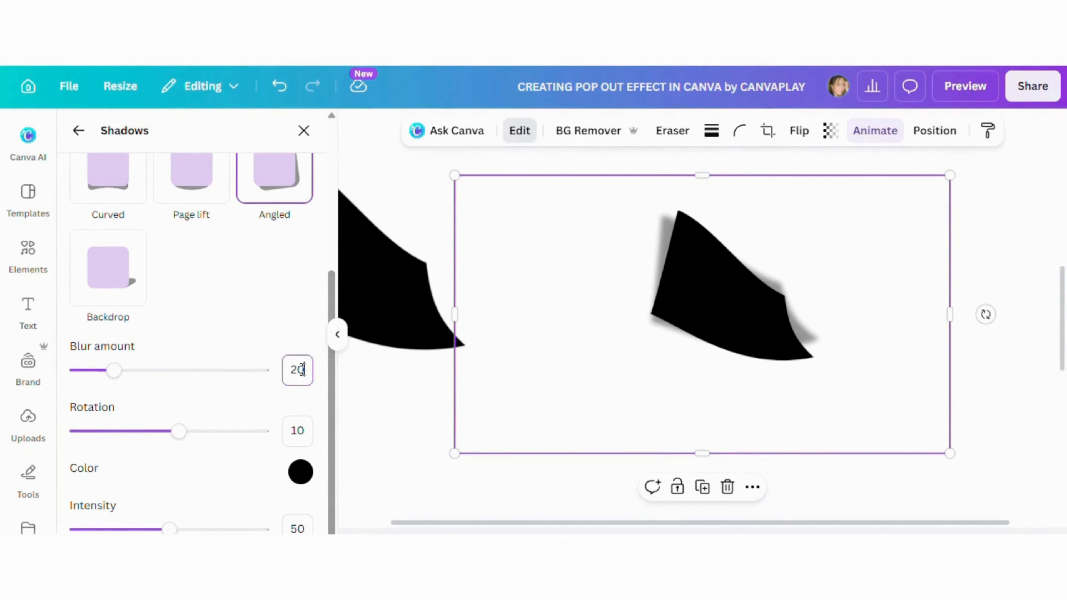
{"action": "left_click", "coordinate": [306, 433]}
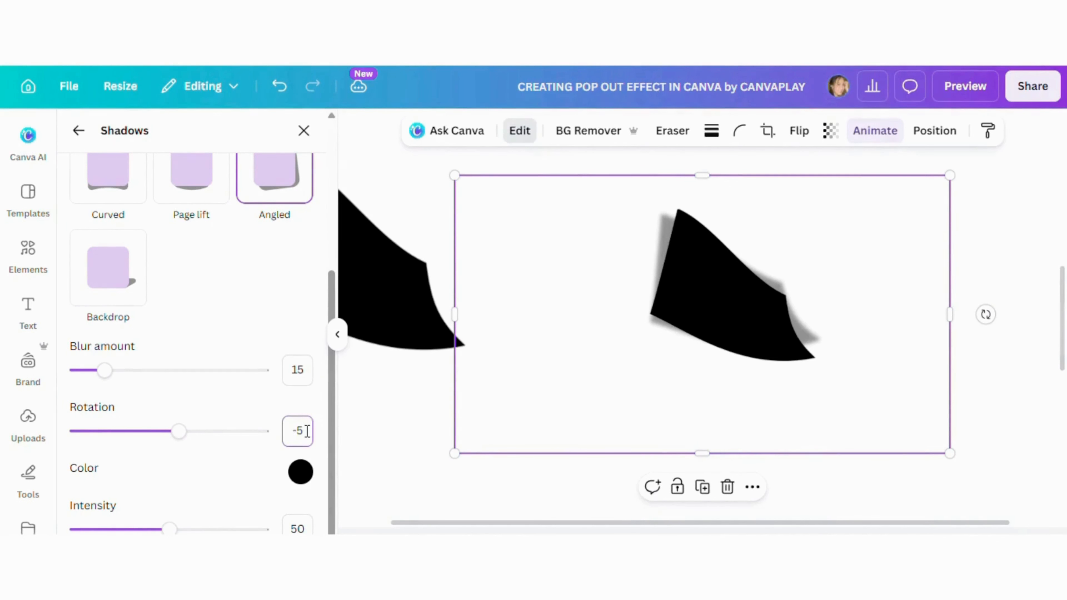
{"action": "key", "text": "Return"}
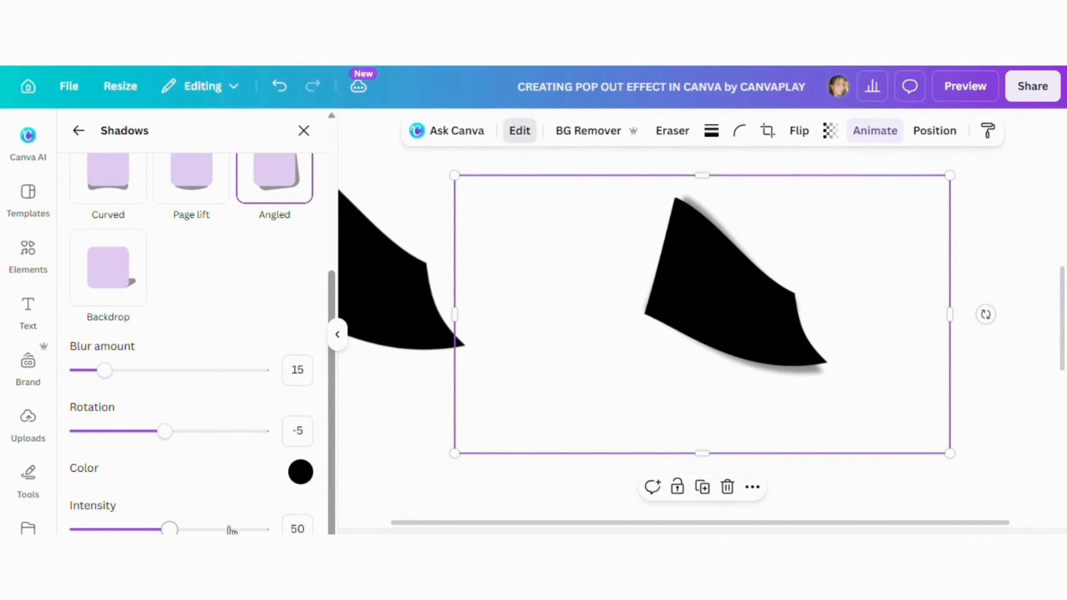
{"action": "left_click", "coordinate": [305, 525]}
{"action": "type", "text": "73"}
{"action": "key", "text": "Return"}
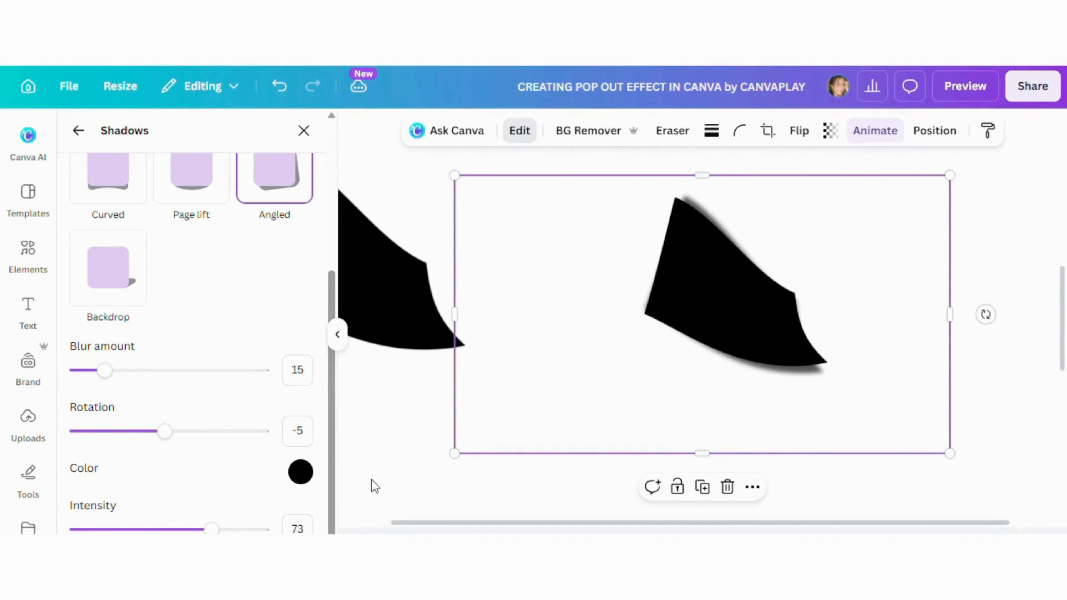
- Move the plain black shape to the lower left of the shadowed copy, clear of its main body
{"action": "left_click", "coordinate": [378, 481]}
{"action": "left_click", "coordinate": [390, 327]}
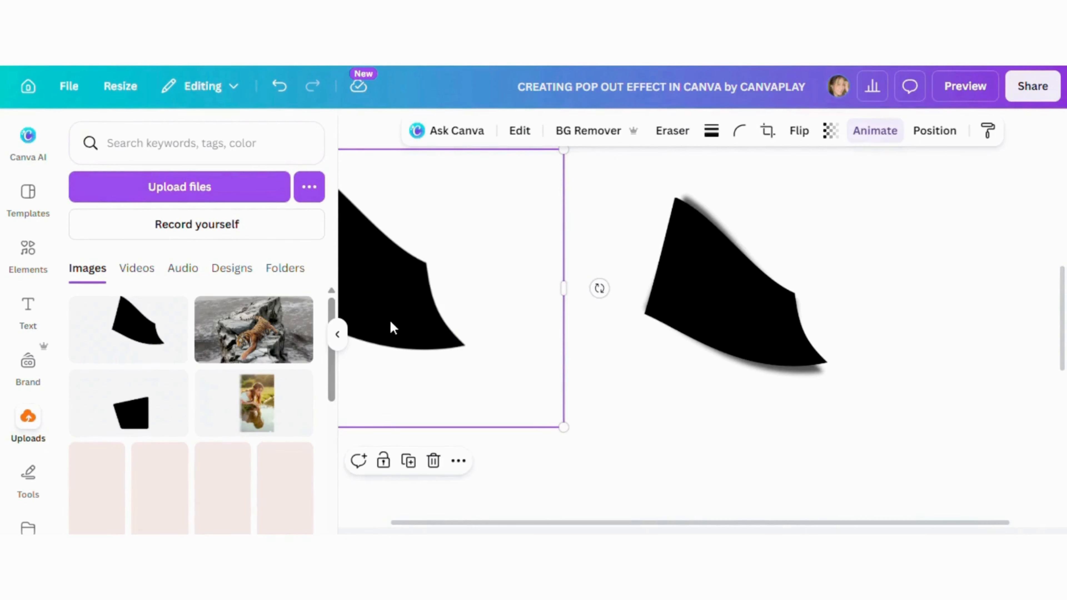
{"action": "left_click_drag", "start_coordinate": [394, 323], "coordinate": [764, 443]}
{"action": "left_click", "coordinate": [429, 219]}
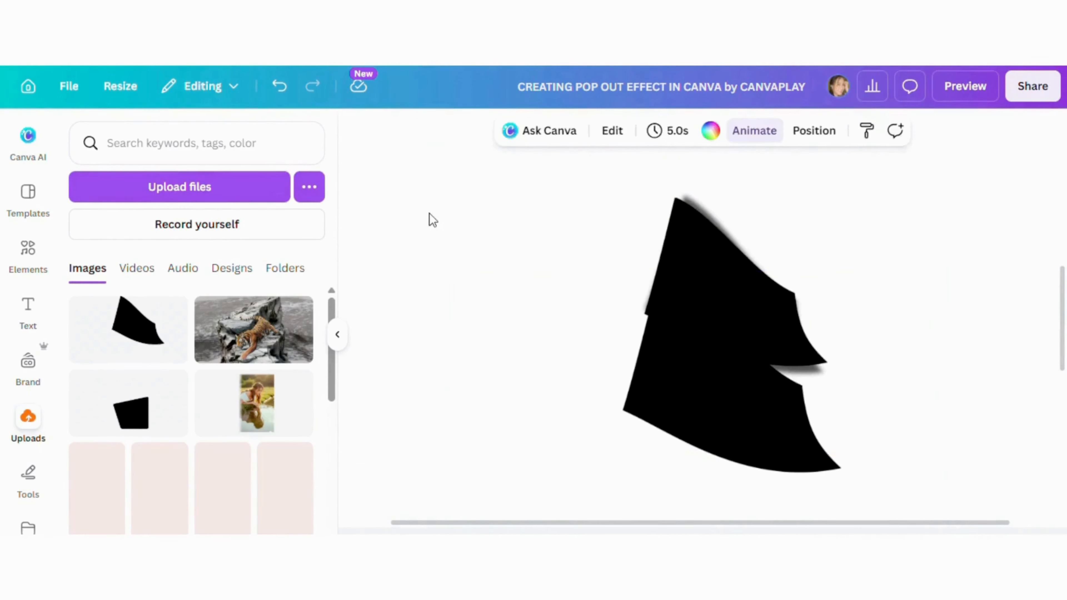
{"action": "left_click", "coordinate": [755, 416]}
{"action": "left_click_drag", "start_coordinate": [744, 414], "coordinate": [601, 415]}
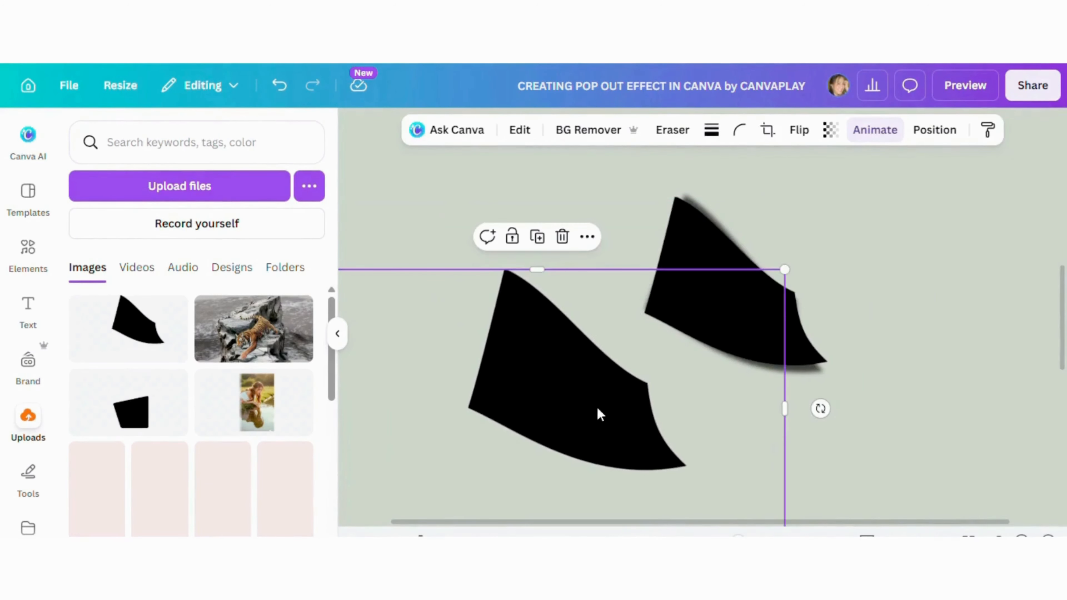
- Apply the Outline shadow effect to the plain black curved shape
{"action": "left_click", "coordinate": [521, 130]}
{"action": "scroll", "coordinate": [206, 265], "scroll_direction": "down", "scroll_amount": 5}
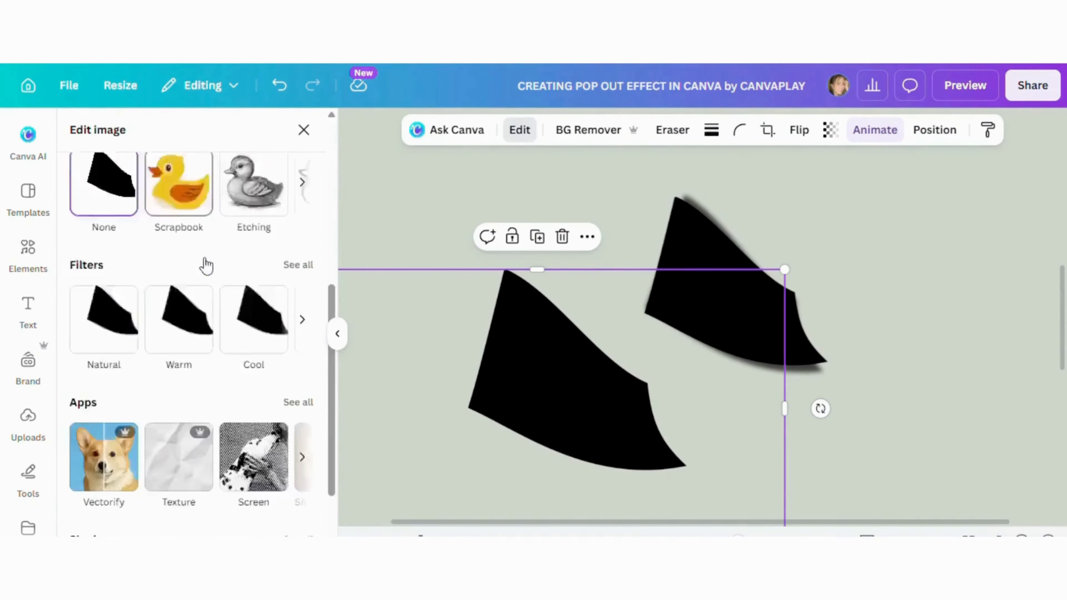
{"action": "scroll", "coordinate": [206, 265], "scroll_direction": "down", "scroll_amount": 2}
{"action": "left_click", "coordinate": [294, 441]}
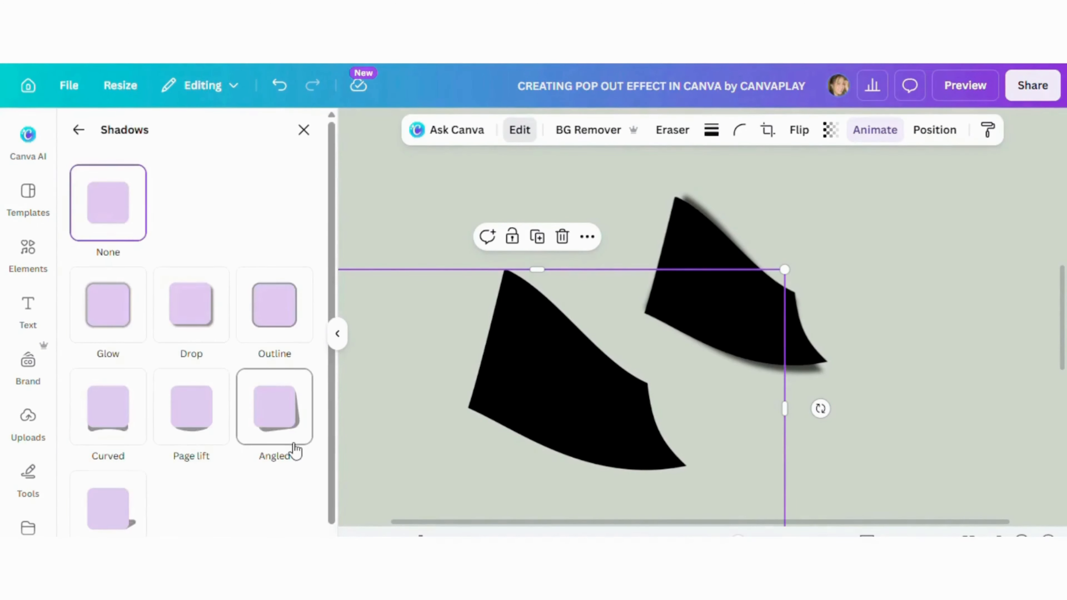
{"action": "left_click", "coordinate": [276, 306]}
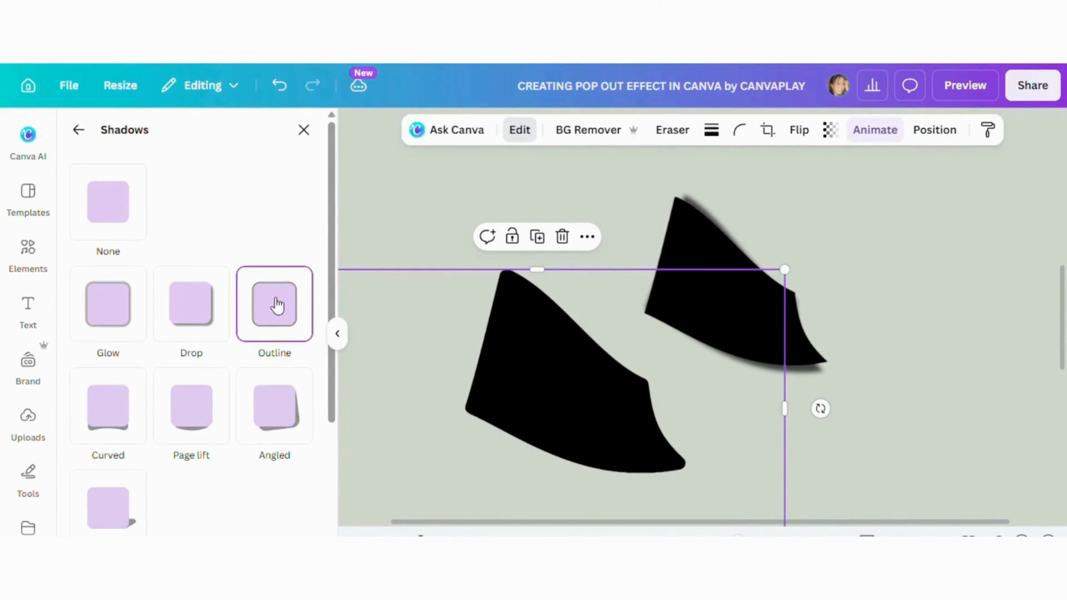
- Set the outline's size to 15, its color to white #FFFFFF and its intensity to 100
{"action": "scroll", "coordinate": [278, 305], "scroll_direction": "down", "scroll_amount": 3}
{"action": "left_click", "coordinate": [299, 432]}
{"action": "type", "text": "15"}
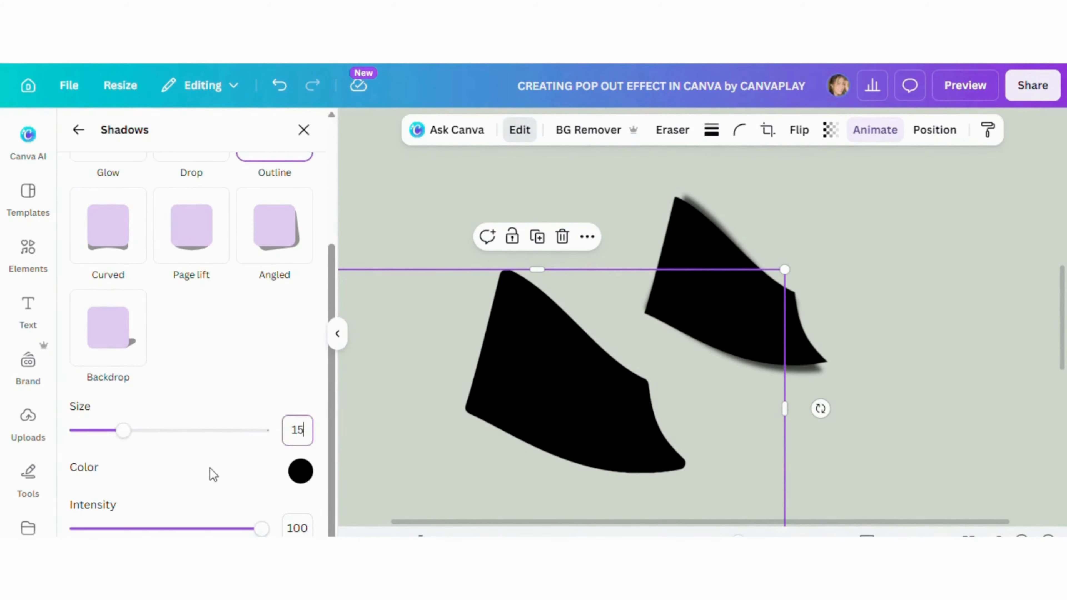
{"action": "left_click", "coordinate": [300, 472]}
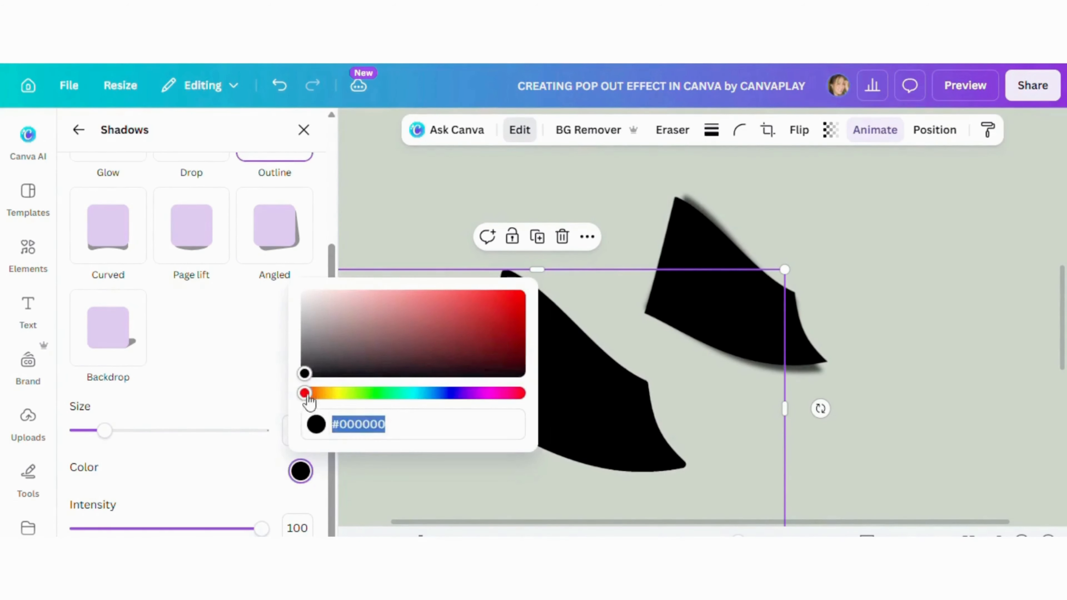
{"action": "left_click_drag", "start_coordinate": [304, 374], "coordinate": [293, 289]}
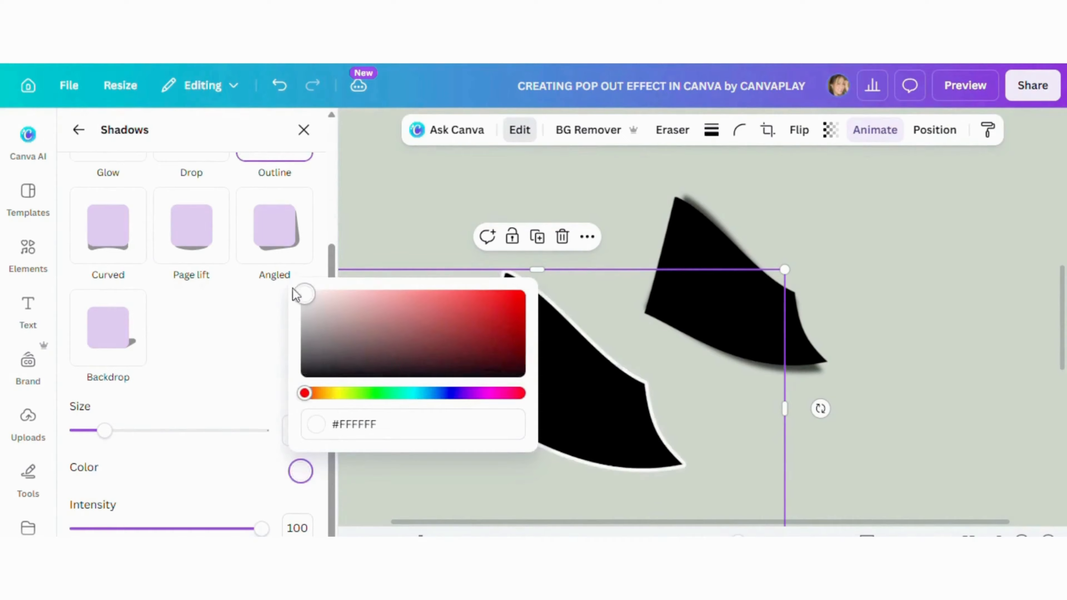
{"action": "left_click", "coordinate": [191, 493]}
{"action": "left_click_drag", "start_coordinate": [262, 529], "coordinate": [293, 529]}
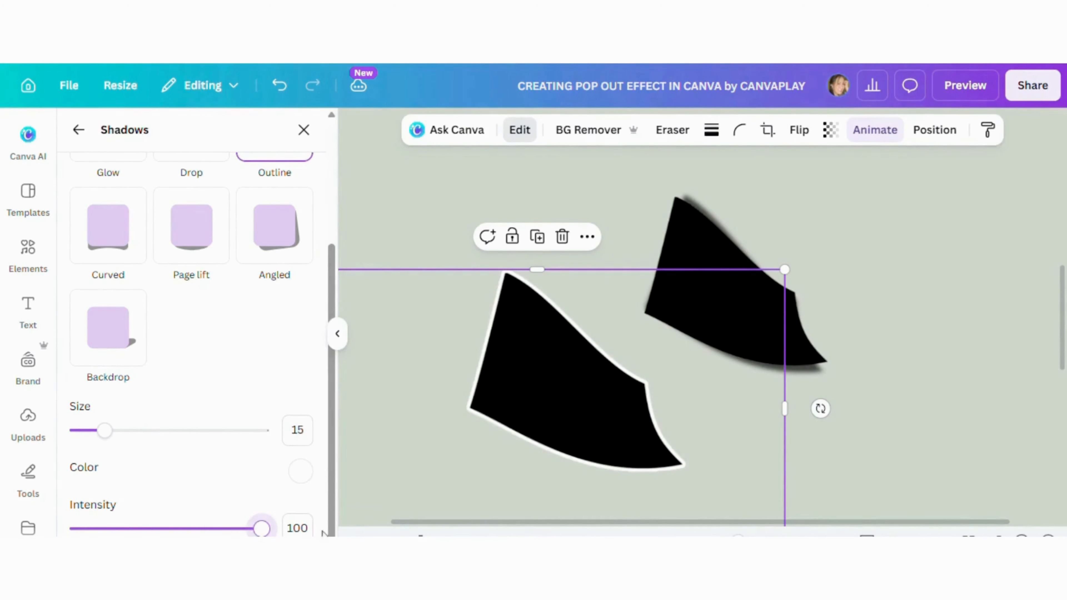
- Place the white-outlined shape over the shadowed copy and scale it down until both match, leaving the shadow showing around the edge
{"action": "scroll", "coordinate": [571, 457], "scroll_direction": "down", "scroll_amount": 1}
{"action": "scroll", "coordinate": [576, 444], "scroll_direction": "up", "scroll_amount": 2}
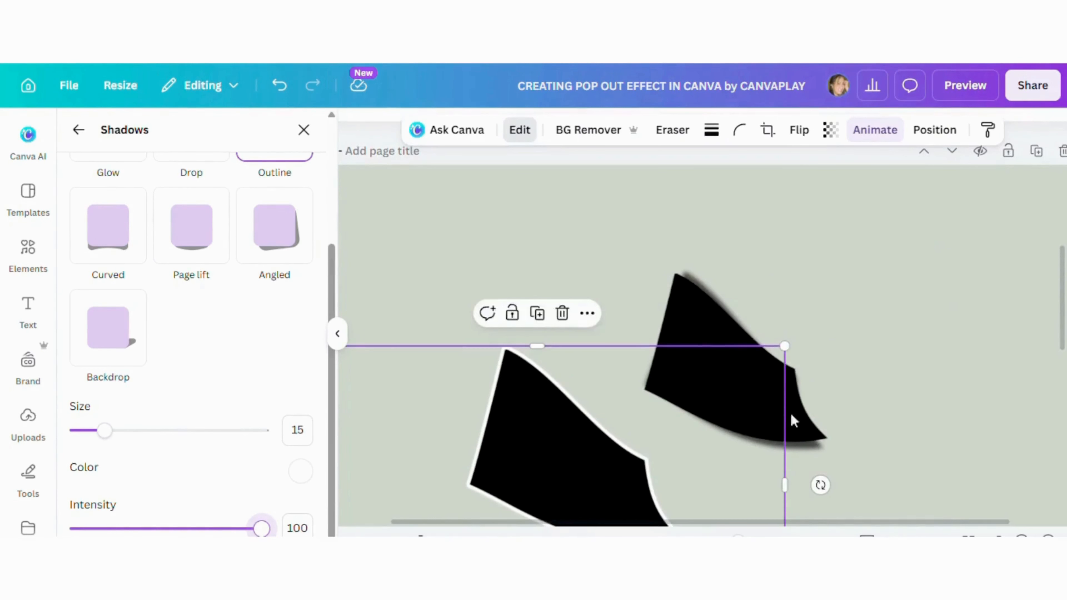
{"action": "left_click", "coordinate": [792, 416]}
{"action": "left_click", "coordinate": [338, 333]}
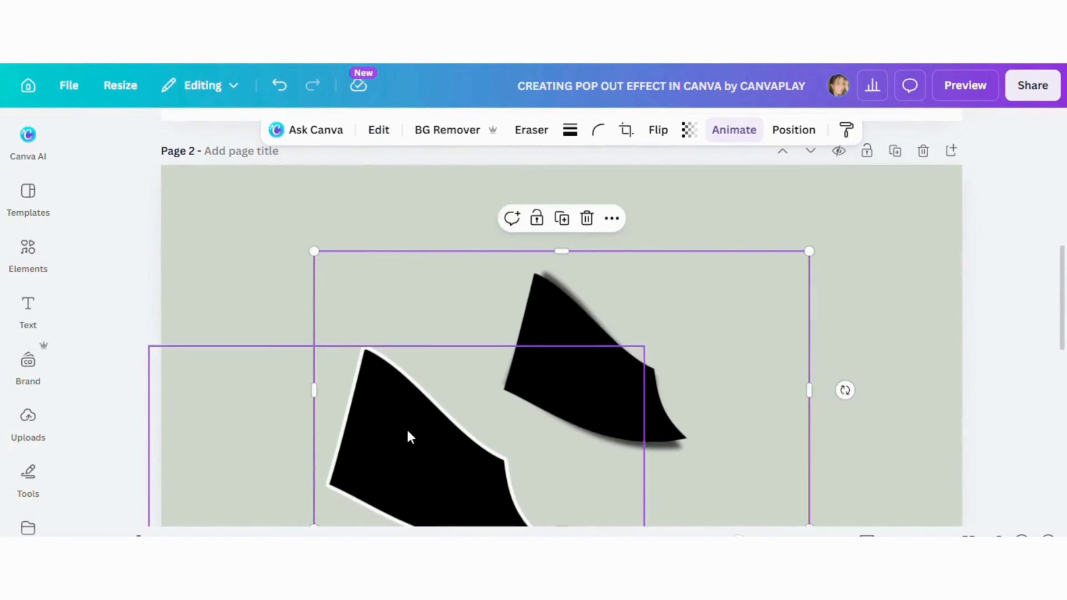
{"action": "left_click", "coordinate": [347, 461]}
{"action": "left_click_drag", "start_coordinate": [347, 460], "coordinate": [578, 357]}
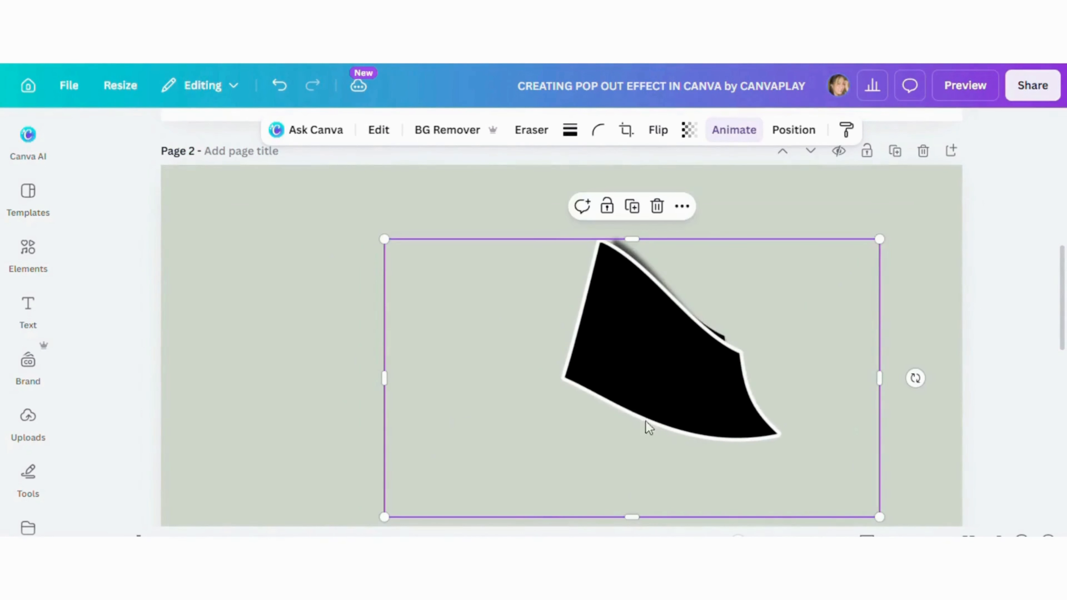
{"action": "left_click_drag", "start_coordinate": [888, 522], "coordinate": [827, 474]}
{"action": "left_click_drag", "start_coordinate": [634, 364], "coordinate": [662, 372]}
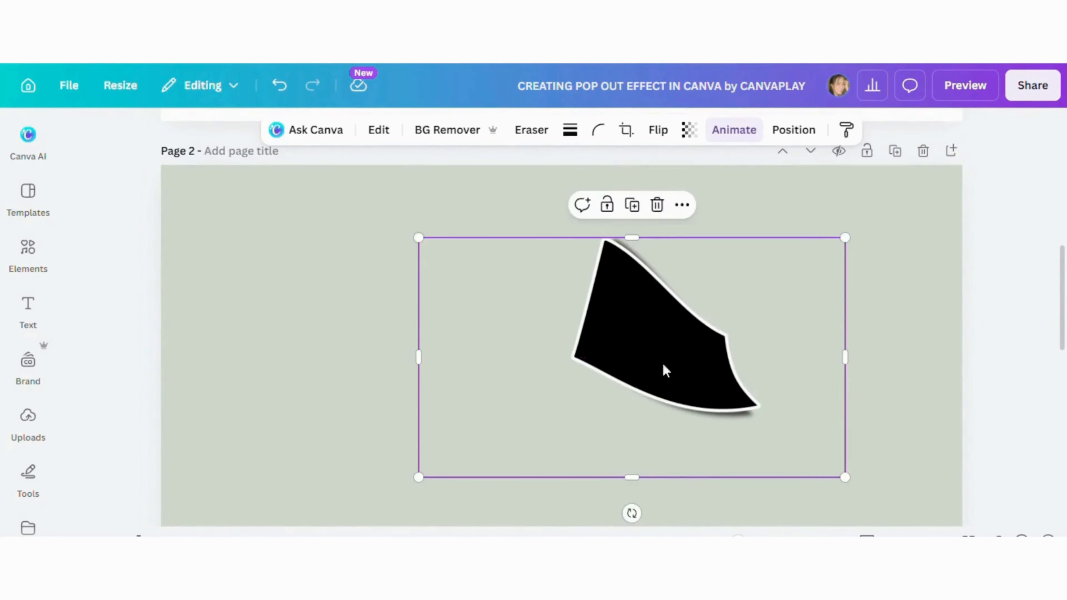
{"action": "left_click", "coordinate": [904, 355]}
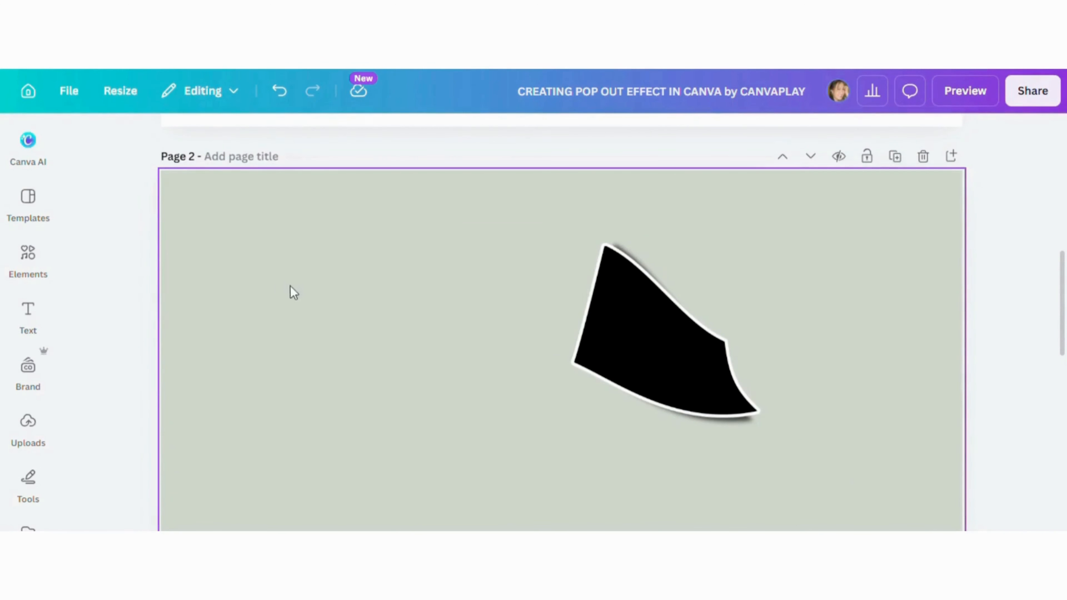
- Group the outlined and shadowed shapes, then enlarge the group and position it around the middle of the page
{"action": "left_click_drag", "start_coordinate": [384, 337], "coordinate": [779, 398]}
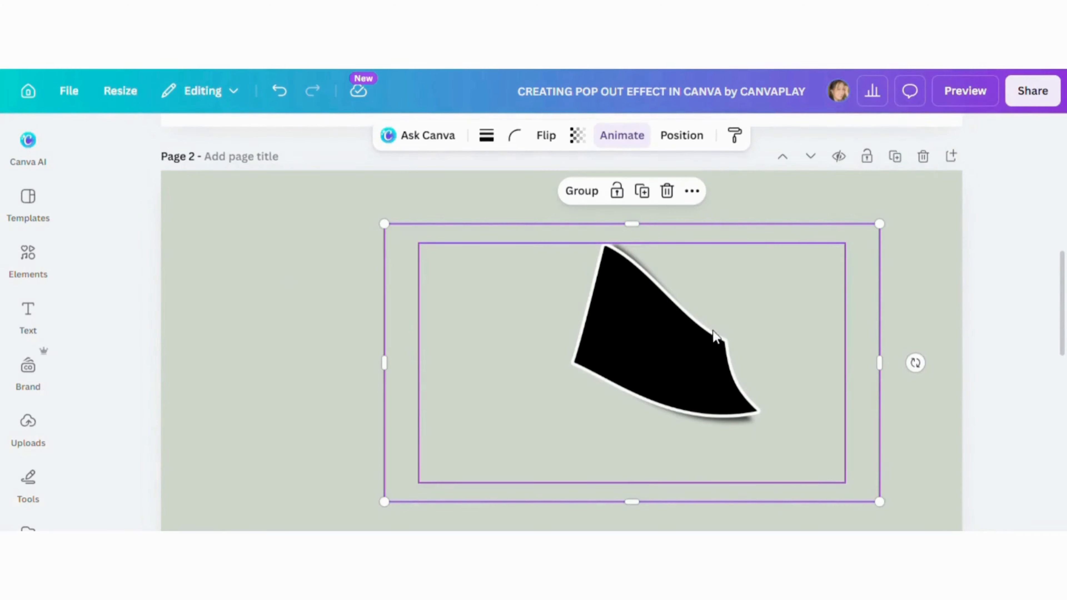
{"action": "left_click", "coordinate": [582, 191]}
{"action": "left_click_drag", "start_coordinate": [697, 374], "coordinate": [605, 325]}
{"action": "left_click_drag", "start_coordinate": [785, 432], "coordinate": [1023, 565]}
{"action": "left_click_drag", "start_coordinate": [859, 386], "coordinate": [773, 397]}
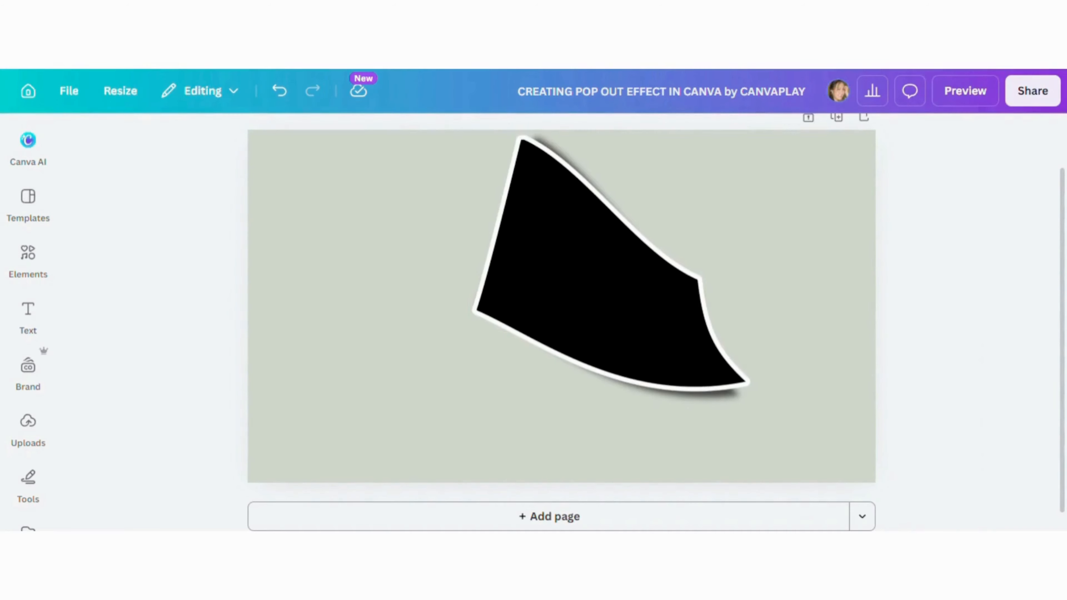
- Find the Shape Cutout app for the full-page curved shape image and export the image into it as a PNG at size 1
{"action": "left_click", "coordinate": [529, 236]}
{"action": "left_click", "coordinate": [380, 137]}
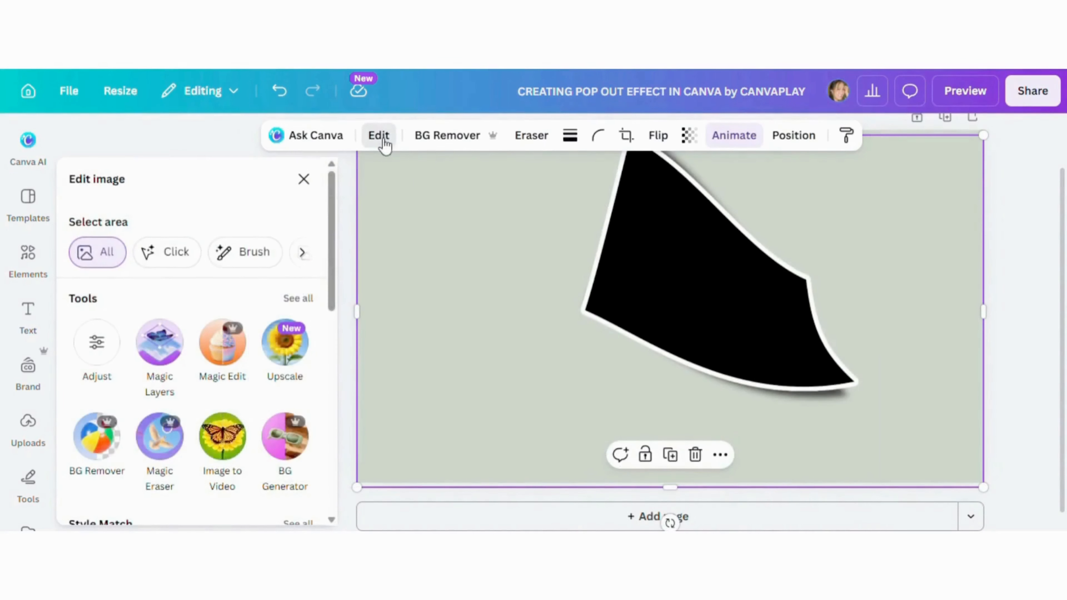
{"action": "scroll", "coordinate": [238, 219], "scroll_direction": "down", "scroll_amount": 8}
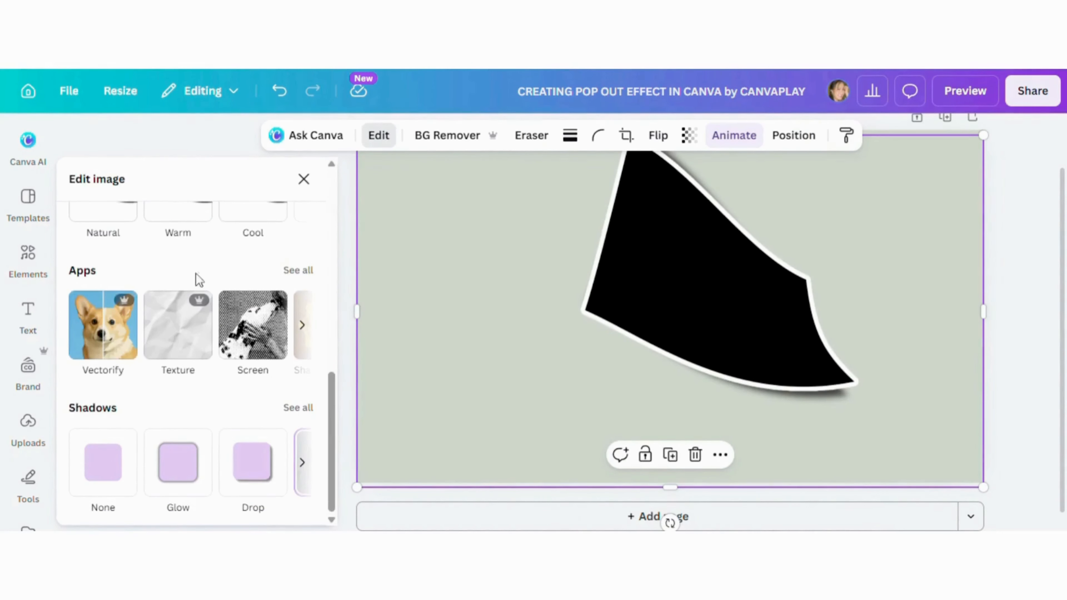
{"action": "left_click", "coordinate": [296, 271]}
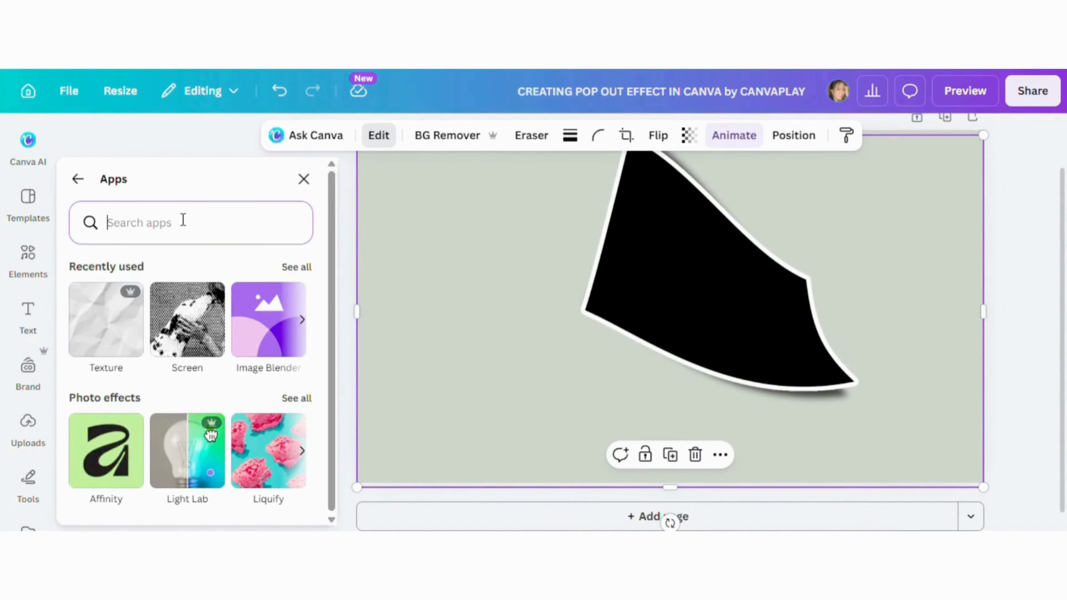
{"action": "type", "text": "Sha"}
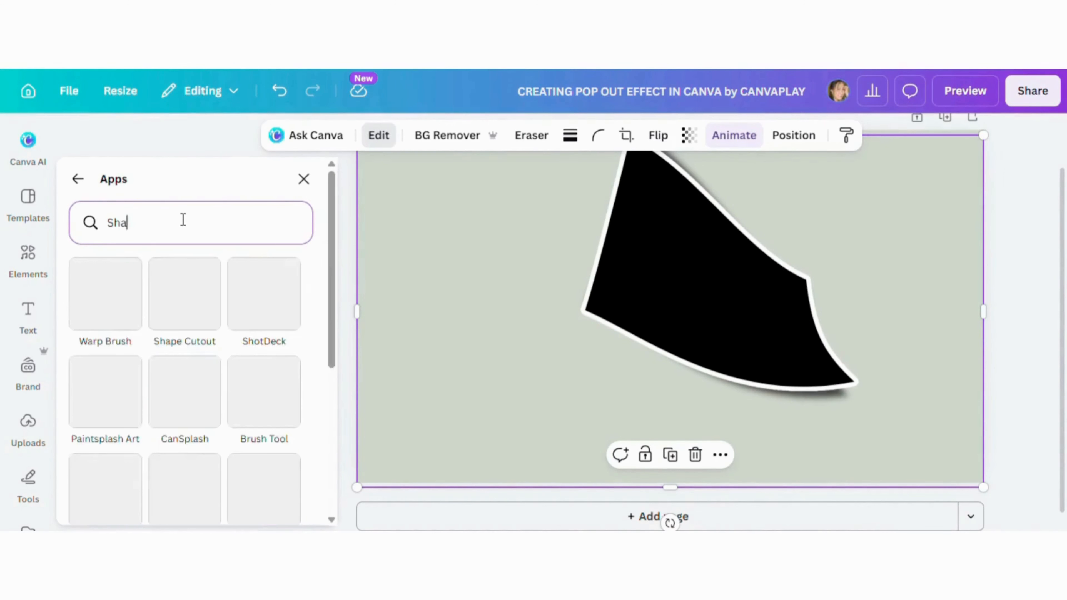
{"action": "type", "text": "pe cutout"}
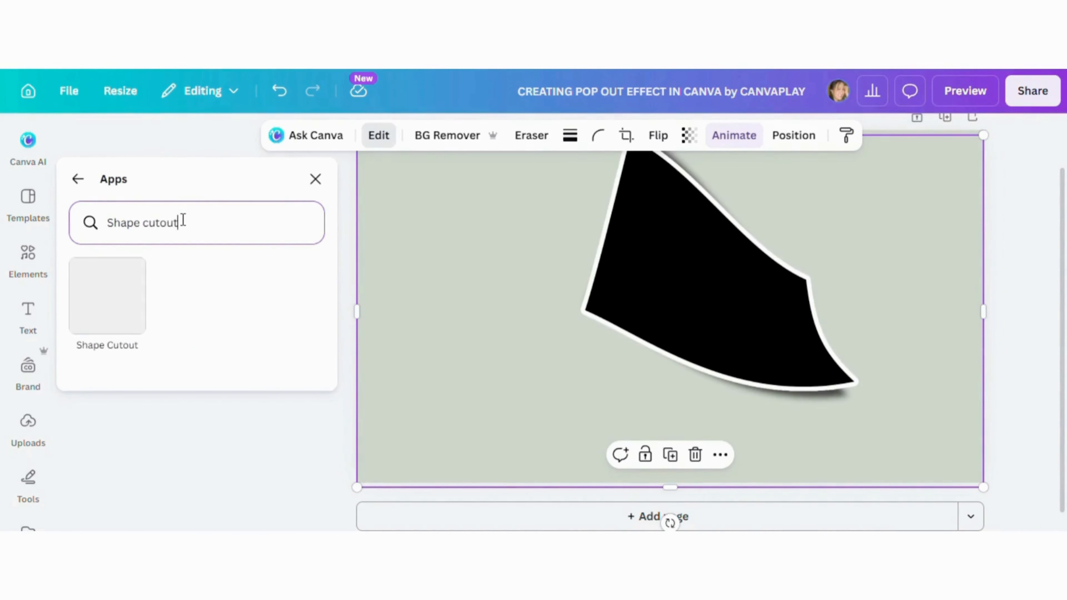
{"action": "left_click", "coordinate": [127, 308]}
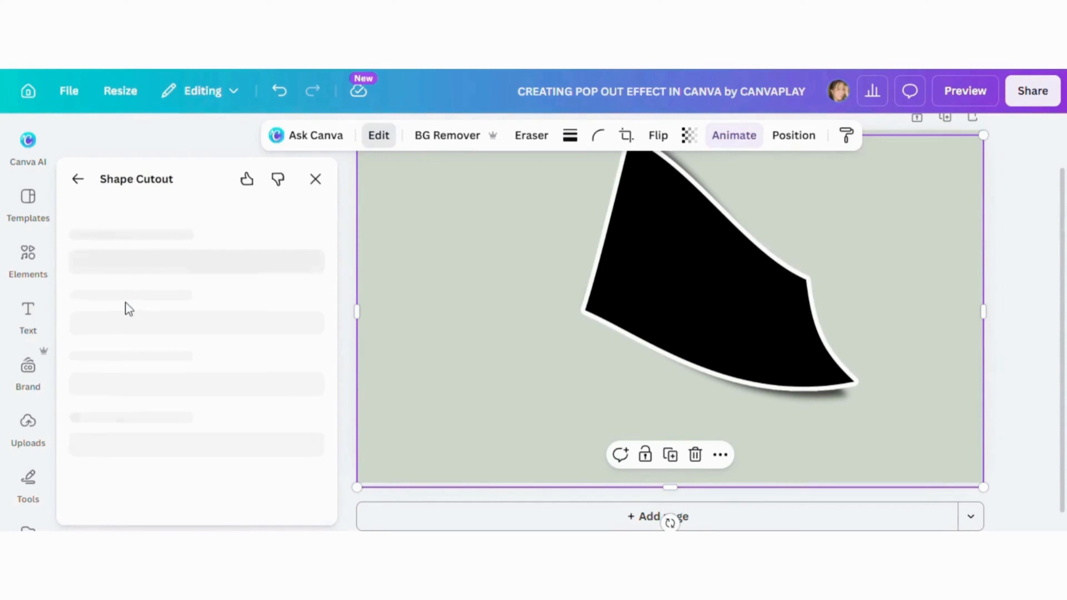
{"action": "left_click", "coordinate": [177, 288]}
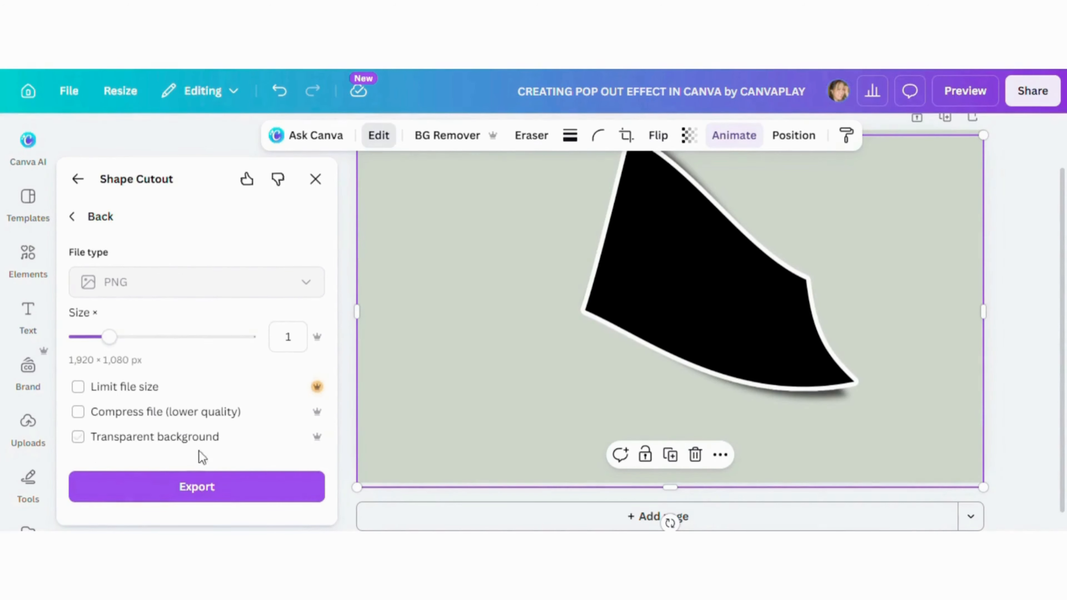
{"action": "left_click", "coordinate": [206, 494]}
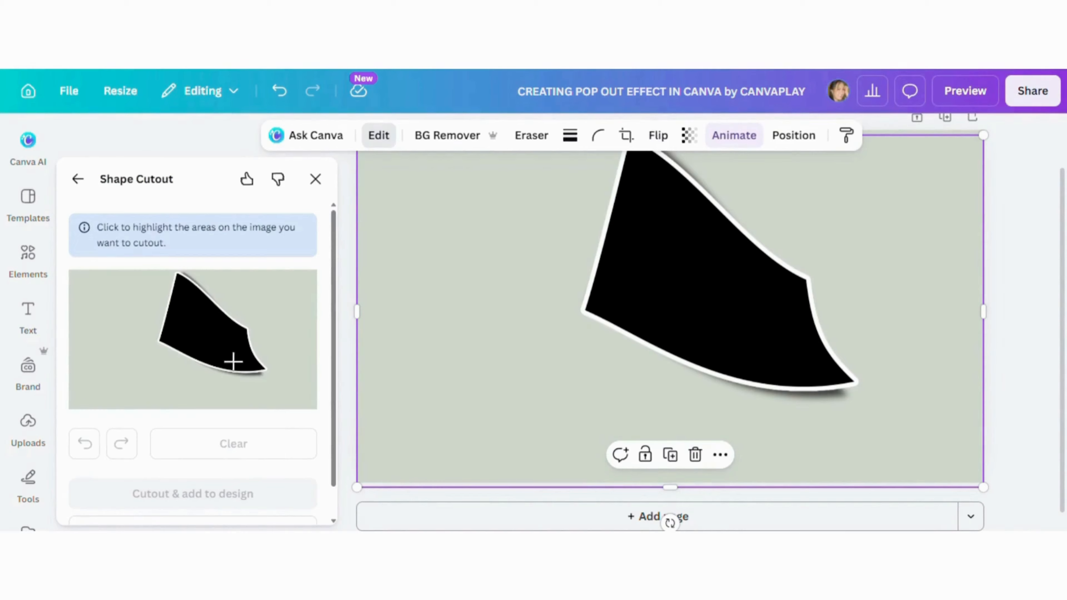
- Cut out the black curved shape's area, add the cutout to the design and align it to fill the page
{"action": "left_click", "coordinate": [200, 330]}
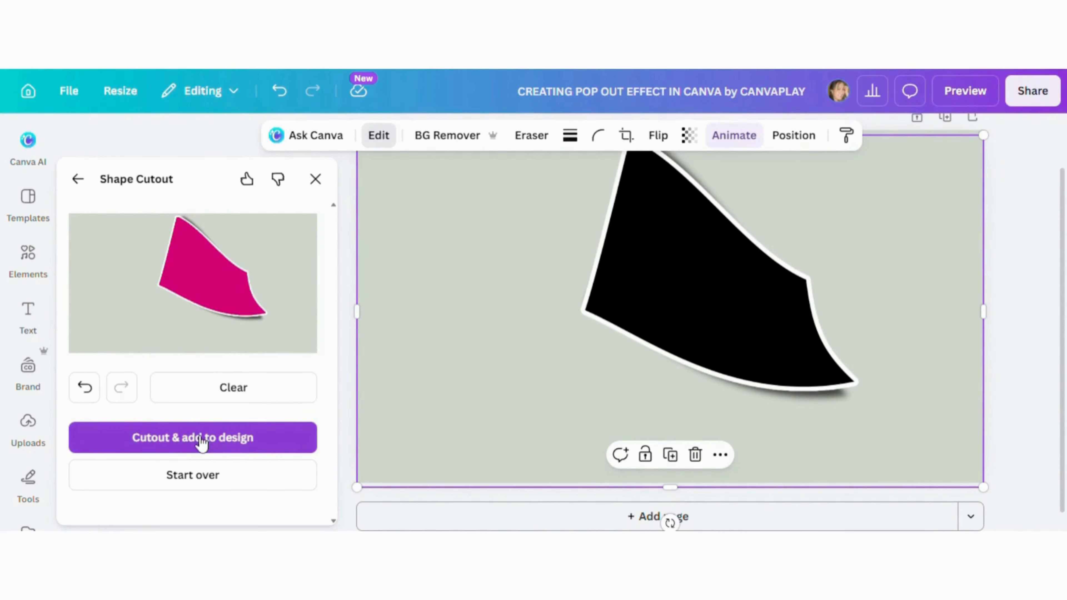
{"action": "left_click", "coordinate": [202, 439]}
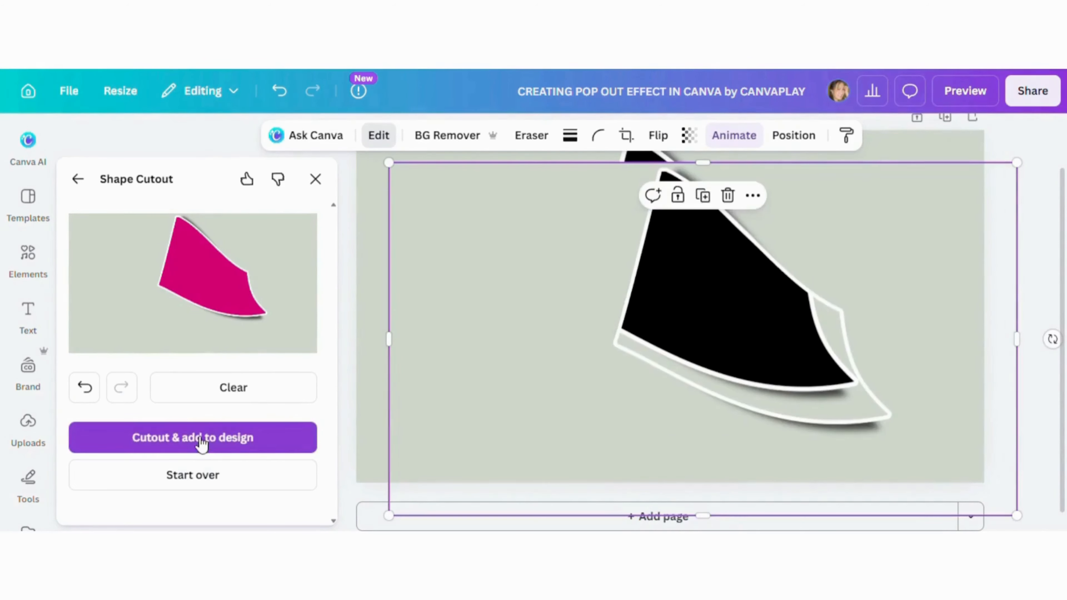
{"action": "mouse_move", "coordinate": [568, 356]}
{"action": "left_mouse_down"}
{"action": "mouse_move", "coordinate": [548, 334]}
{"action": "mouse_move", "coordinate": [469, 367]}
{"action": "mouse_move", "coordinate": [555, 351]}
{"action": "left_mouse_up"}
{"action": "scroll", "coordinate": [538, 358], "scroll_direction": "up", "scroll_amount": 2}
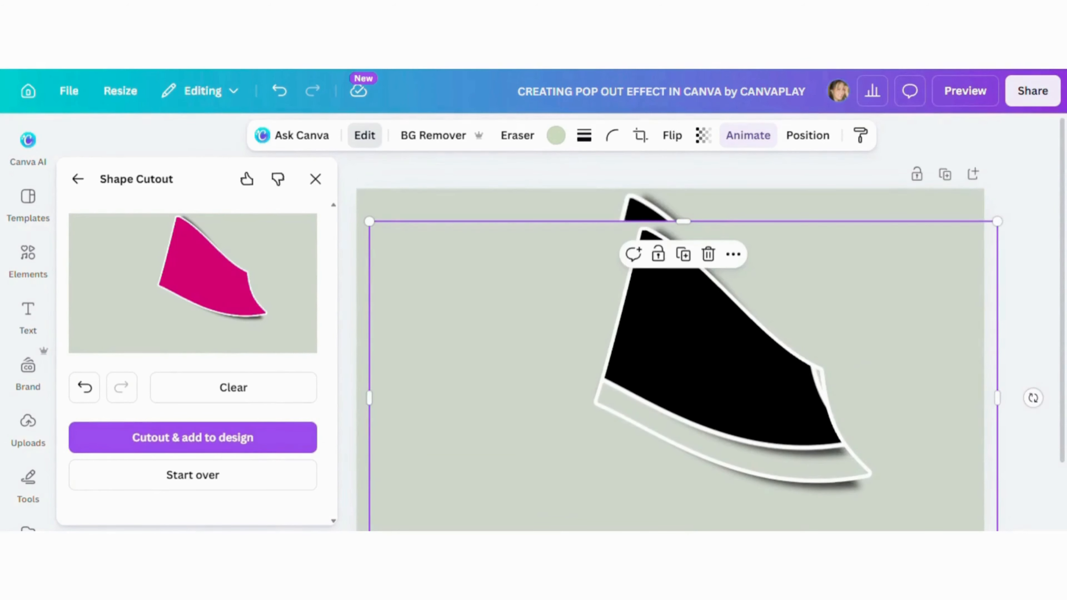
{"action": "scroll", "coordinate": [672, 357], "scroll_direction": "down", "scroll_amount": 3}
{"action": "left_click_drag", "start_coordinate": [520, 338], "coordinate": [512, 311]}
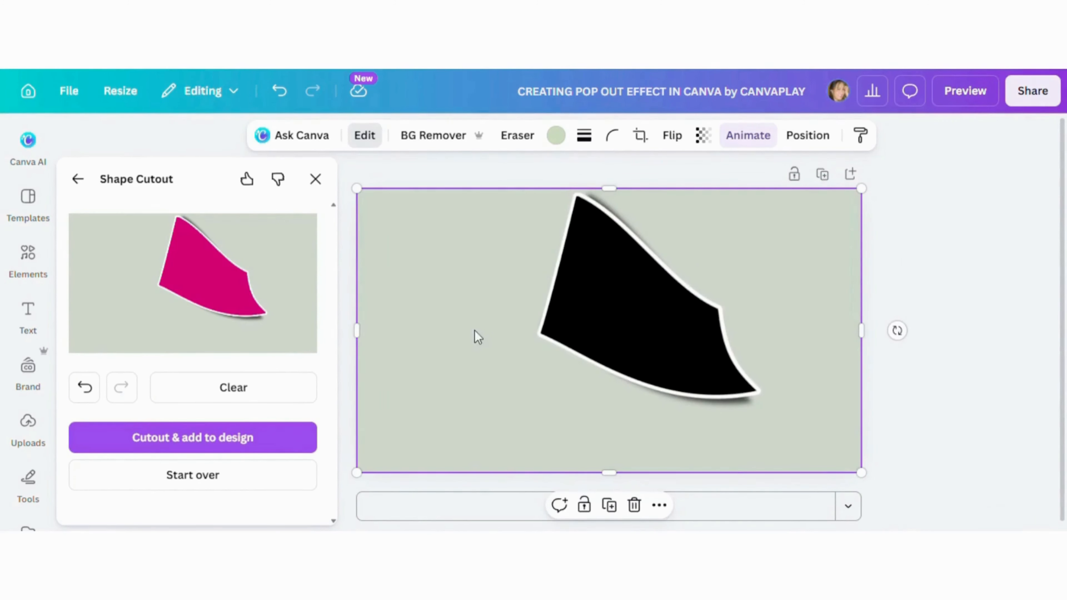
- Add the uploaded photo of the tiger on the rock and enlarge it to cover the whole page
{"action": "left_click", "coordinate": [26, 426]}
{"action": "left_click", "coordinate": [247, 354]}
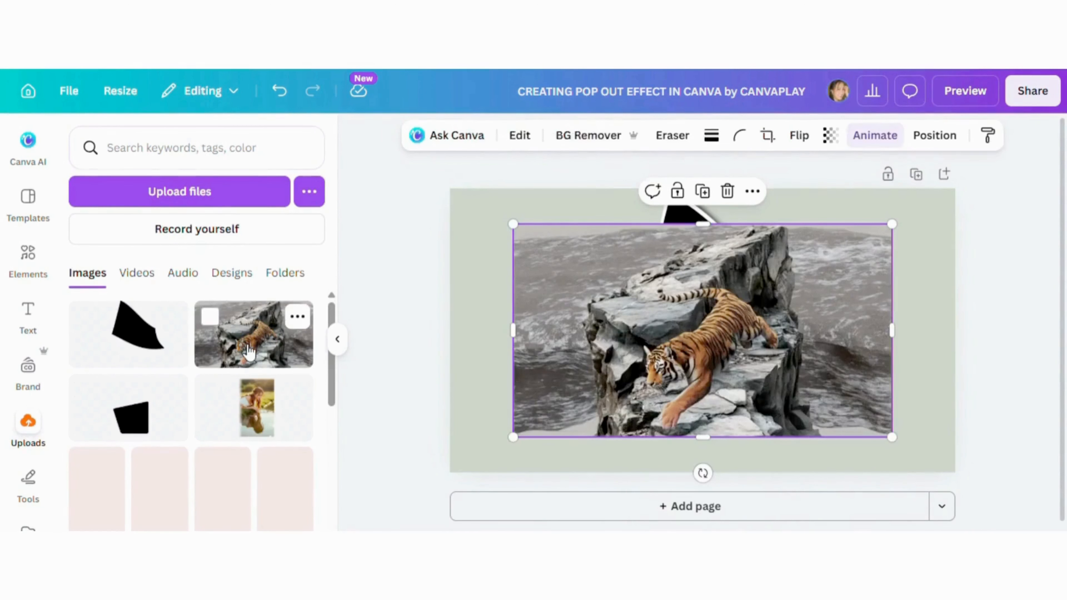
{"action": "left_click", "coordinate": [337, 339]}
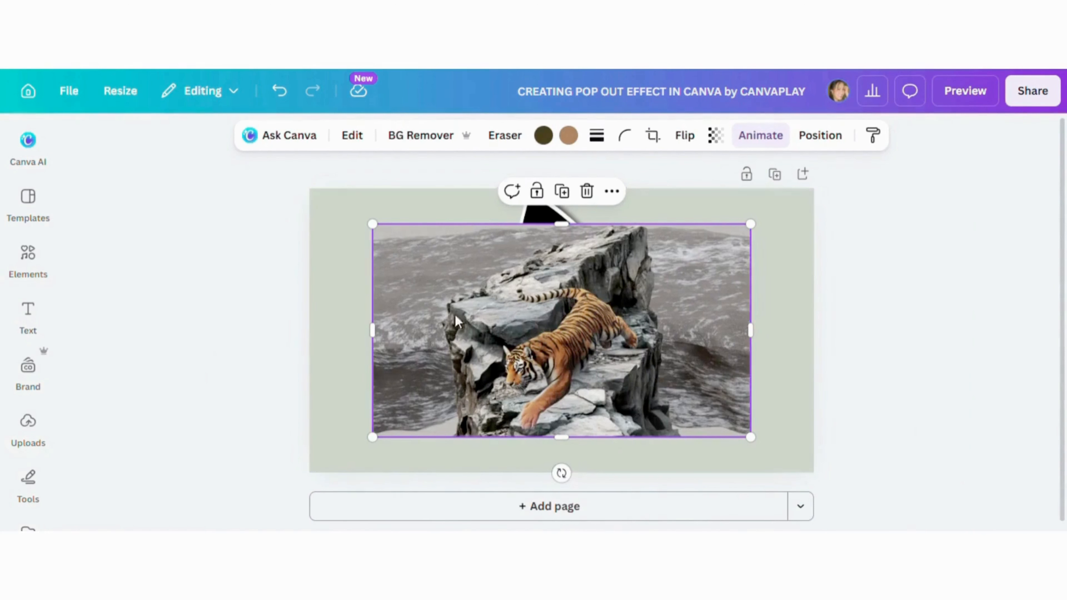
{"action": "left_click_drag", "start_coordinate": [676, 393], "coordinate": [613, 355]}
{"action": "left_click_drag", "start_coordinate": [689, 403], "coordinate": [806, 494]}
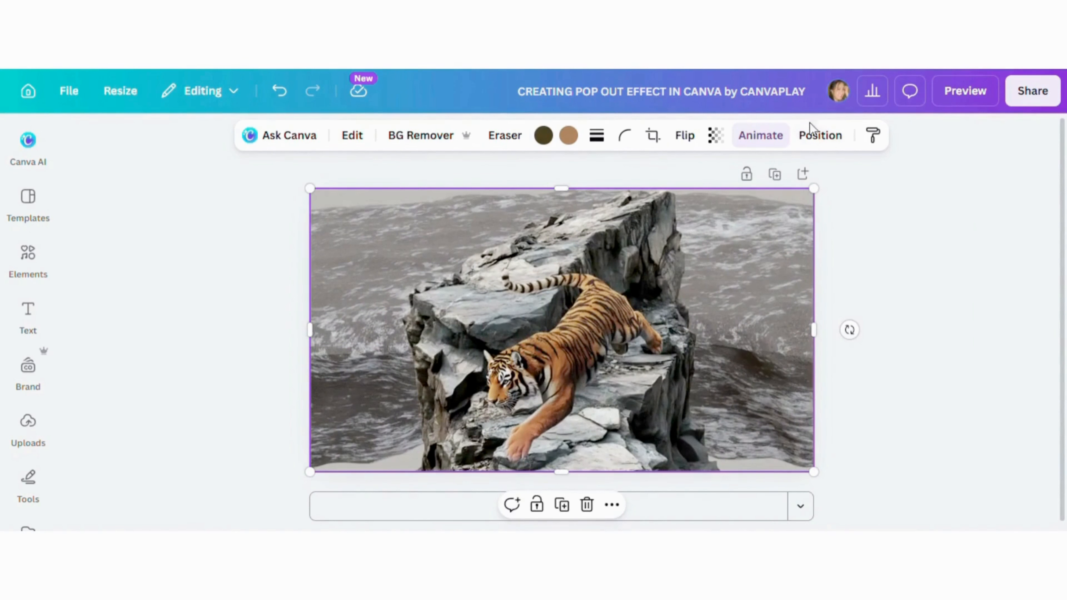
- Move the tiger photo one layer down, directly beneath the gray-green cutout frame, so it shows through the curved opening
{"action": "left_click", "coordinate": [815, 138]}
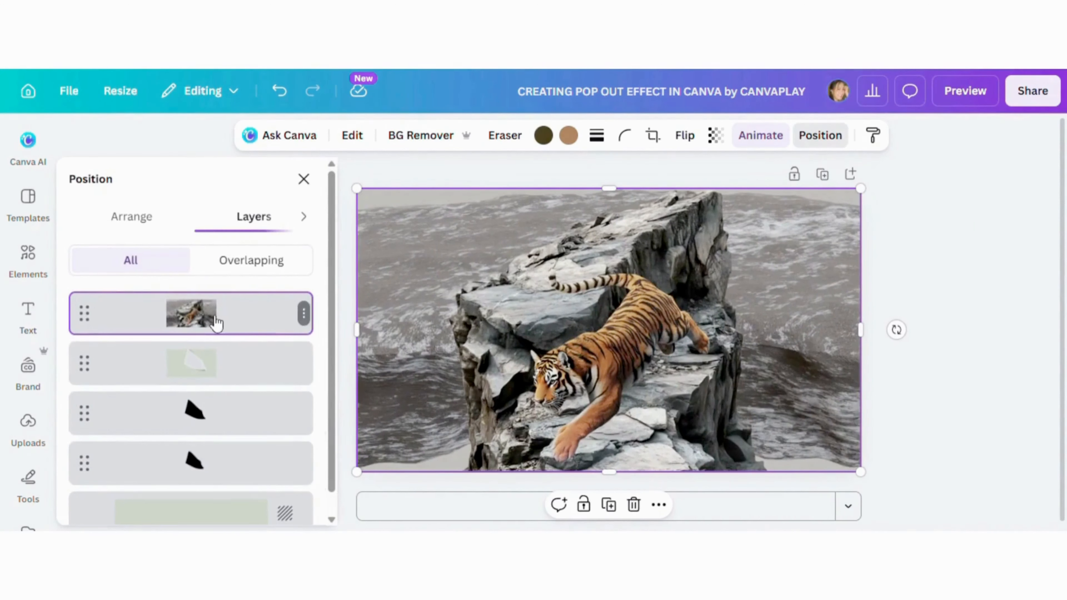
{"action": "left_click_drag", "start_coordinate": [216, 323], "coordinate": [217, 397]}
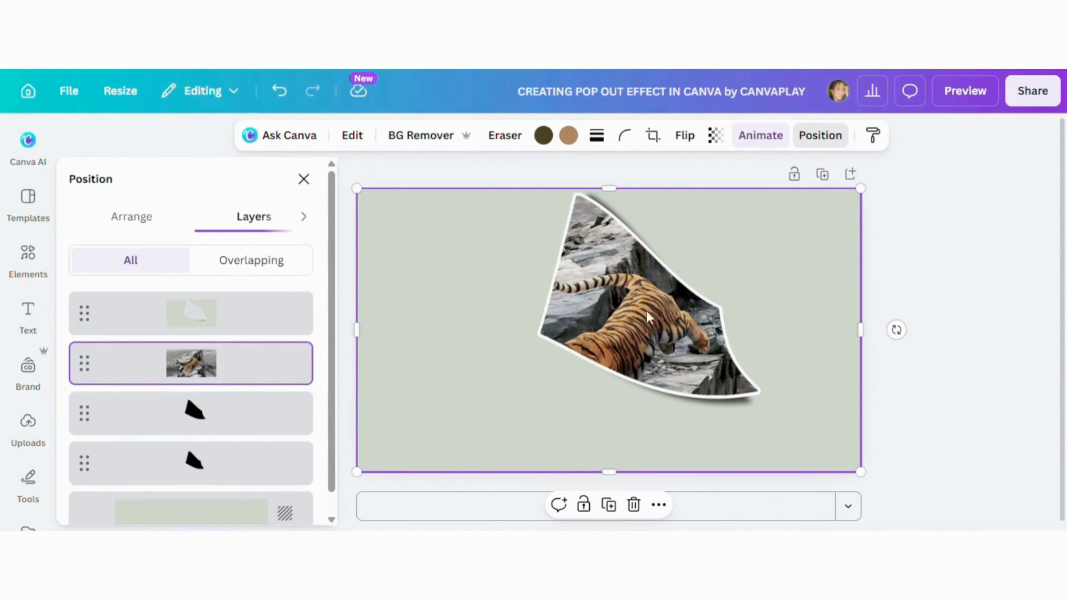
{"action": "left_click_drag", "start_coordinate": [766, 544], "coordinate": [808, 528]}
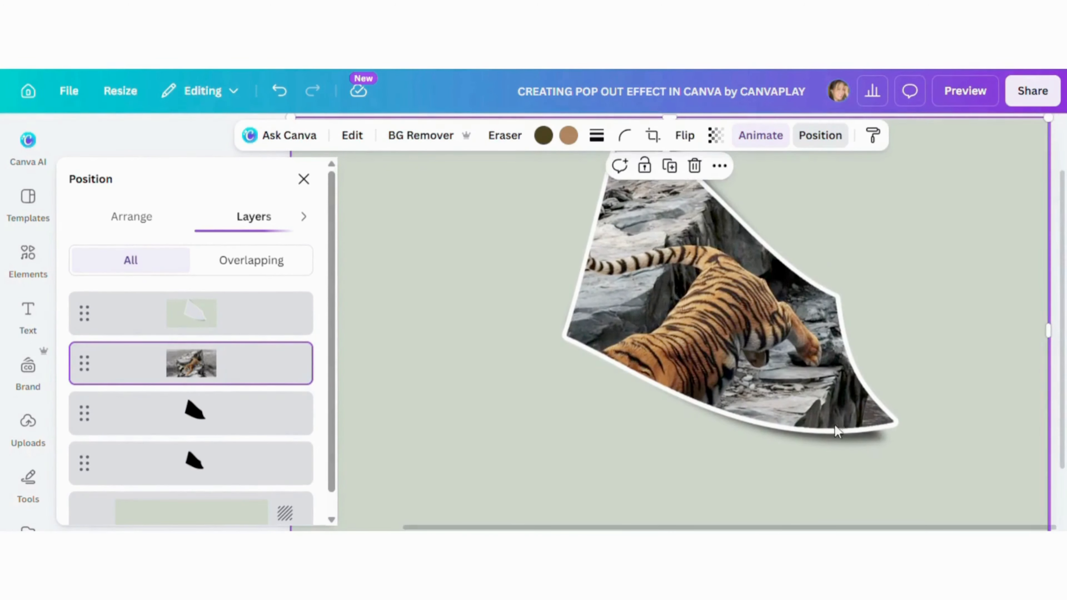
{"action": "left_click", "coordinate": [940, 321]}
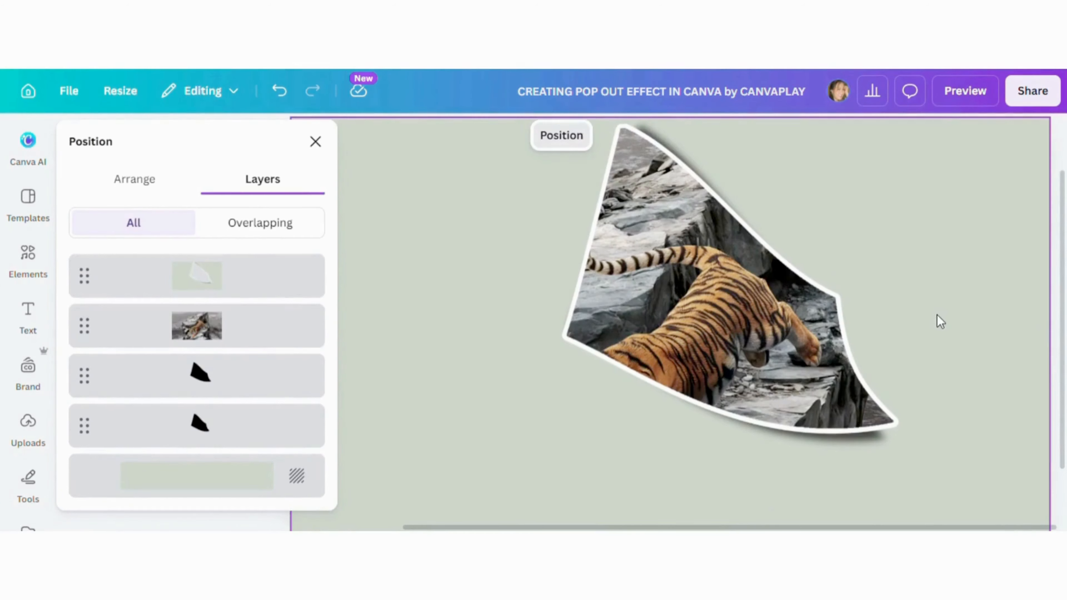
{"action": "left_click_drag", "start_coordinate": [782, 543], "coordinate": [771, 543]}
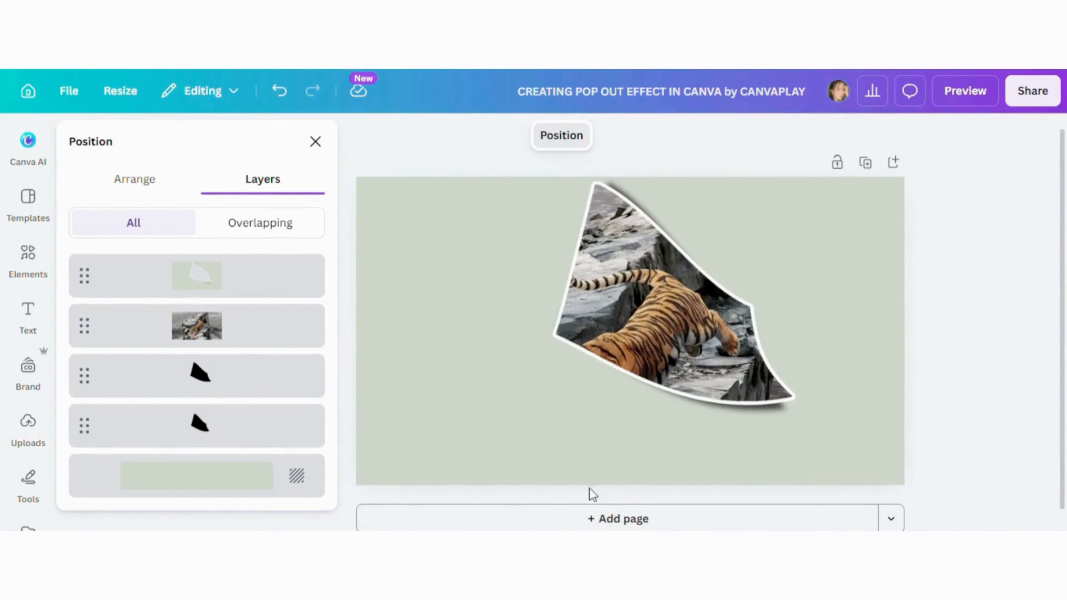
- Add a second copy of the uploaded tiger photo and enlarge it from the page's top-left corner to cover the page
{"action": "left_click", "coordinate": [23, 426]}
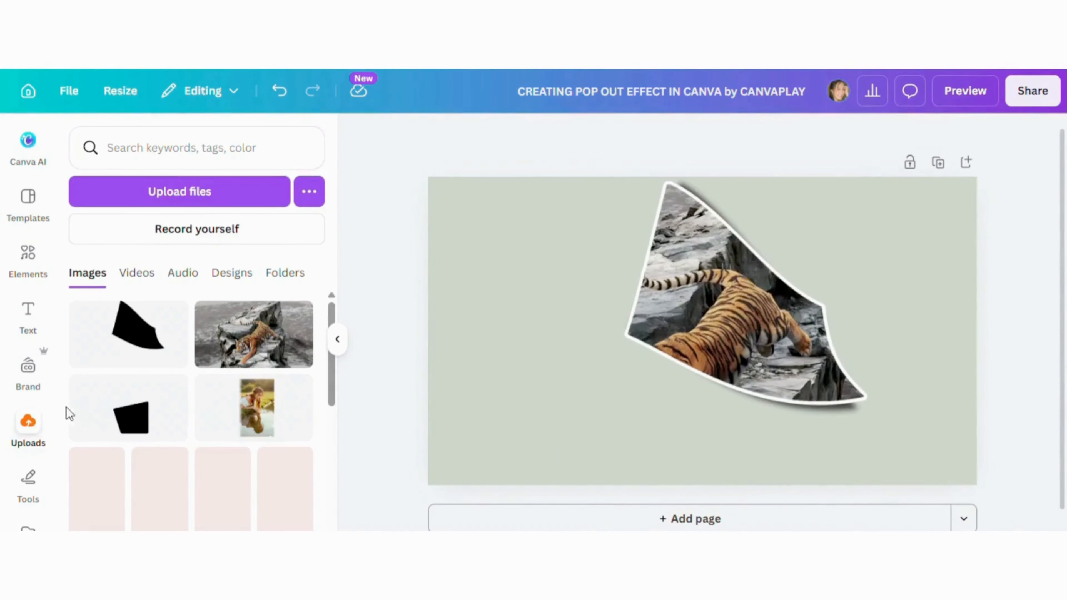
{"action": "left_click", "coordinate": [254, 334]}
{"action": "left_click_drag", "start_coordinate": [709, 358], "coordinate": [641, 321]}
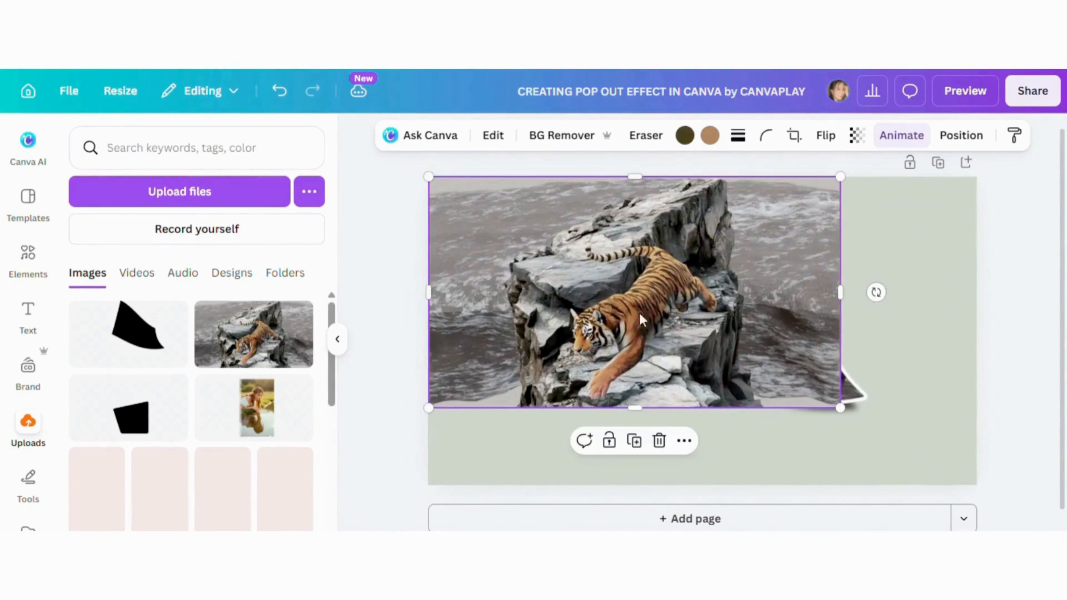
{"action": "left_click_drag", "start_coordinate": [841, 408], "coordinate": [969, 486]}
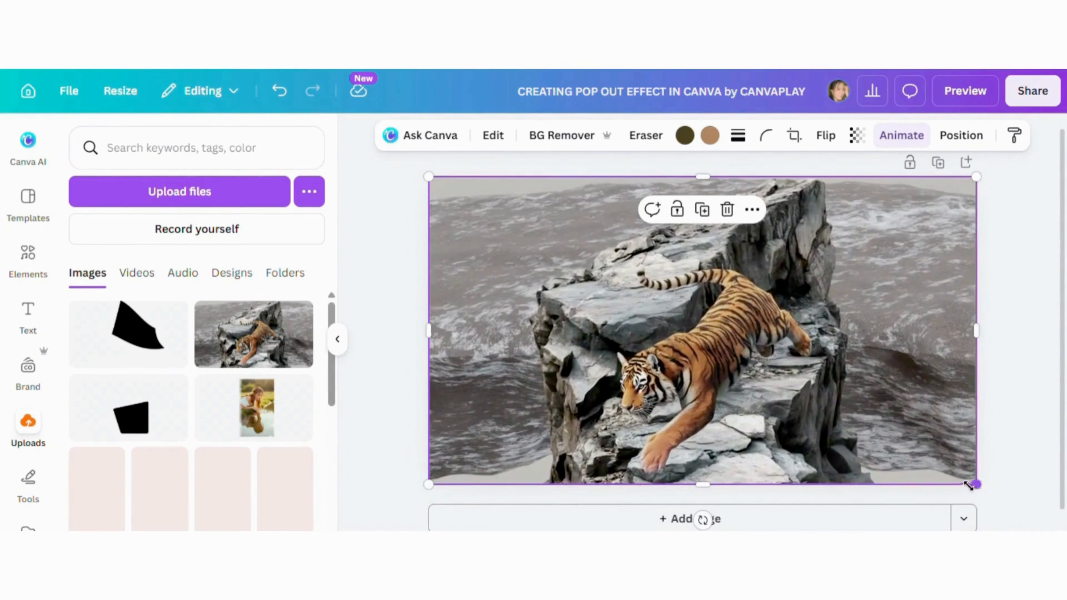
- Remove the background of the top tiger photo so the tiger stands out over the curved frame, and check the result
{"action": "left_click", "coordinate": [575, 146]}
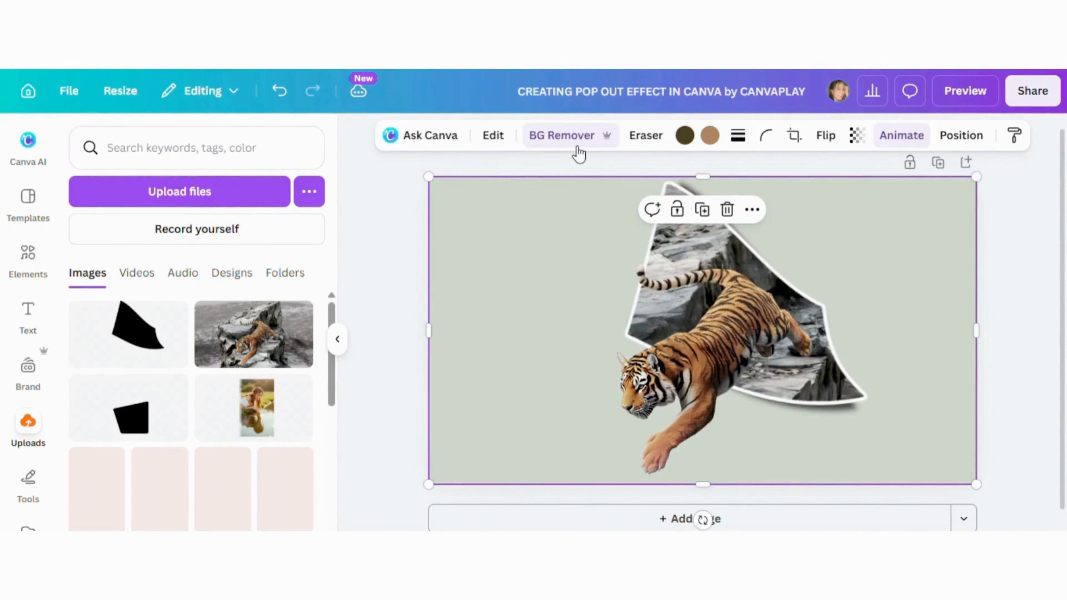
{"action": "left_click", "coordinate": [337, 340]}
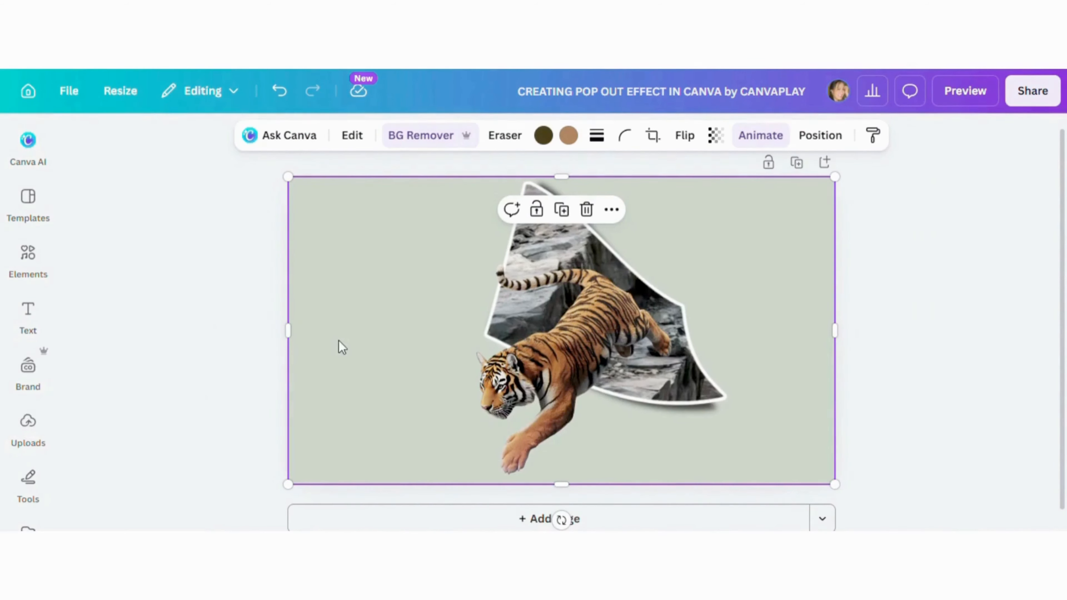
{"action": "left_click", "coordinate": [218, 277]}
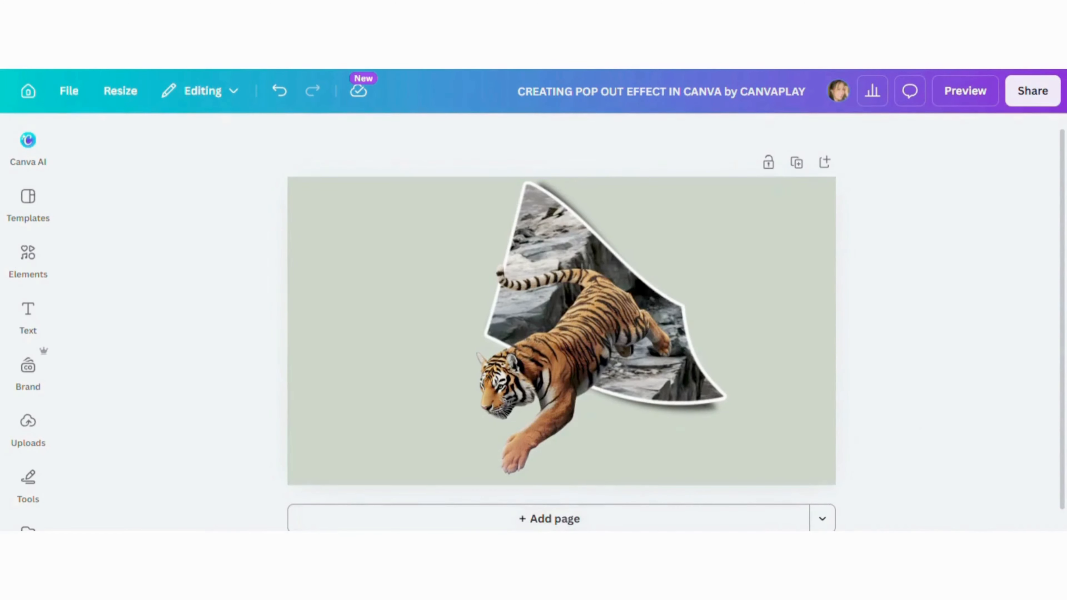
{"action": "scroll", "coordinate": [562, 330], "scroll_direction": "up", "scroll_amount": 4}
{"action": "scroll", "coordinate": [562, 330], "scroll_direction": "down", "scroll_amount": 1}
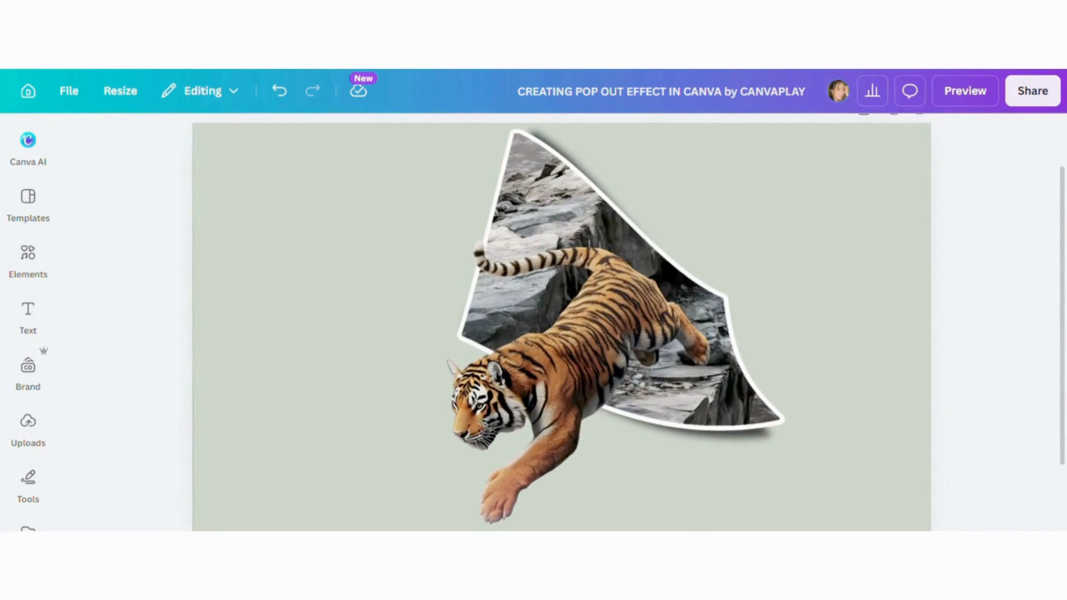
{"action": "scroll", "coordinate": [562, 330], "scroll_direction": "down", "scroll_amount": 2}
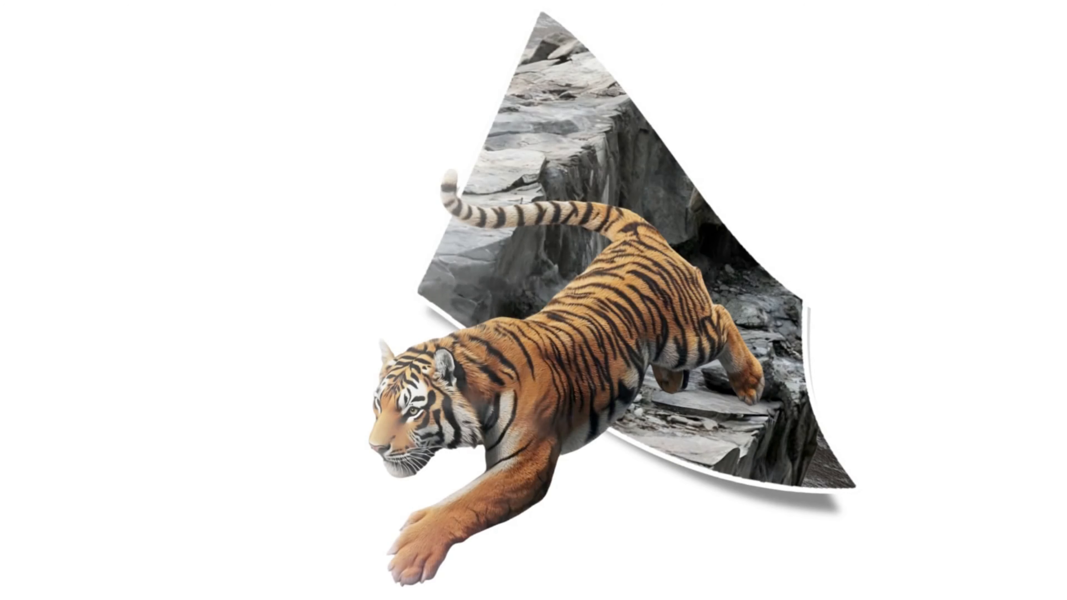